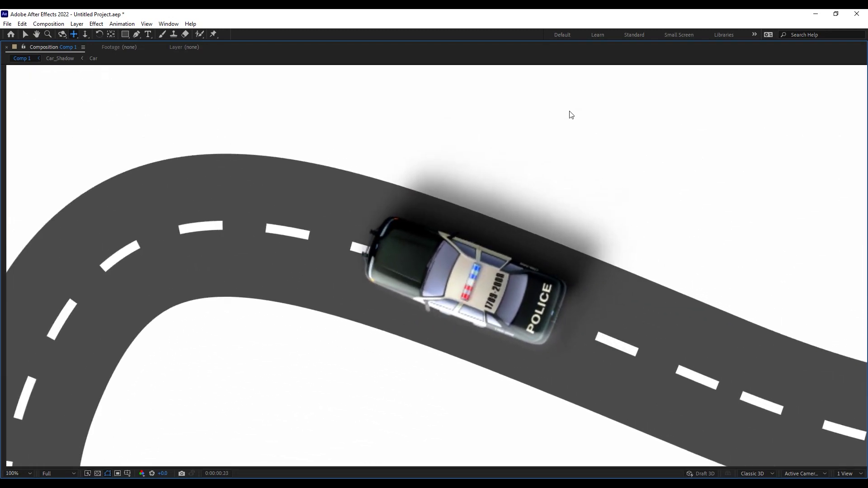
Play back the finished police car animation and restore the full panel layout to view its layers.
key(space)
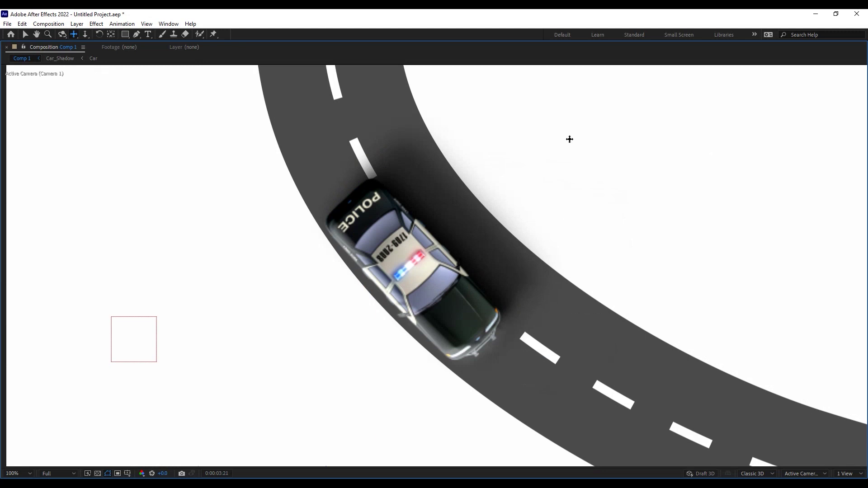
key(grave)
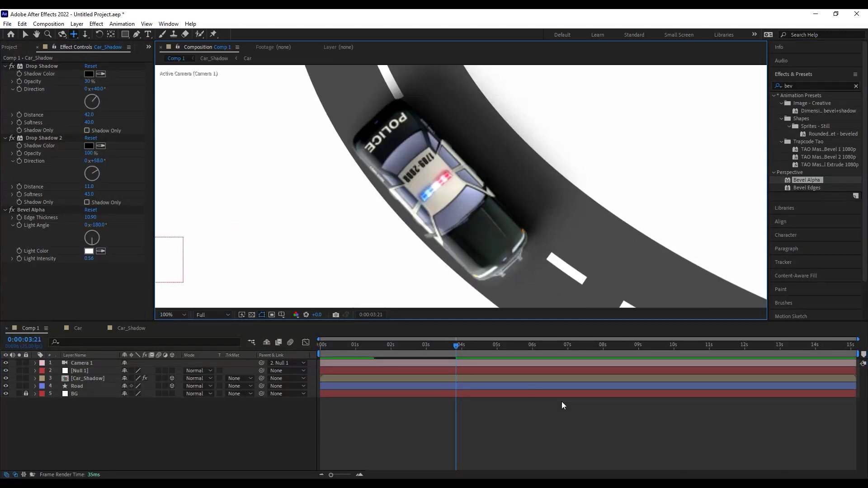
key(Page_Up)
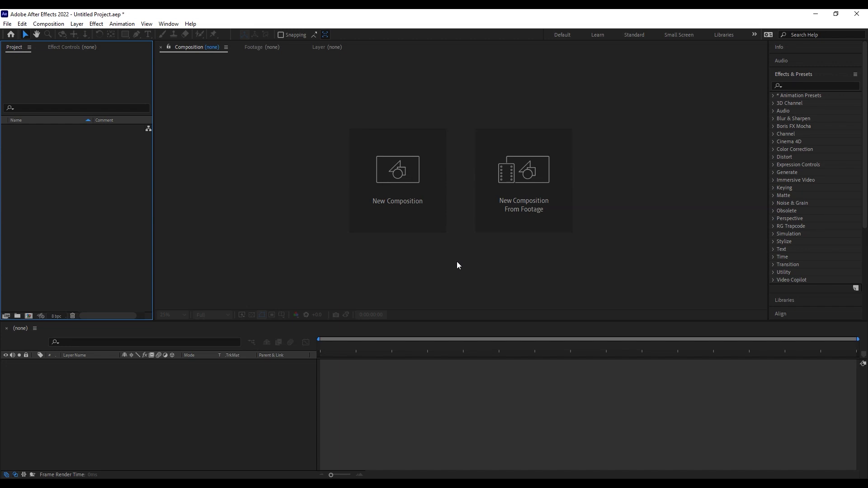
Create a 1920 x 1080, 25 fps composition and add a white solid at composition size.
click(406, 186)
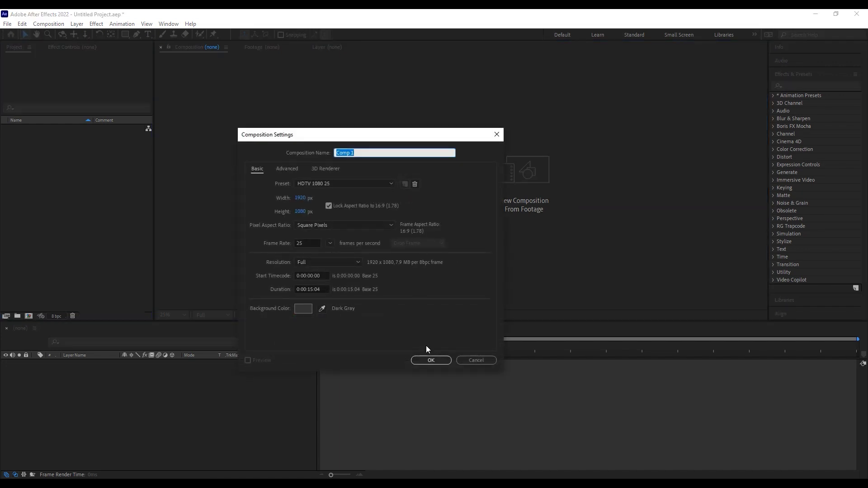
click(431, 360)
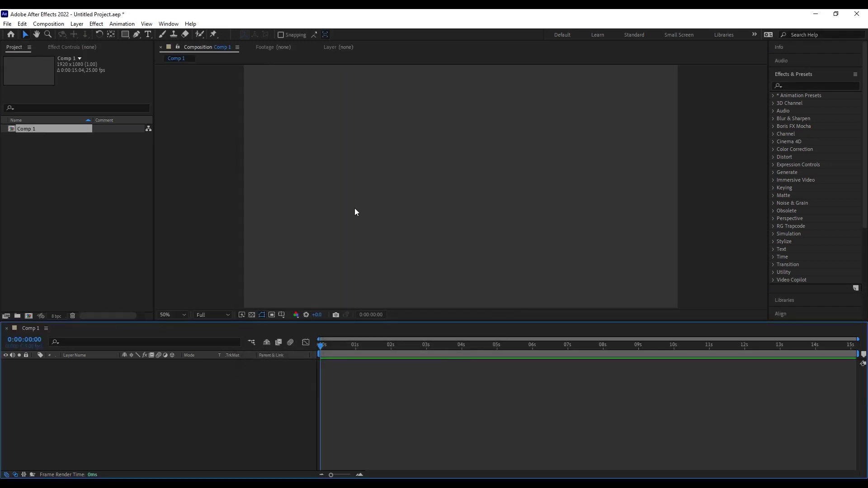
right_click(177, 406)
click(152, 405)
right_click(177, 396)
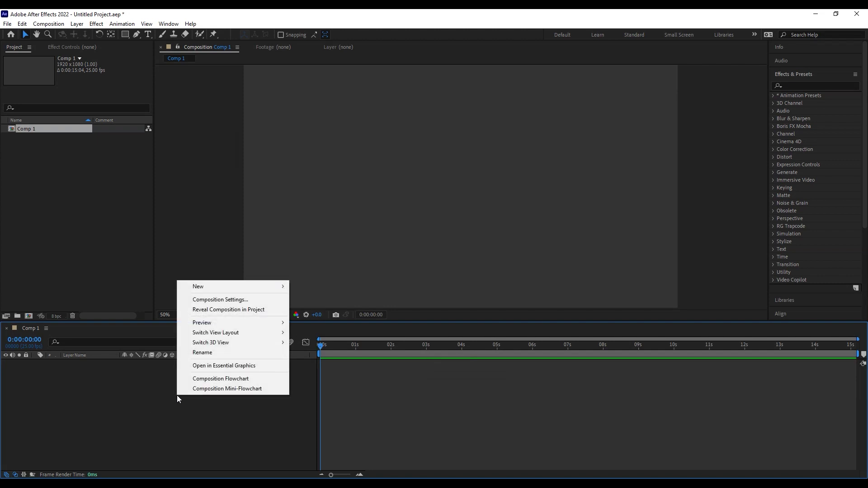
mouse_move(232, 287)
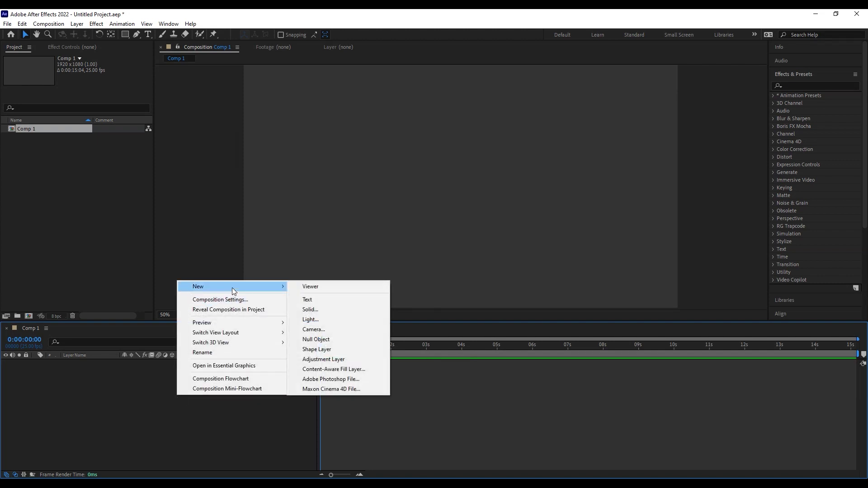
click(339, 310)
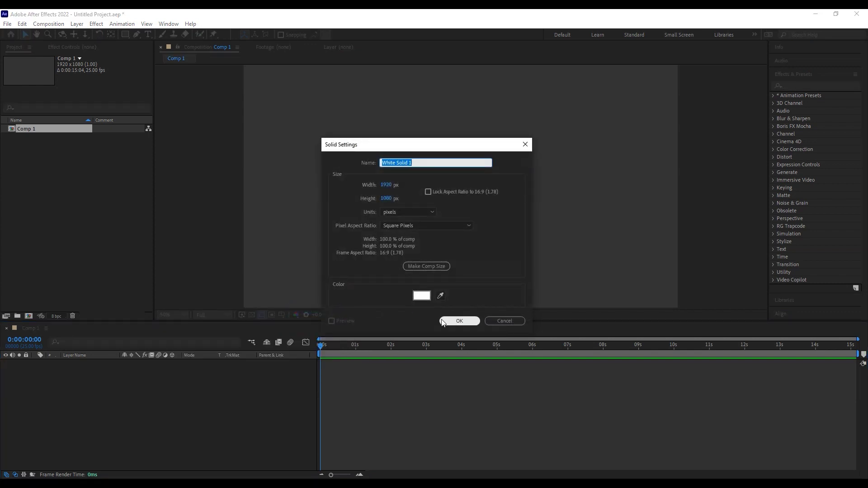
click(454, 322)
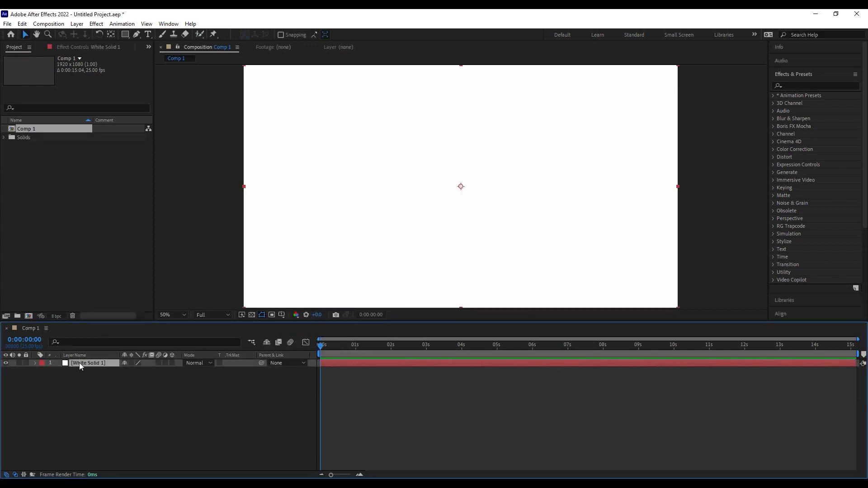
Rename the white solid layer as BG and lock it.
right_click(80, 362)
click(102, 351)
text(BG)
click(126, 392)
click(85, 362)
click(25, 363)
Draw a closed, curving road loop of five smooth points across the white background with the Pen tool.
scroll(506, 201, down, 2)
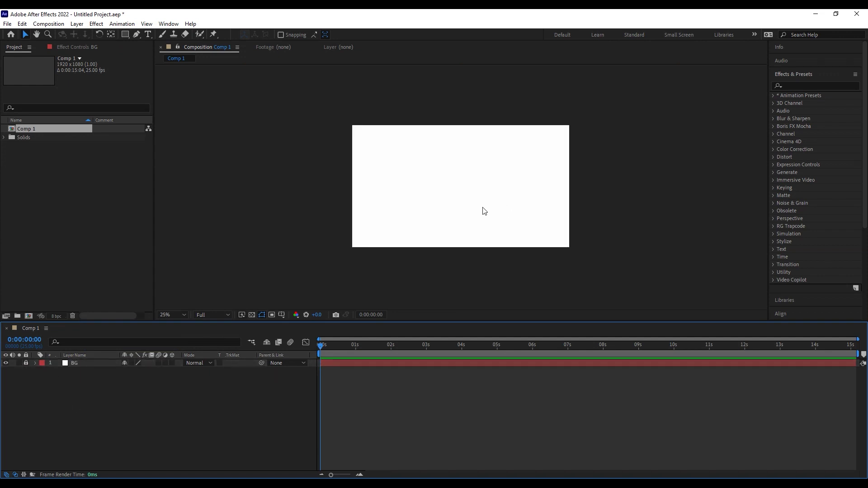
click(135, 35)
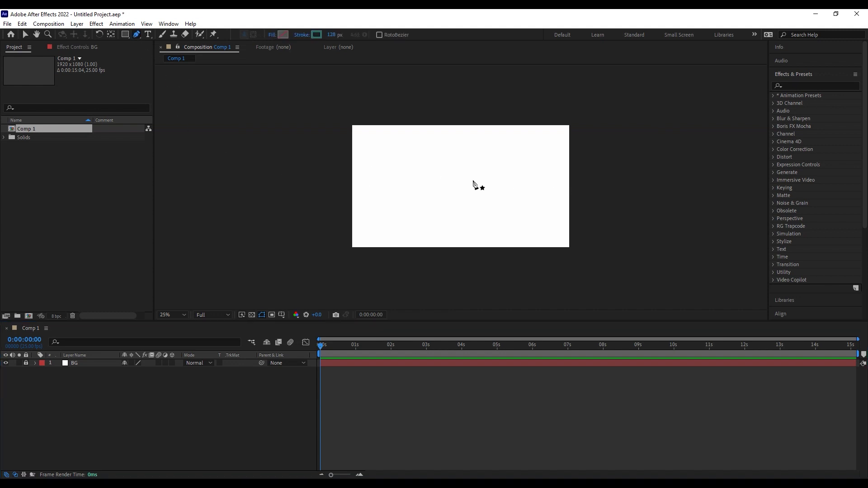
click(365, 167)
mouse_move(434, 147)
mouse_down()
mouse_move(476, 165)
mouse_move(533, 140)
mouse_up()
drag(548, 212, 511, 253)
drag(412, 232, 395, 230)
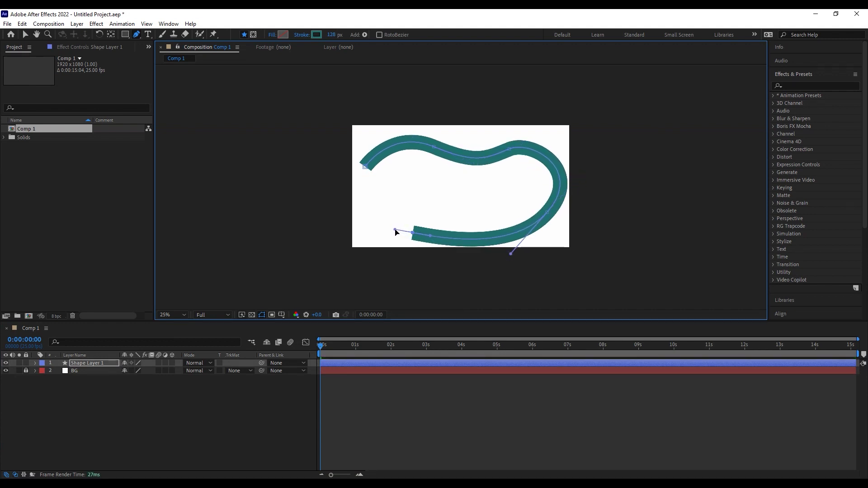
drag(365, 167, 375, 133)
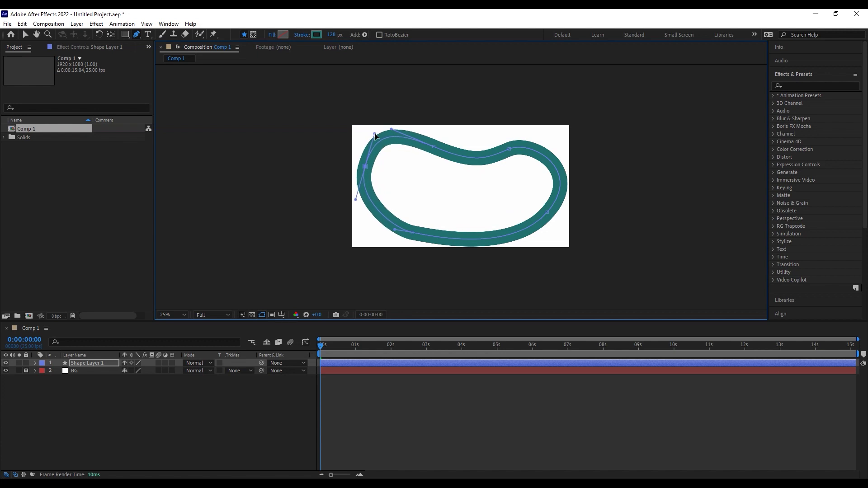
Reshape the road loop by moving its upper and lower points inward and shortening the curve handle at its left end.
key(v)
drag(433, 147, 437, 167)
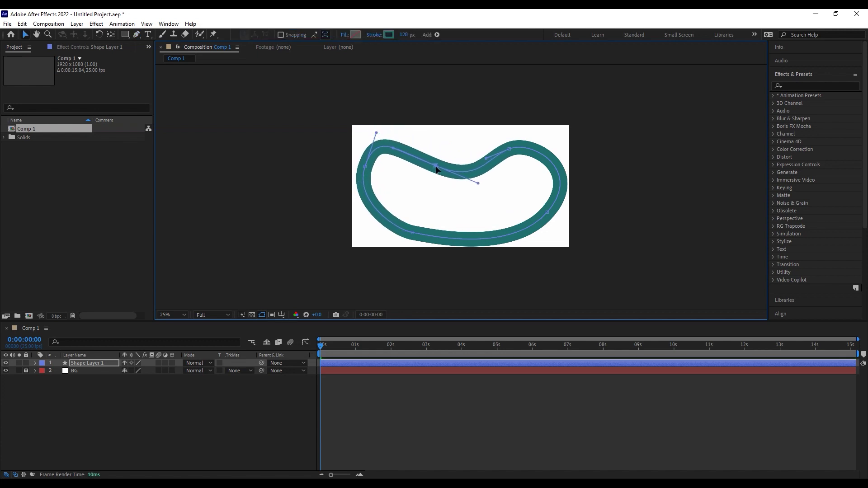
drag(509, 149, 511, 155)
drag(411, 234, 412, 225)
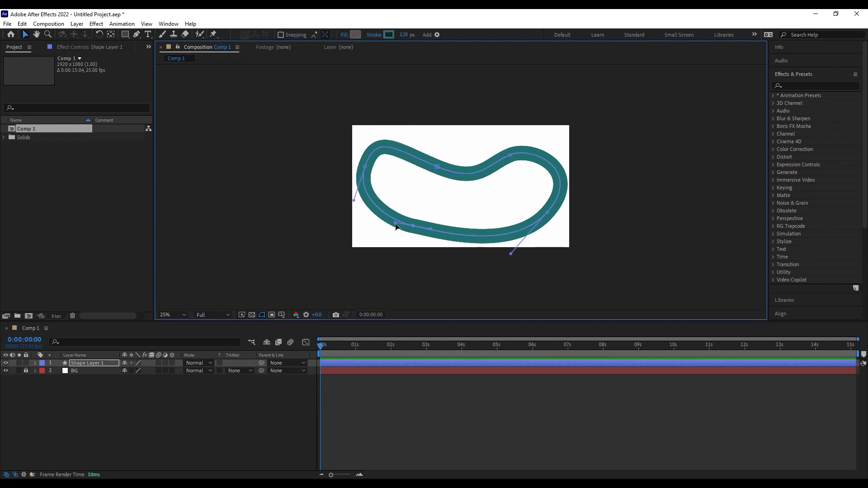
click(364, 167)
drag(379, 132, 378, 143)
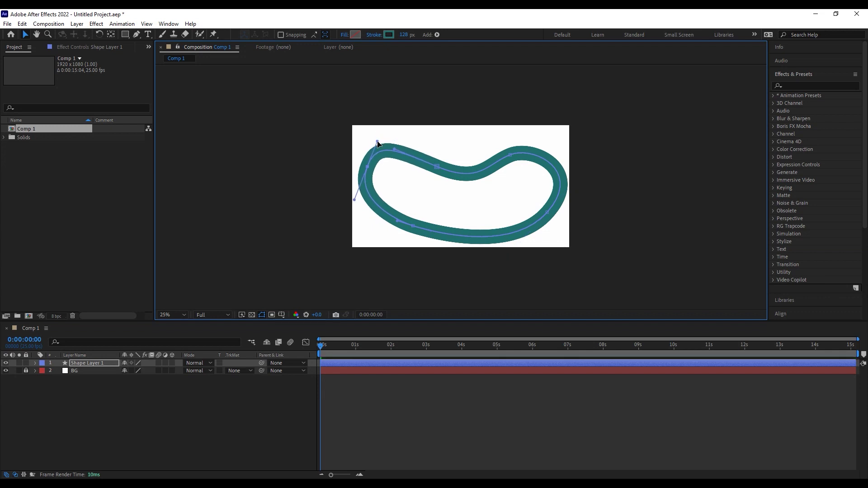
Set the road loop's stroke color to dark gray 4A4A4A.
click(388, 38)
mouse_move(572, 236)
mouse_down()
mouse_move(529, 258)
mouse_move(523, 251)
mouse_up()
click(731, 172)
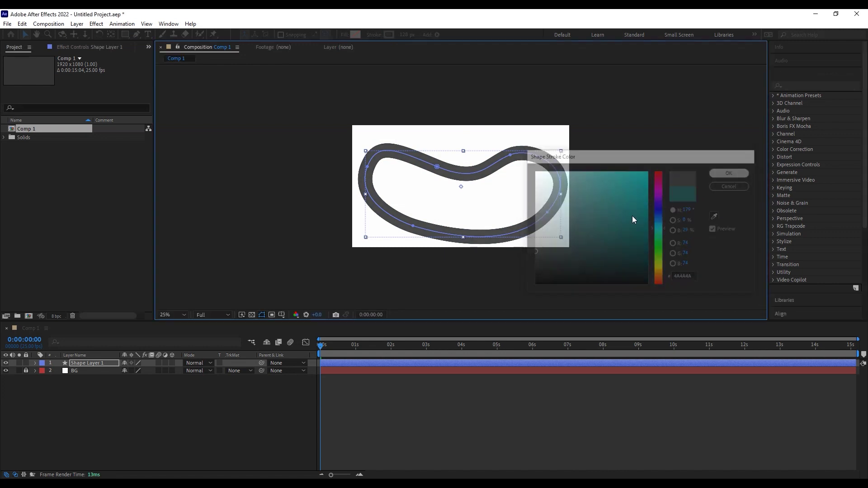
Rename the loop's shape layer as Road.
click(370, 362)
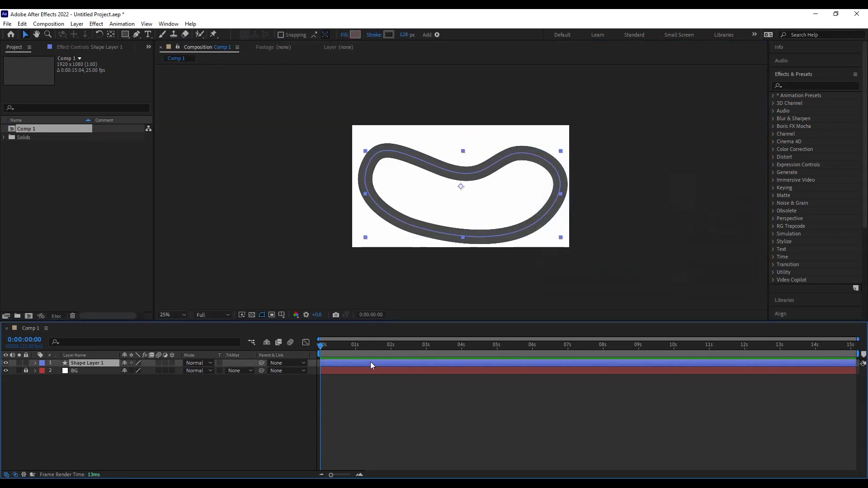
key(h)
mouse_move(473, 208)
mouse_down()
mouse_move(430, 208)
mouse_move(465, 197)
mouse_move(482, 207)
mouse_up()
key(period)
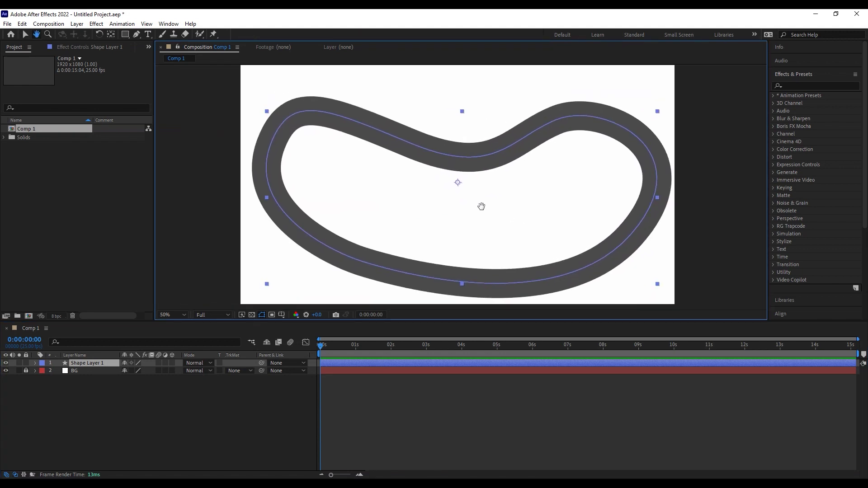
key(v)
click(120, 408)
click(88, 365)
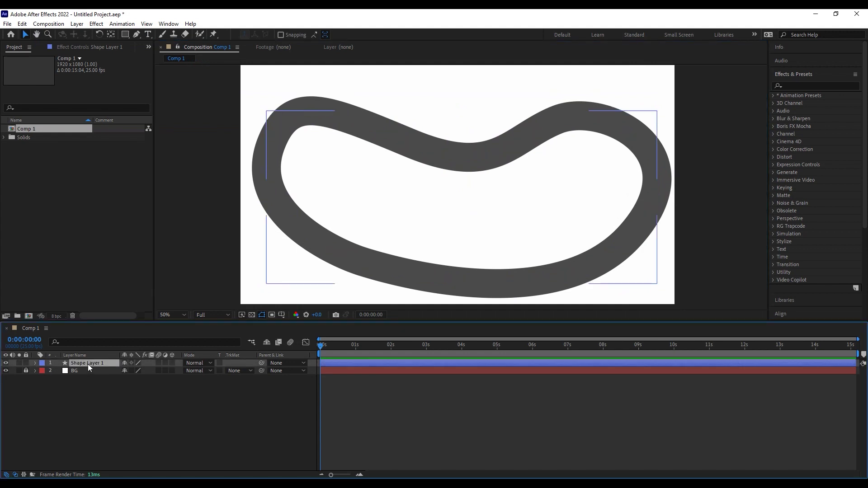
right_click(88, 364)
click(113, 361)
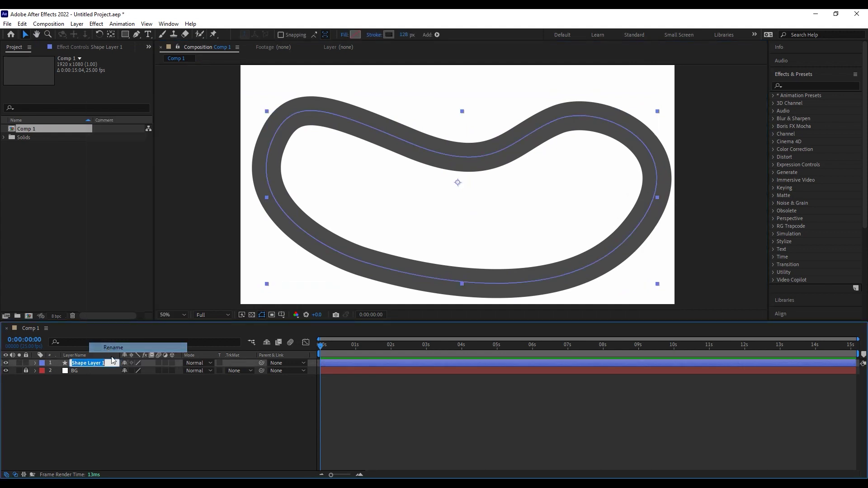
text(Roa)
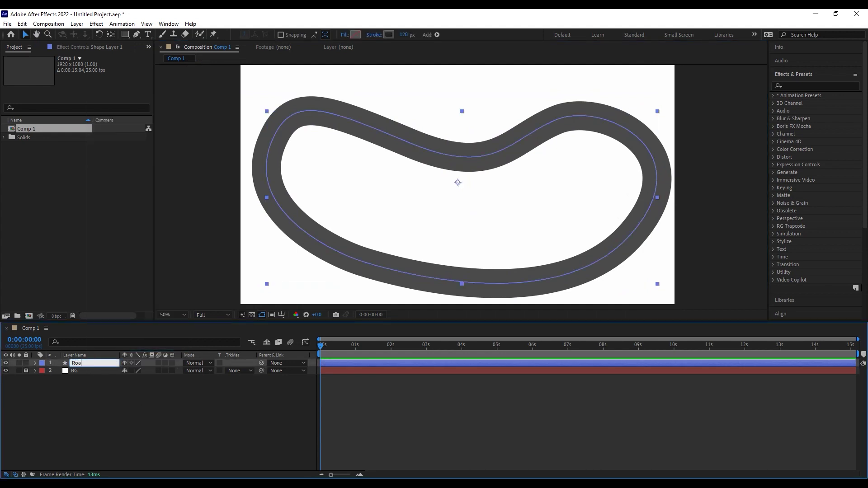
text(d)
click(125, 428)
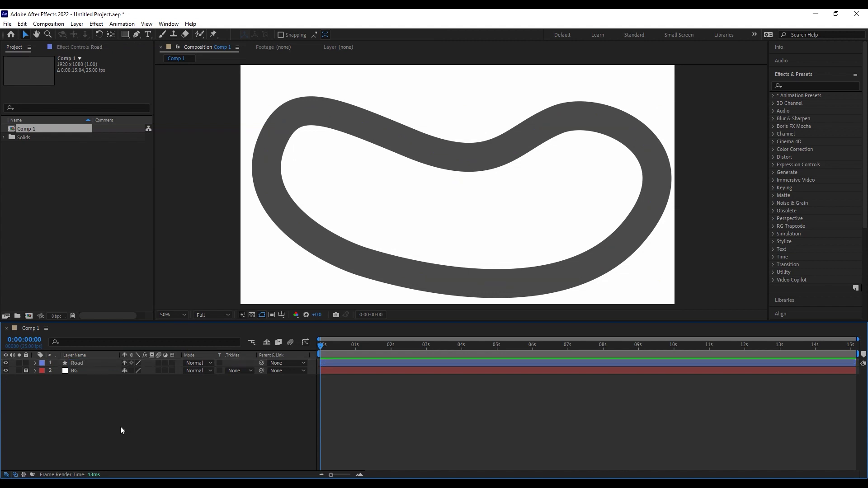
Expand the Road layer's contents and select Shape 1, toggling its visibility off and back on.
click(81, 361)
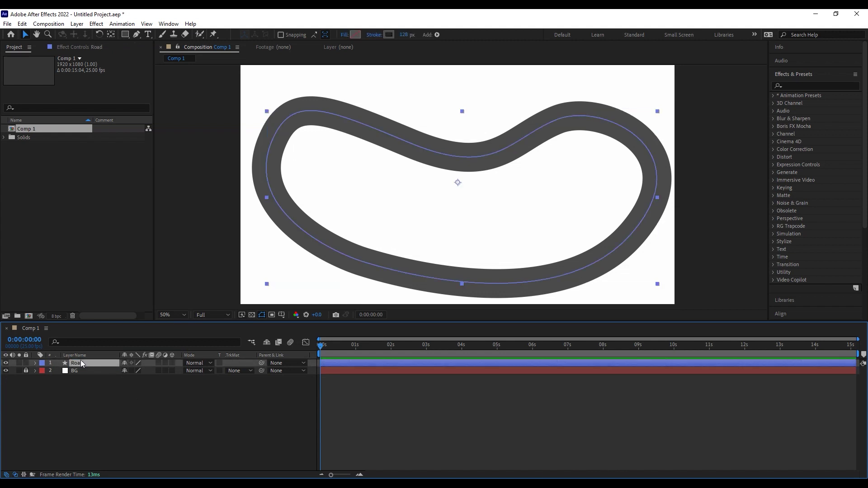
click(35, 363)
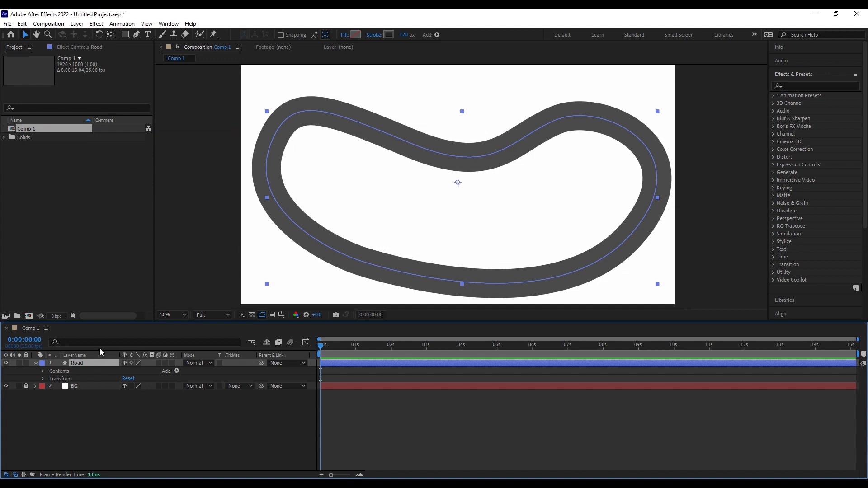
click(57, 373)
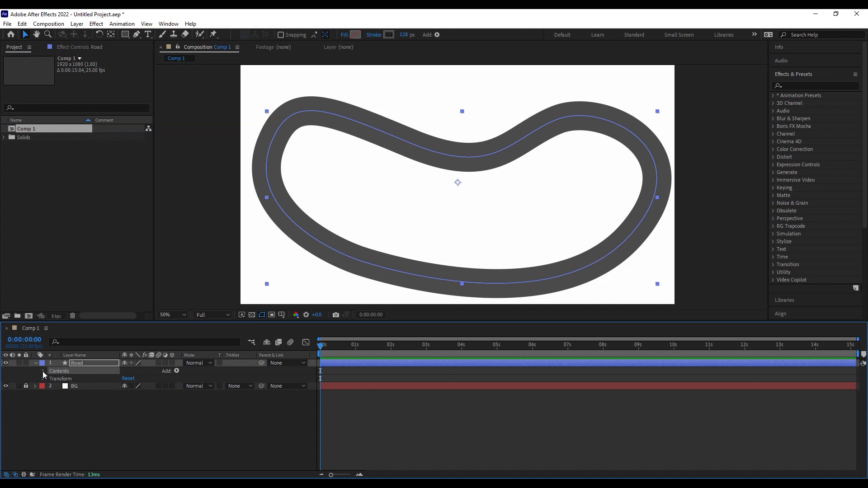
click(42, 370)
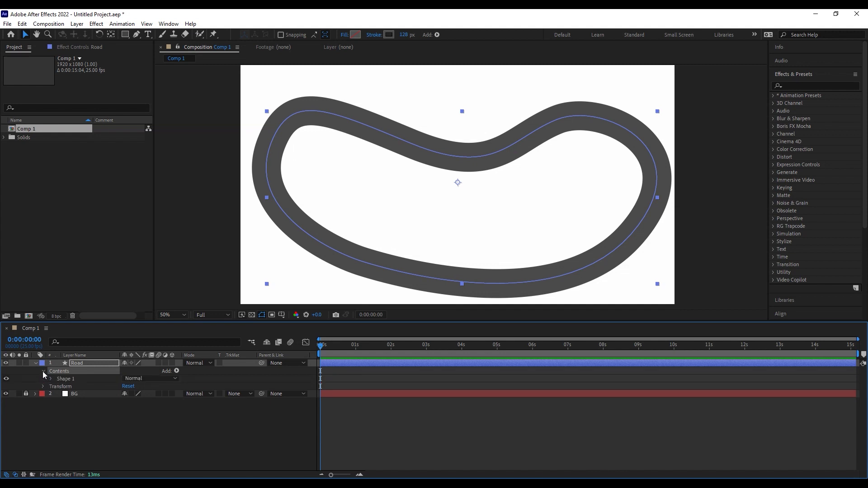
click(68, 379)
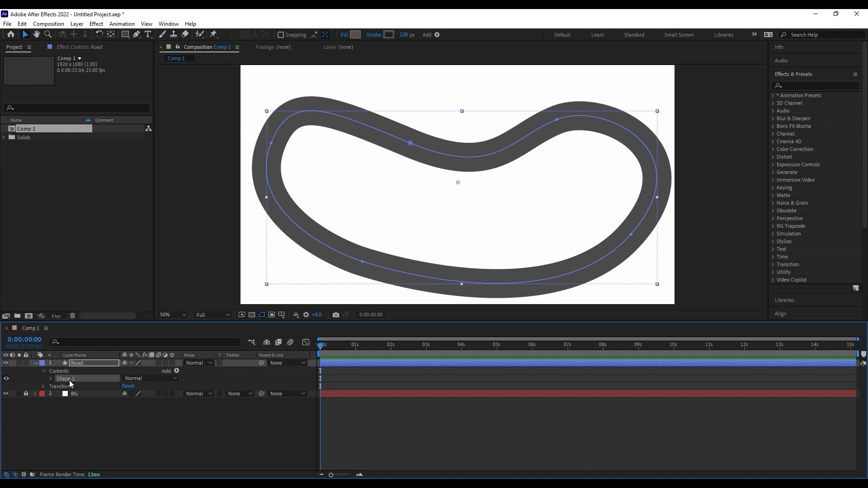
click(7, 378)
click(6, 379)
Duplicate Shape 1 inside the Road layer's contents and check both copies by toggling their visibility off and on.
key(ctrl+d)
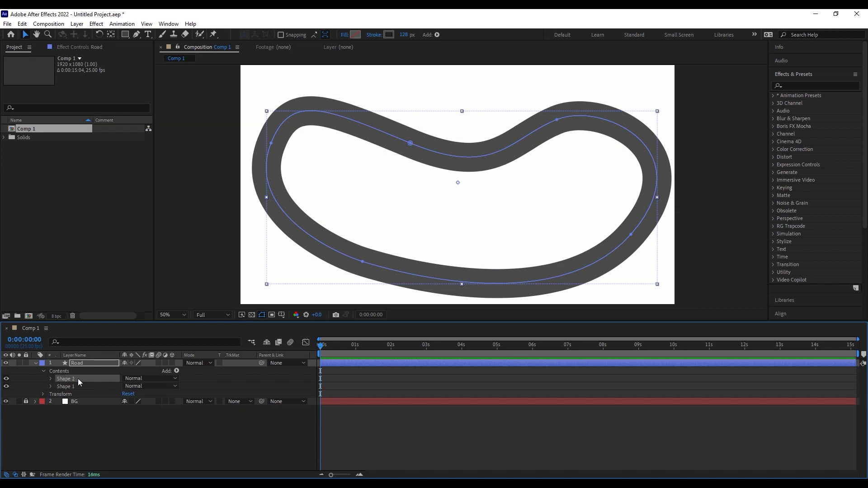
key(ctrl+z)
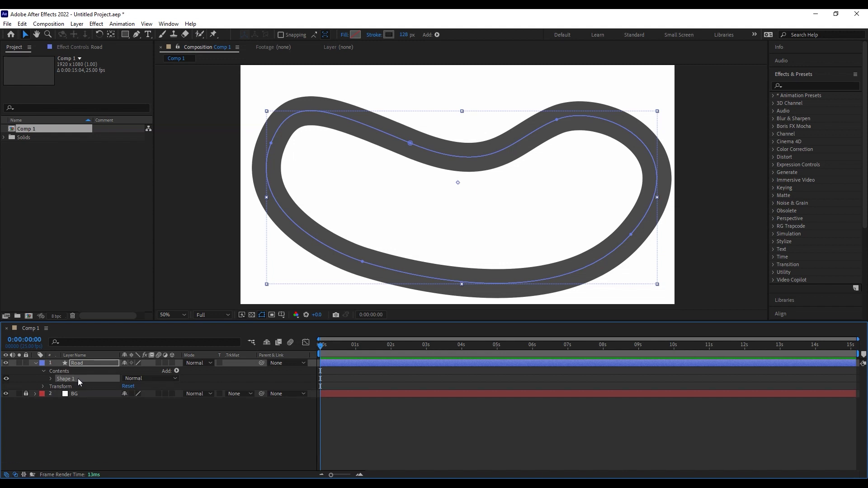
click(22, 23)
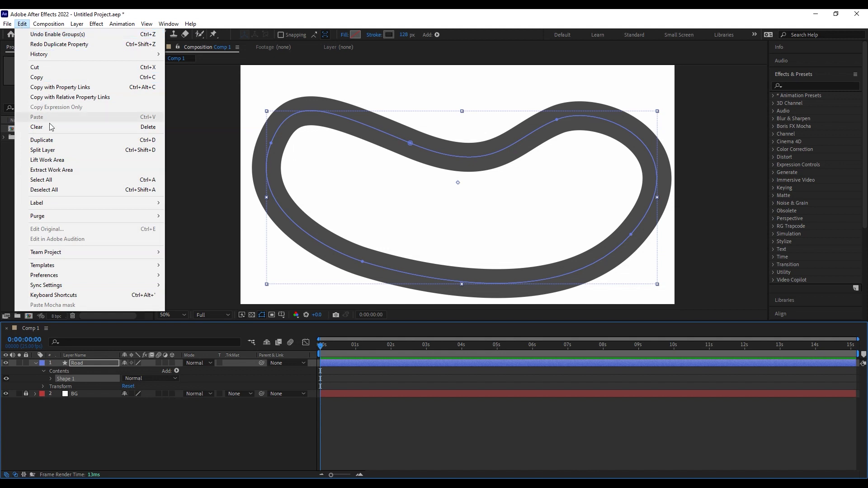
click(50, 141)
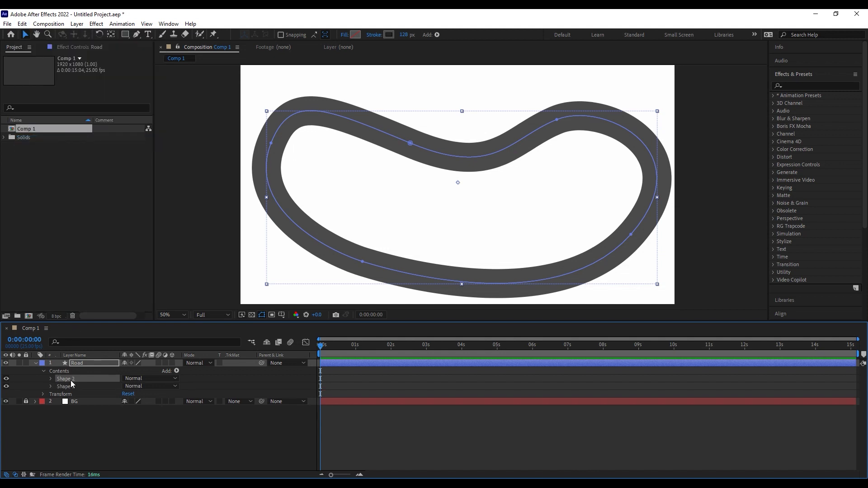
click(6, 380)
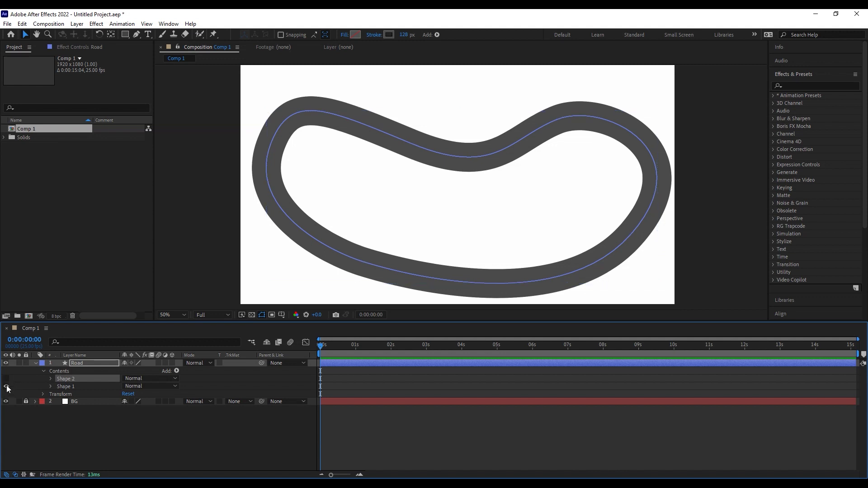
click(7, 386)
click(6, 378)
click(7, 386)
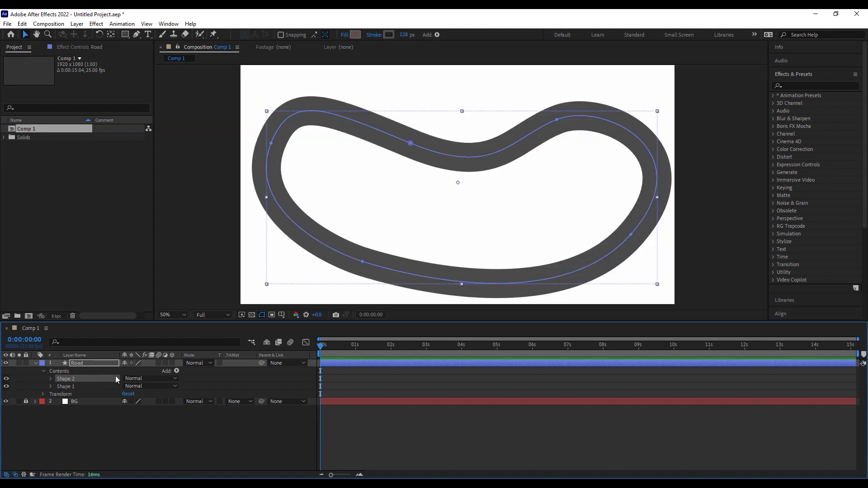
Set Shape 2's stroke in the Road layer to white FFFFFF with a width of 8 px.
click(392, 37)
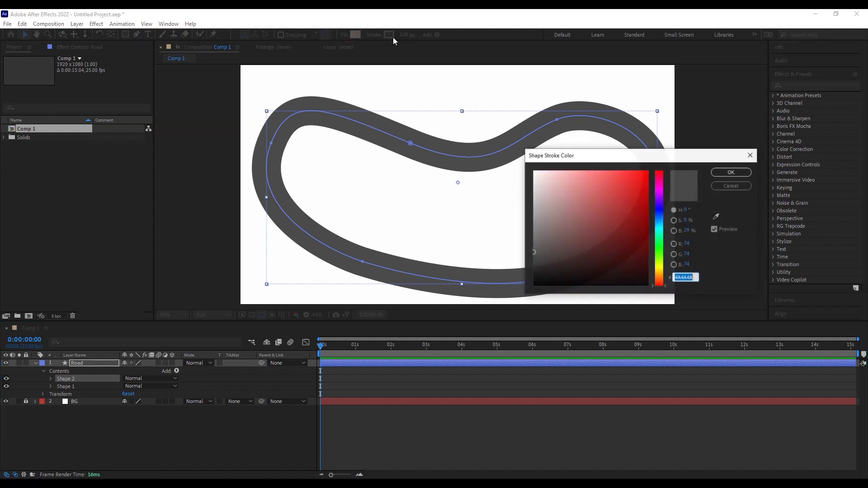
drag(551, 195, 519, 162)
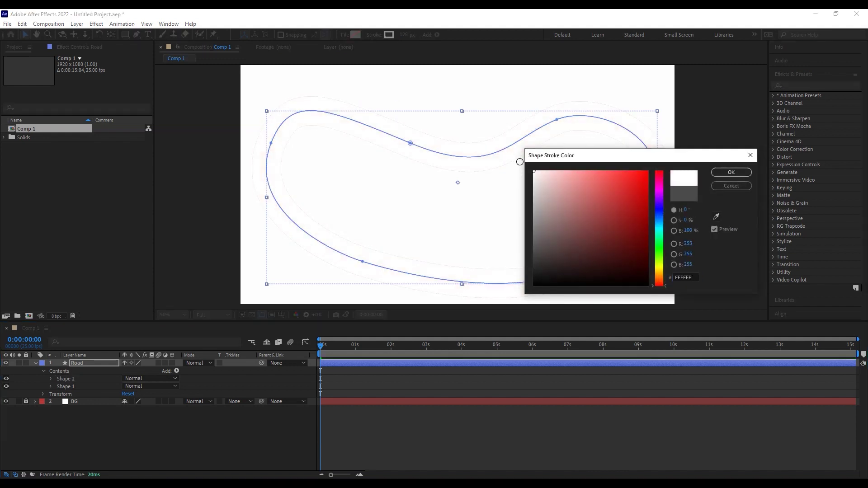
click(731, 172)
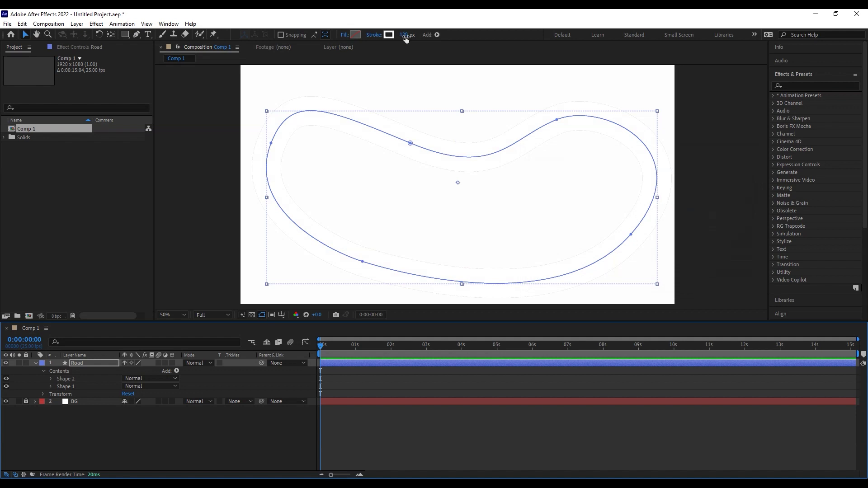
drag(405, 36, 355, 45)
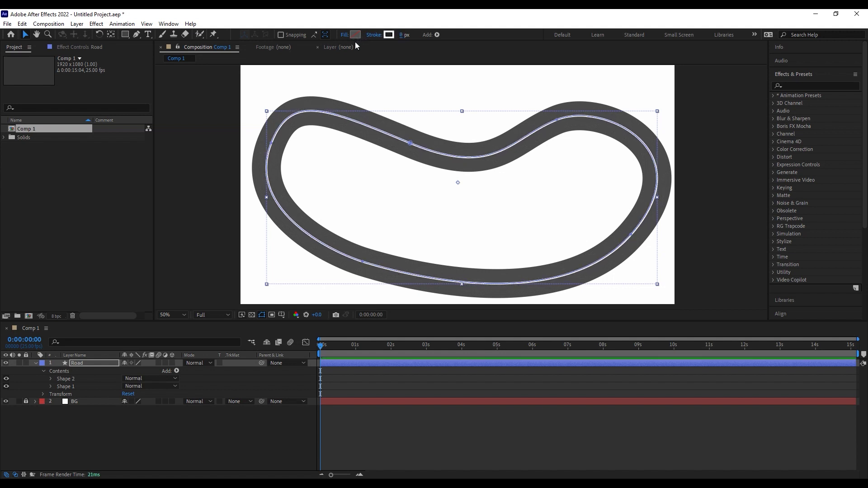
Add dashes to Shape 2's stroke in the Road layer and set the dash length to 39.
click(50, 378)
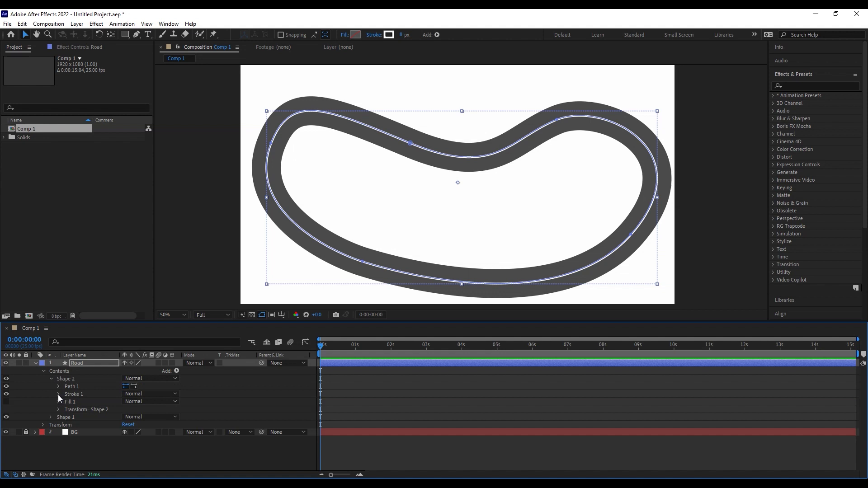
click(59, 393)
scroll(61, 402, down, 1)
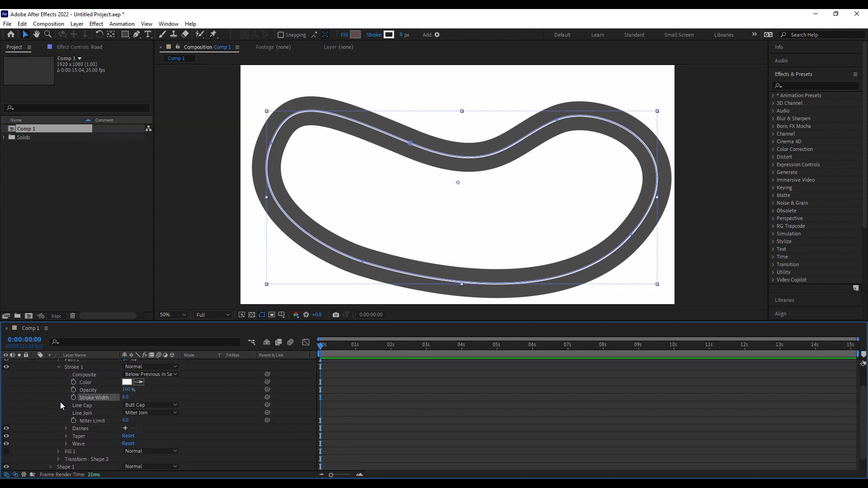
click(87, 430)
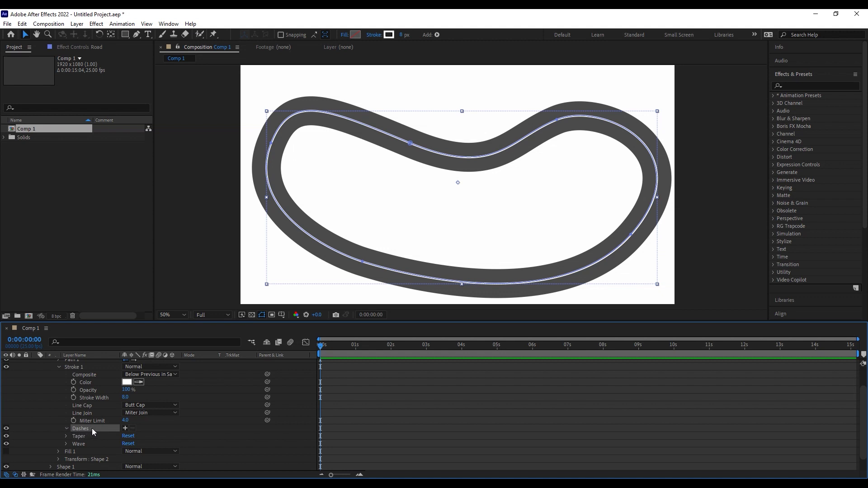
click(126, 430)
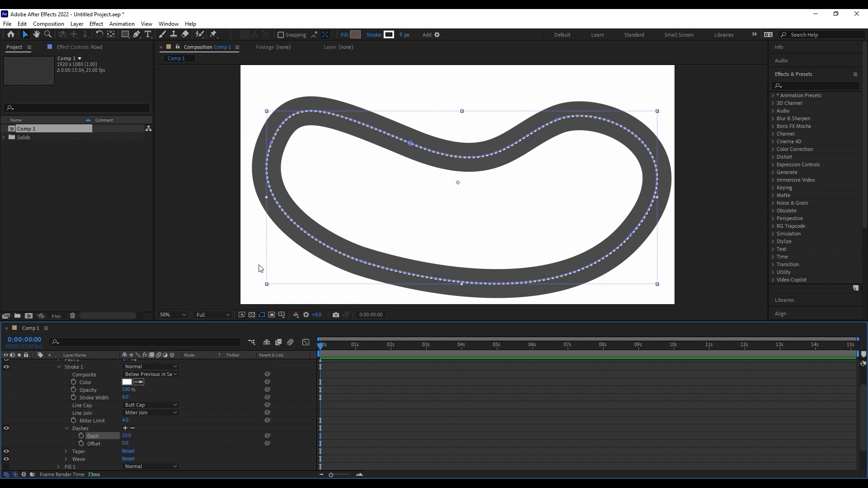
key(period)
drag(213, 274, 443, 196)
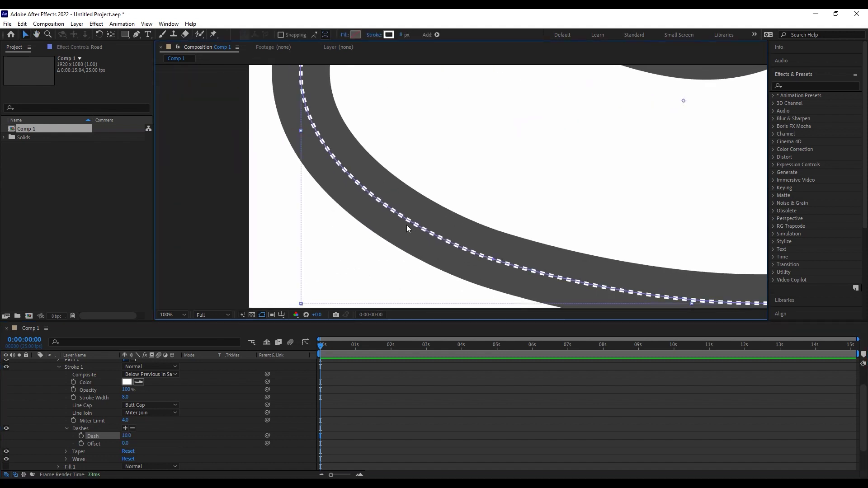
key(Delete)
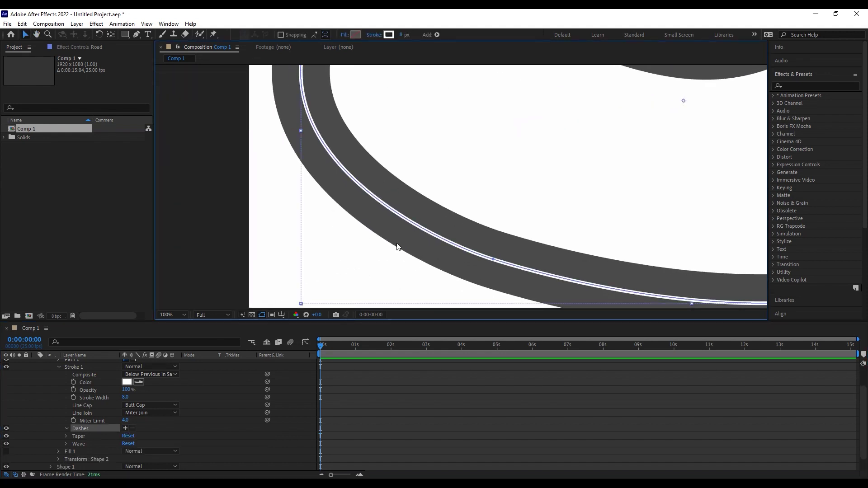
click(125, 428)
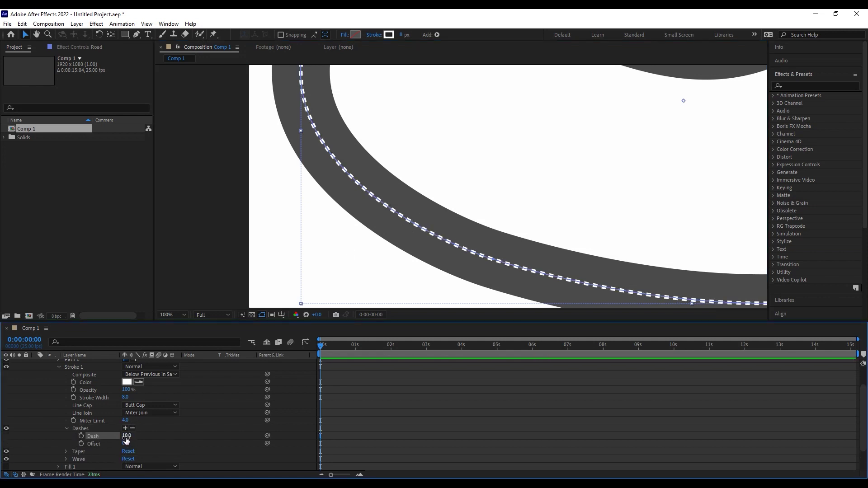
drag(125, 437, 138, 436)
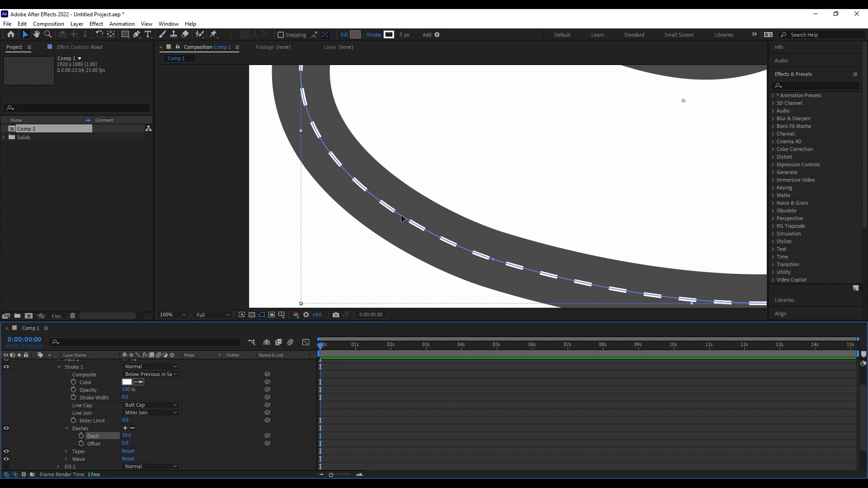
Check the dashed center line around the whole road with nothing selected, and collapse the Road layer's properties.
scroll(410, 234, down, 3)
drag(514, 185, 424, 220)
scroll(409, 235, up, 2)
drag(544, 239, 595, 191)
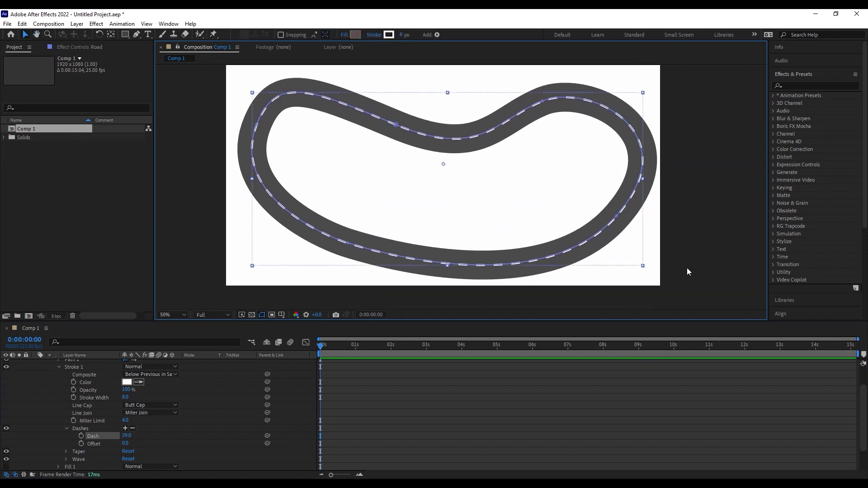
click(687, 268)
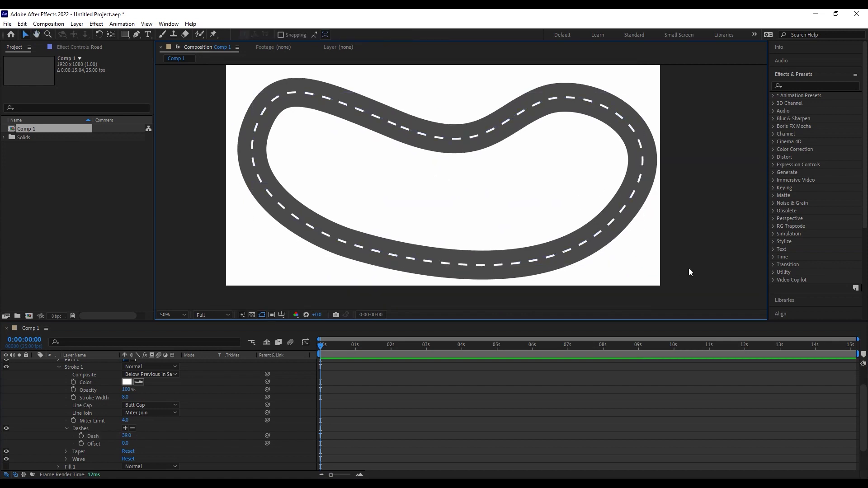
click(107, 364)
scroll(49, 396, up, 2)
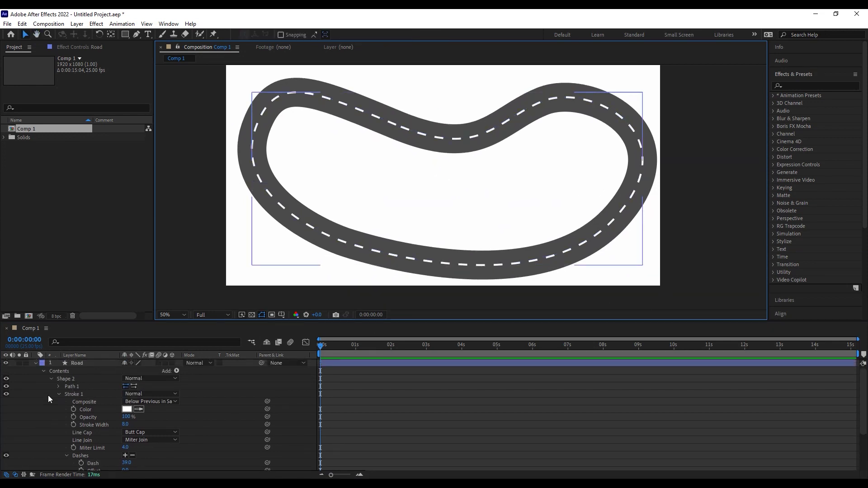
click(36, 363)
Import the Car_Png image from Downloads as footage with Create Composition turned off.
click(69, 195)
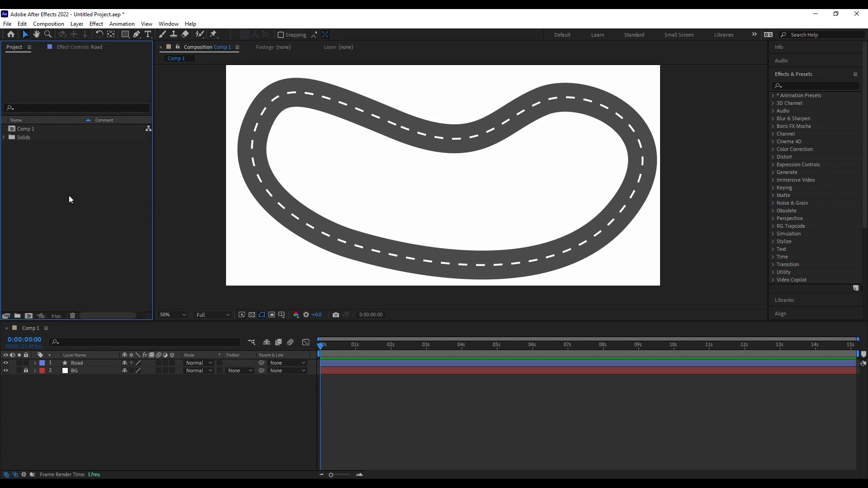
right_click(69, 199)
mouse_move(93, 244)
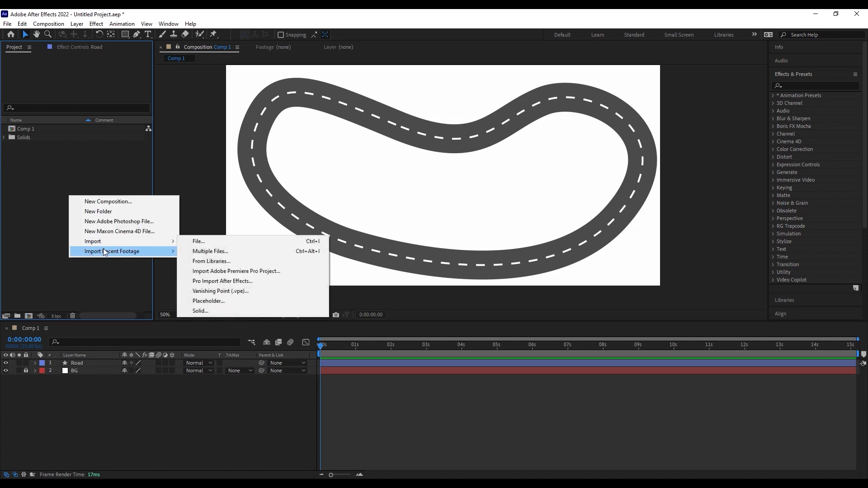
click(192, 243)
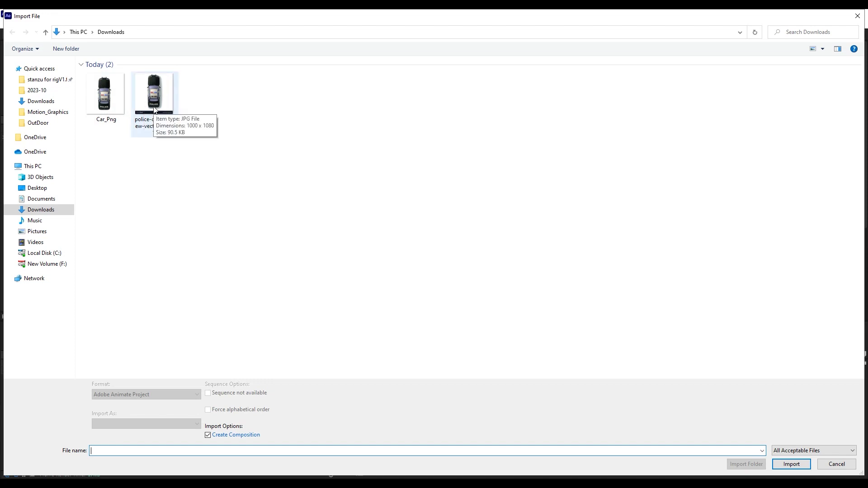
click(108, 106)
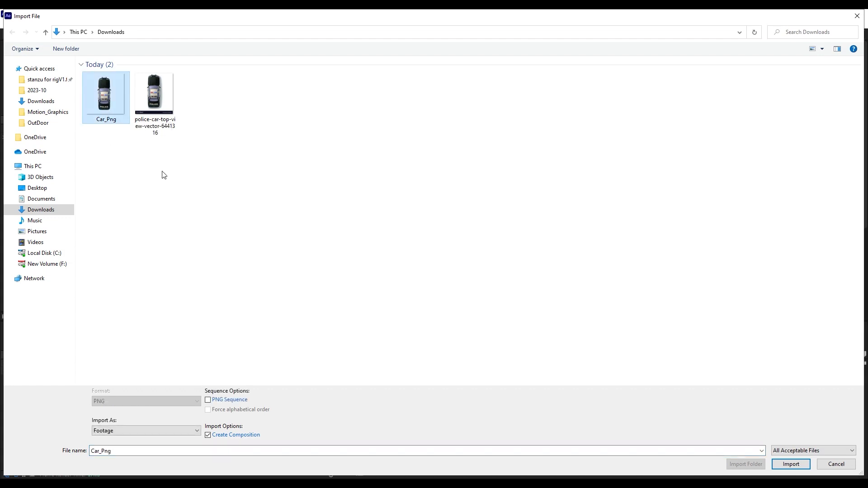
click(208, 435)
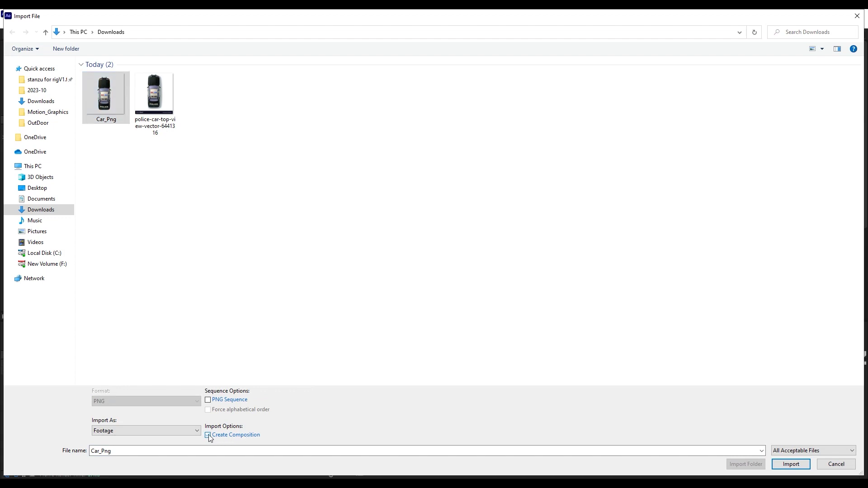
click(791, 464)
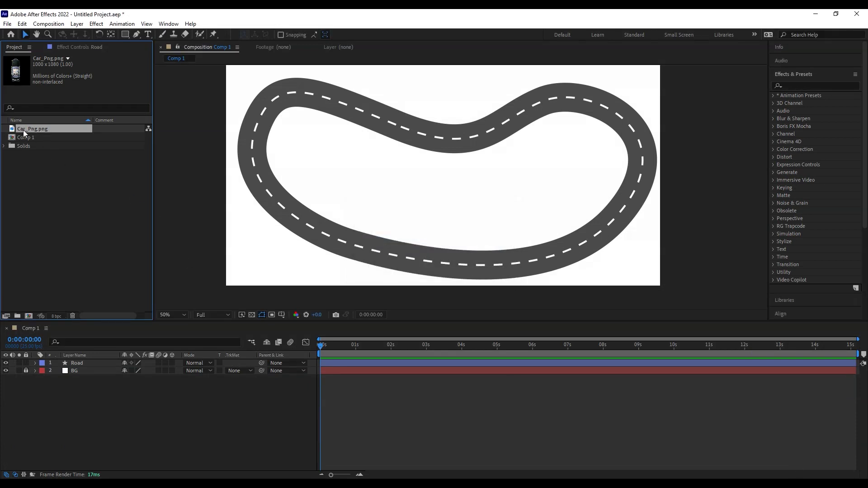
Add Car_Png.png to Comp 1 above the Road layer and shift it slightly within the frame.
drag(23, 130, 76, 363)
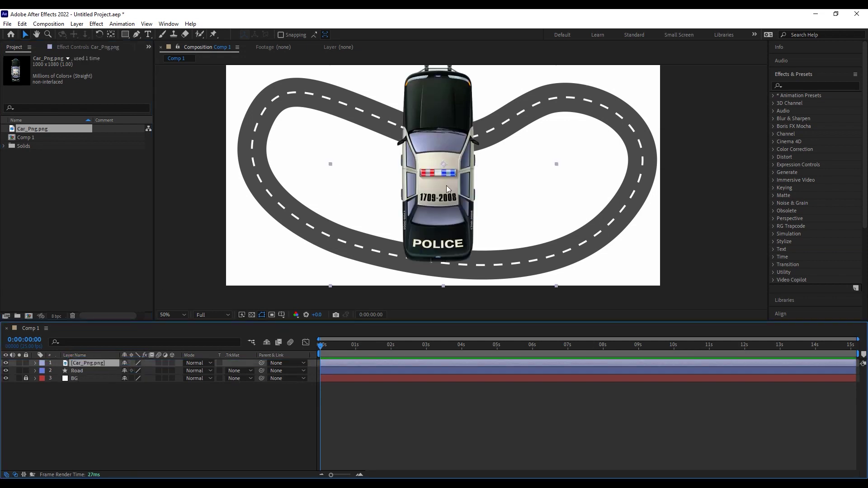
drag(446, 185, 458, 198)
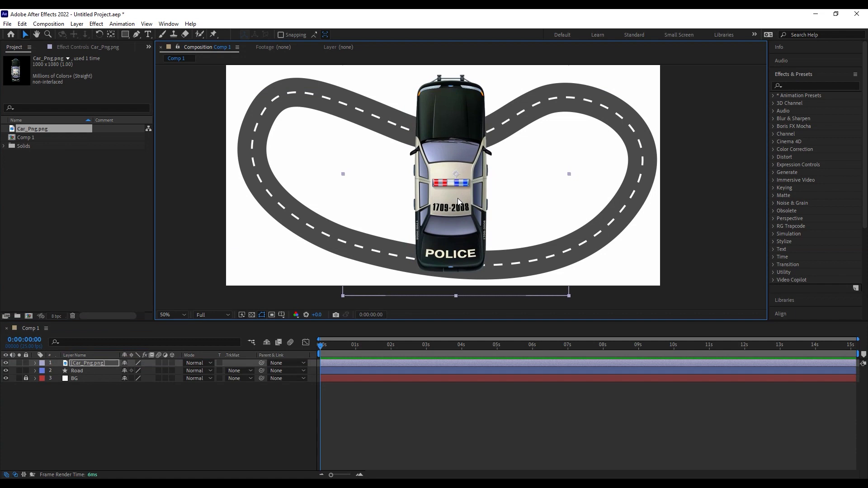
Scale the police car layer to 37% and position it inside the road loop, just below the upper dip.
key(s)
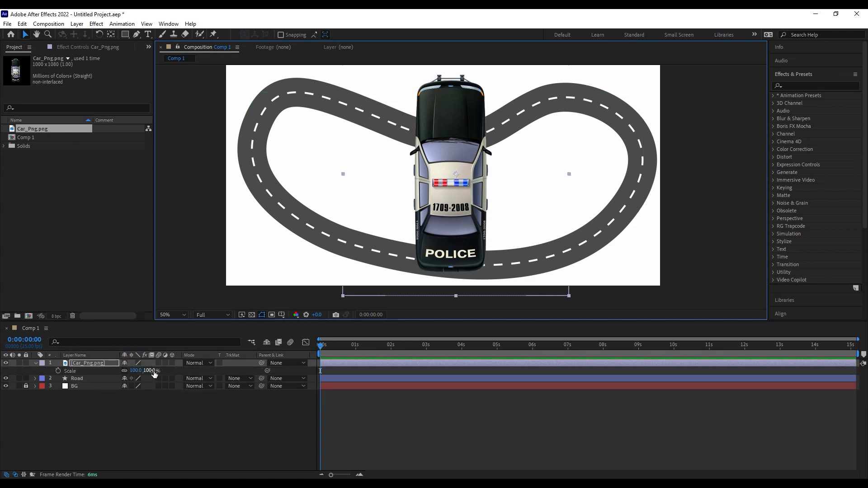
drag(154, 370, 131, 379)
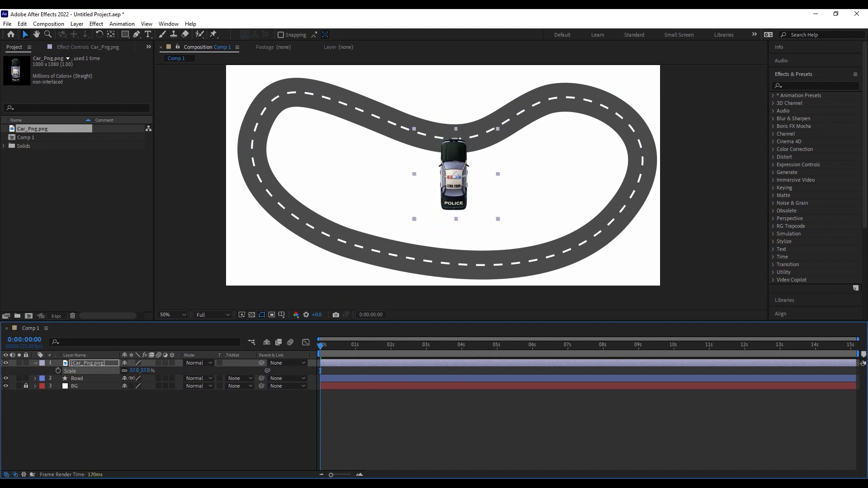
click(451, 206)
drag(451, 206, 453, 210)
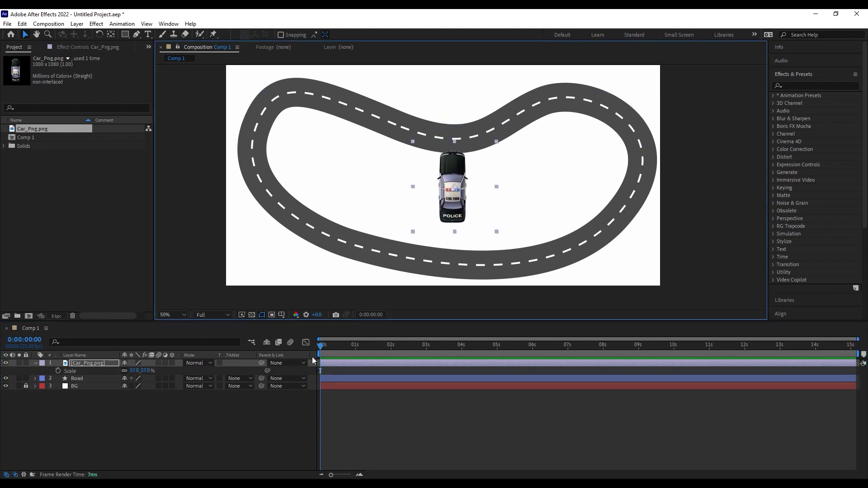
Pre-compose the Car_Png.png layer as Car, moving all attributes into the new composition.
right_click(100, 367)
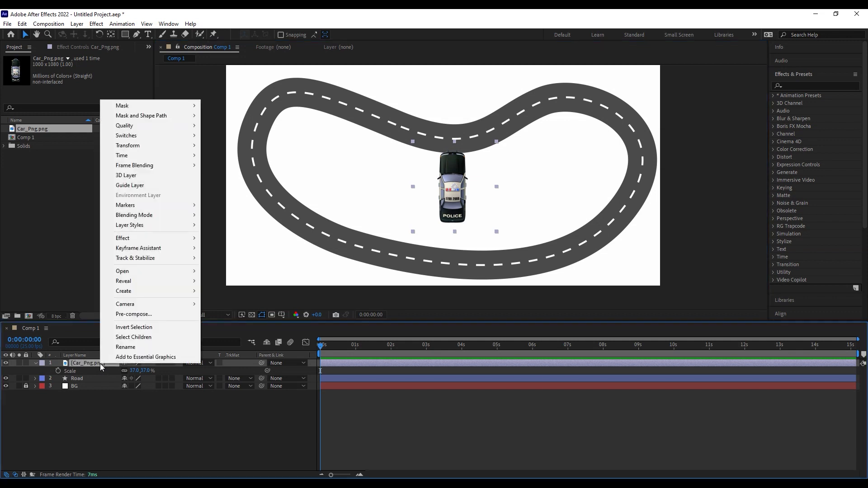
click(142, 316)
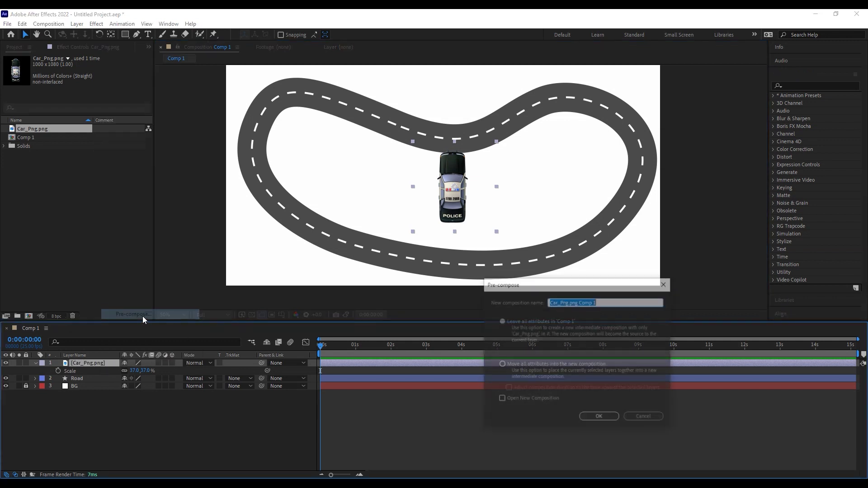
click(514, 365)
drag(603, 302, 546, 305)
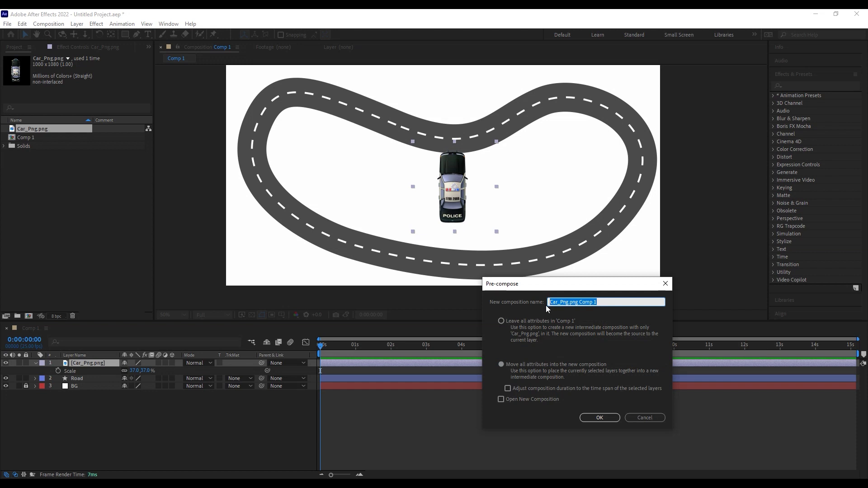
key(BackSpace)
text(Car)
click(600, 417)
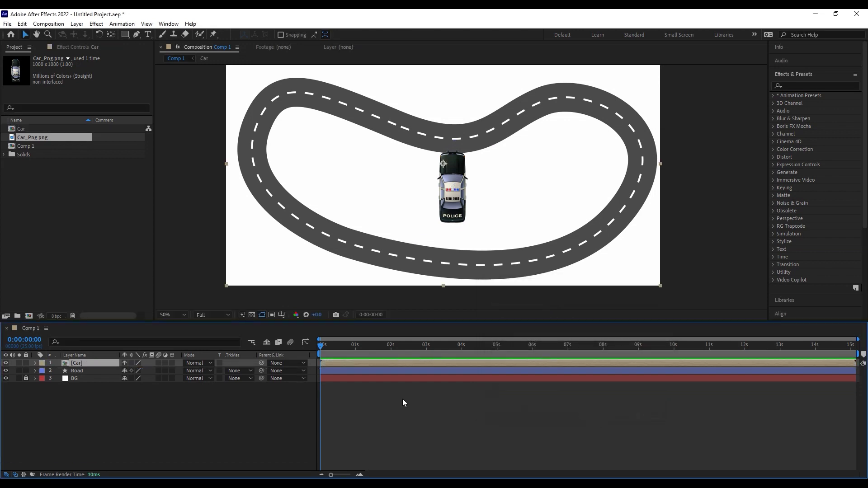
Open the Car precomposition and set the Car_Png.png layer's scale to 100%.
double_click(93, 363)
scroll(474, 219, up, 2)
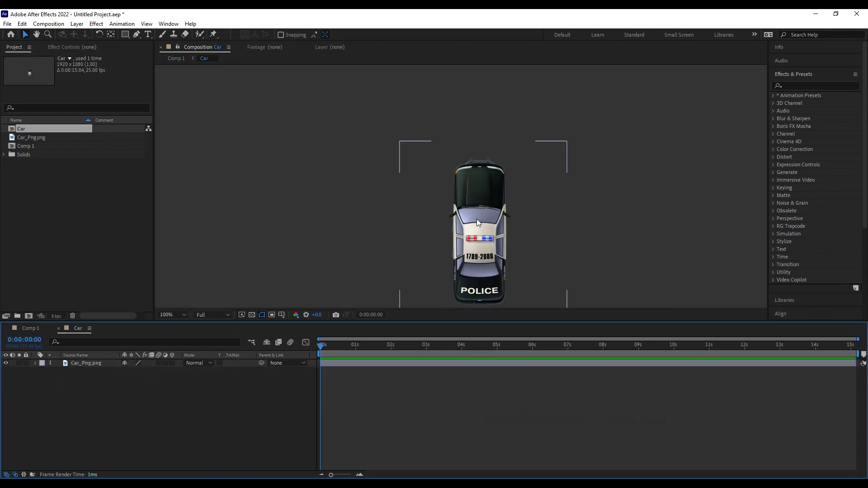
scroll(477, 220, down, 2)
drag(483, 241, 474, 208)
click(354, 363)
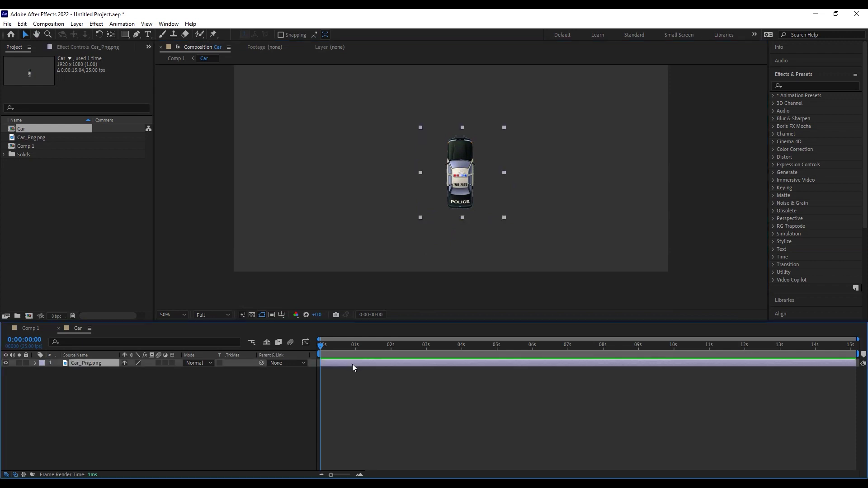
key(s)
click(146, 371)
text(100)
key(Return)
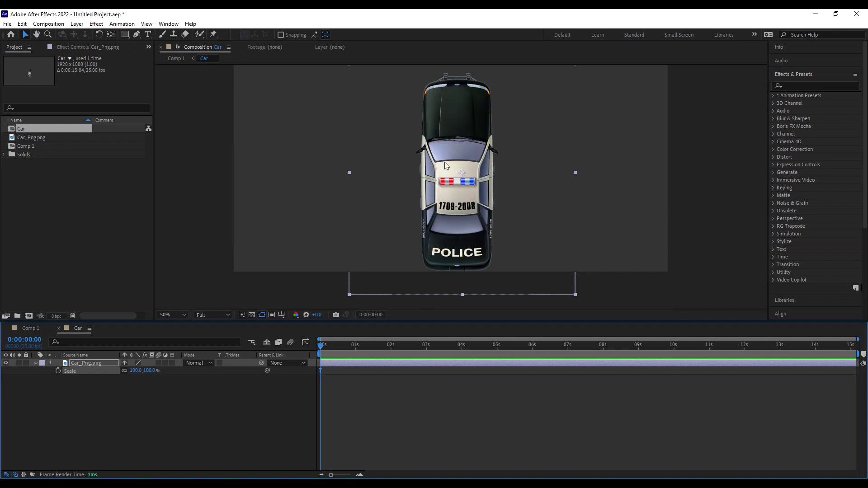
drag(456, 196, 457, 250)
key(comma)
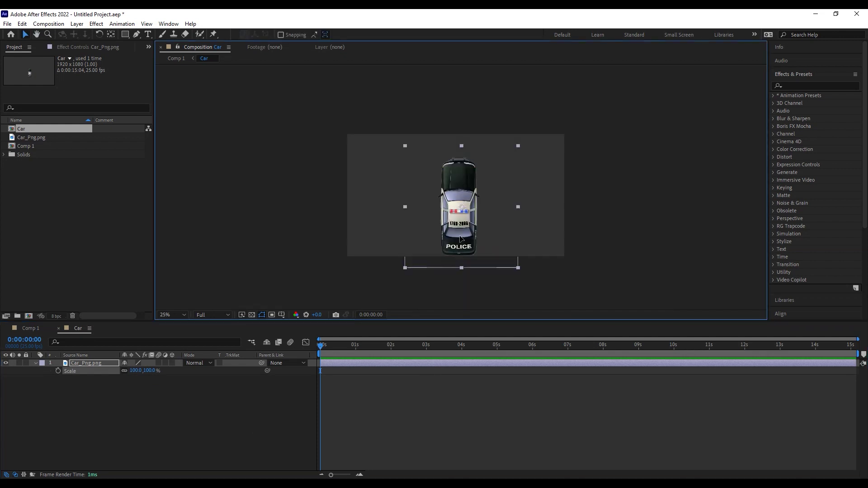
key(slash)
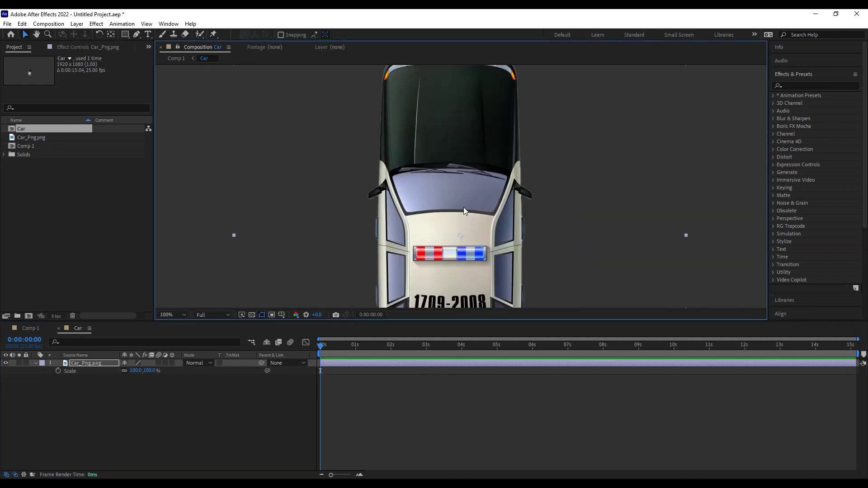
Duplicate the Car_Png.png layer in the Car composition.
key(period)
drag(462, 268, 439, 180)
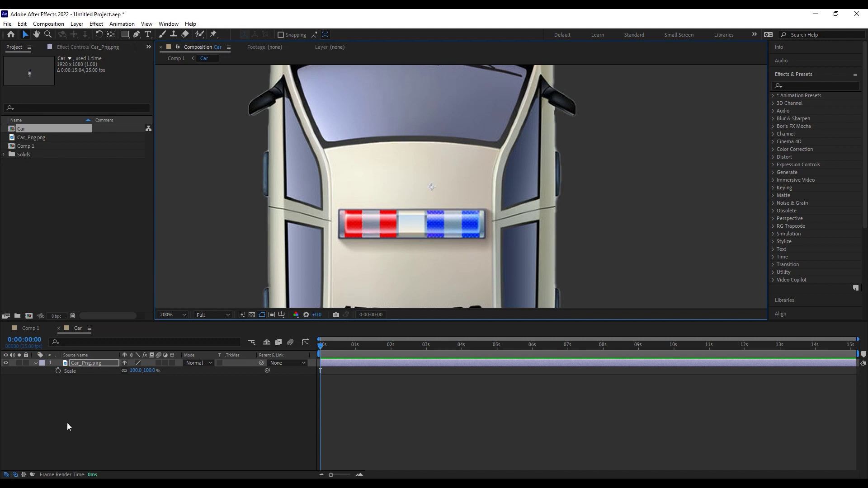
click(99, 411)
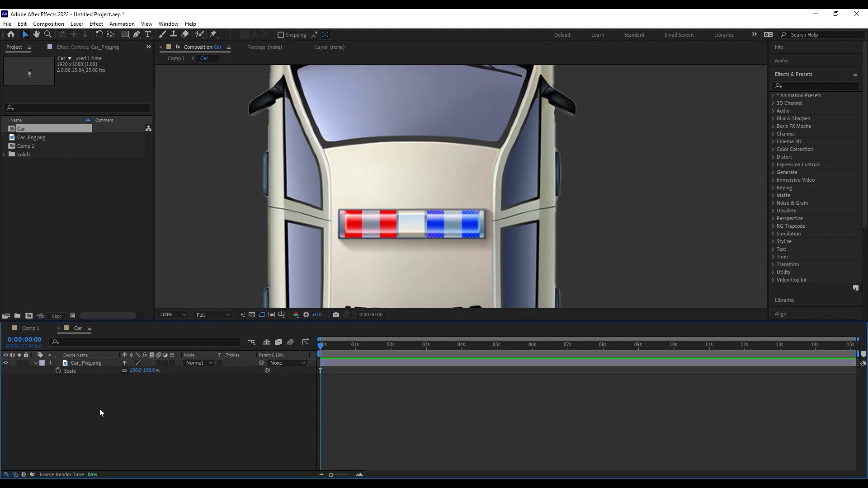
click(98, 364)
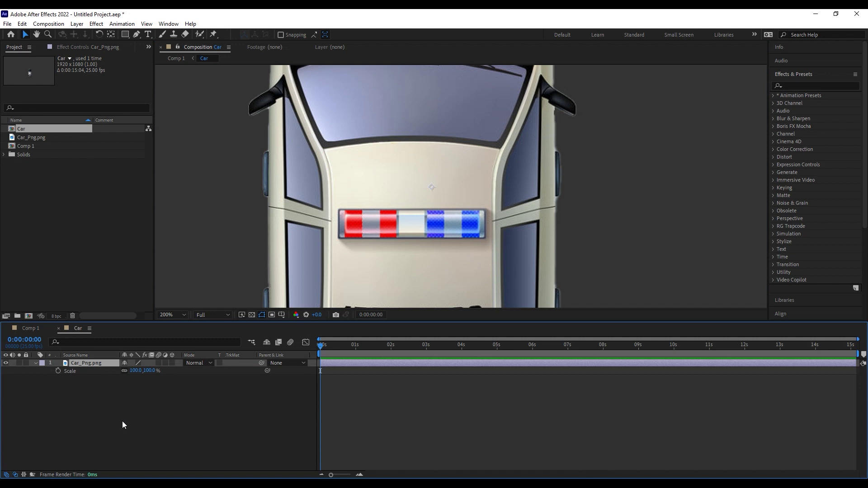
key(ctrl+d)
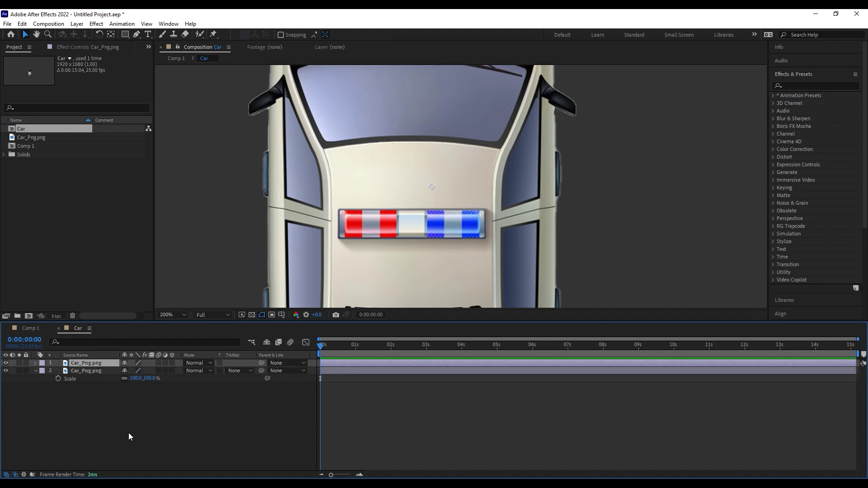
With the lower car layer temporarily hidden, mask the upper copy with a rectangle fitted closely around the roof light bar.
click(6, 371)
click(127, 35)
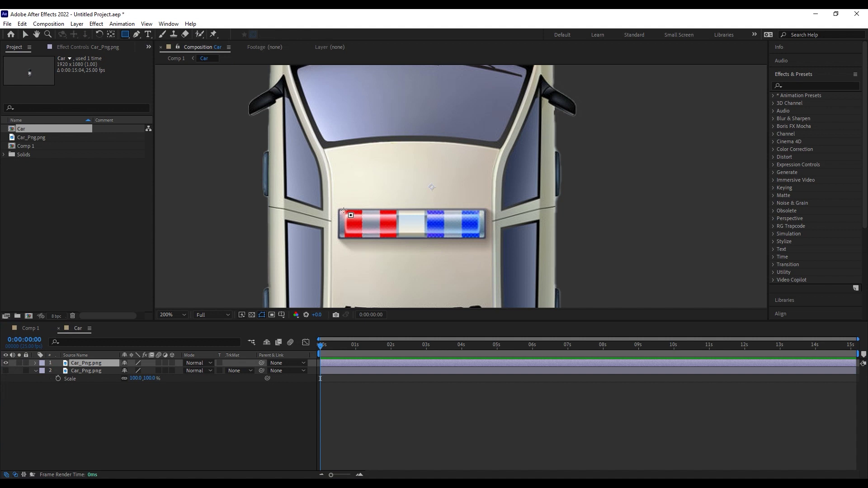
mouse_move(339, 210)
mouse_down()
mouse_move(467, 248)
mouse_move(485, 239)
mouse_up()
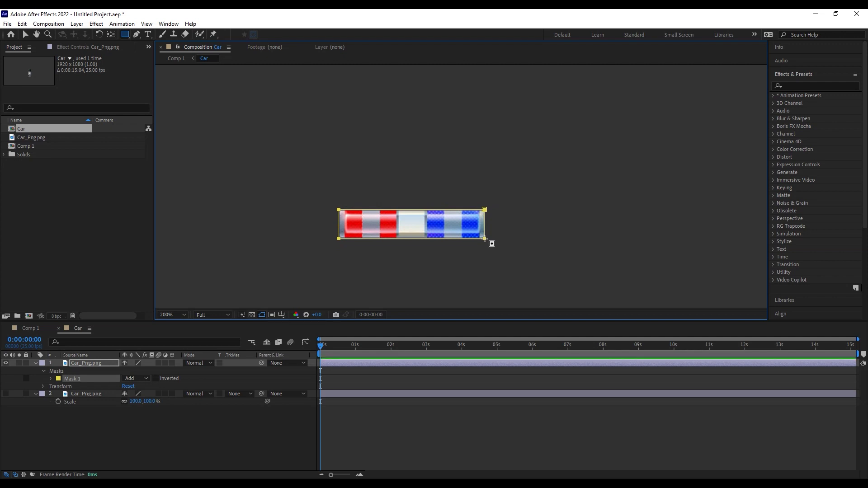
click(260, 449)
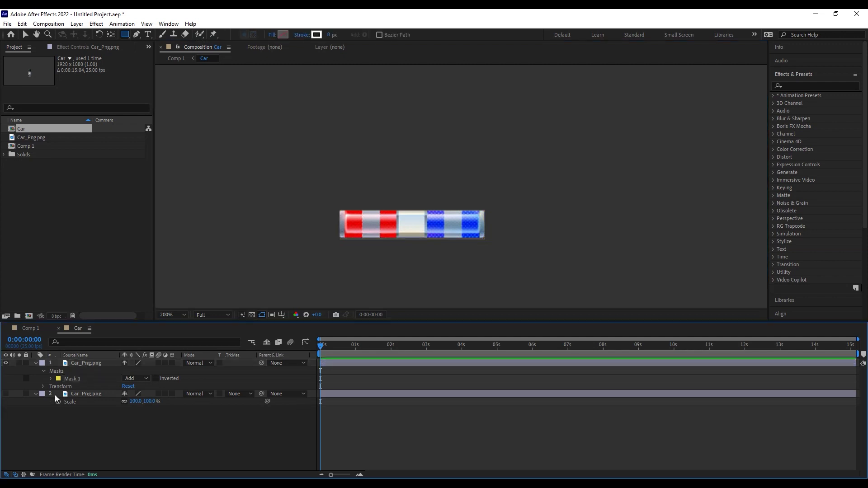
click(9, 393)
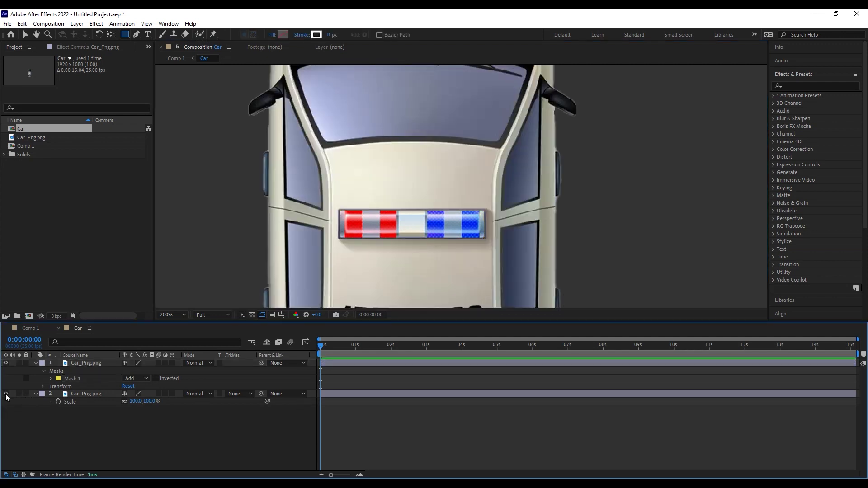
Apply the Glow effect to the masked light bar layer with threshold 65.9%, radius 42 and intensity 1.8.
click(345, 365)
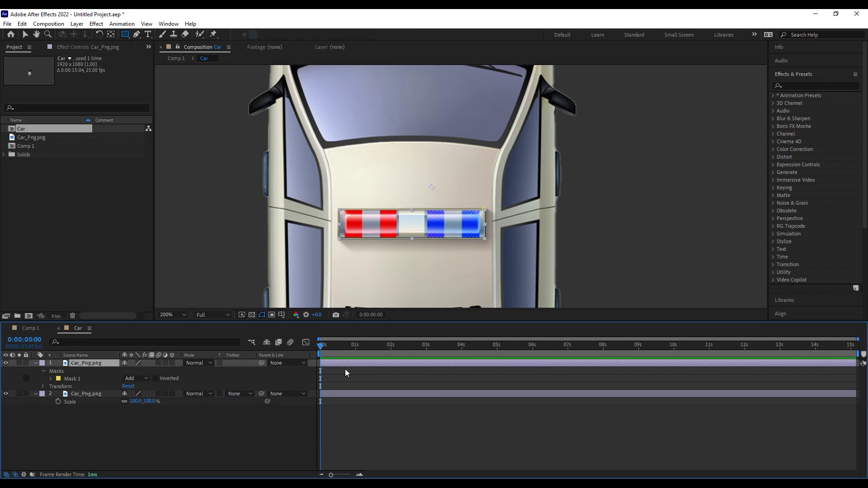
click(799, 85)
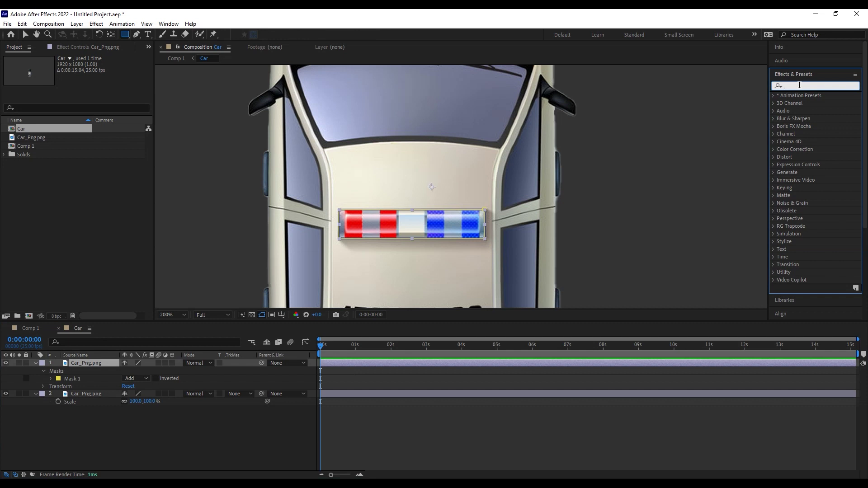
text(glow)
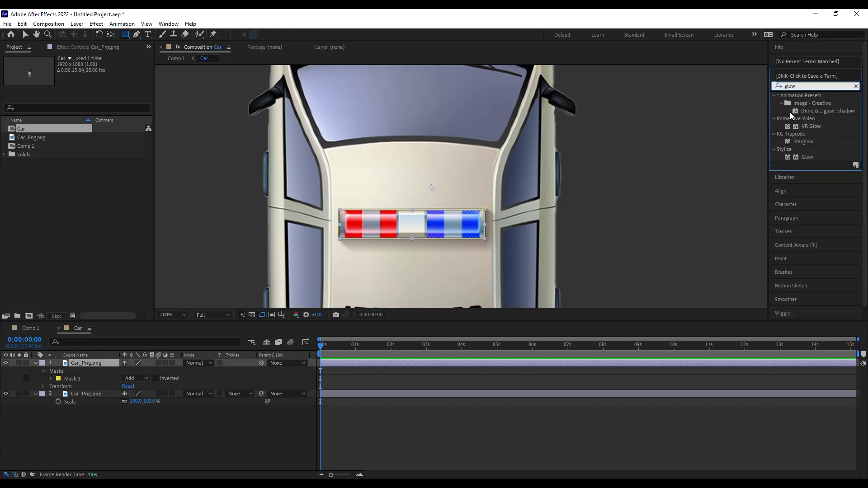
click(807, 157)
double_click(804, 156)
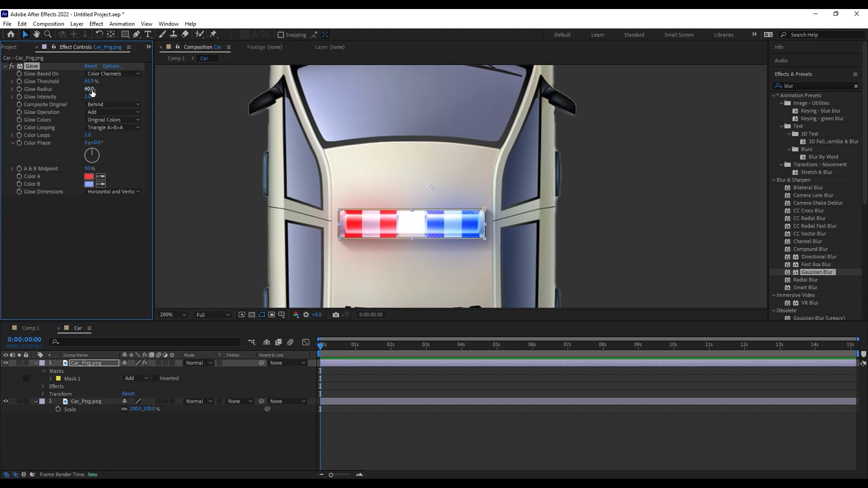
drag(91, 92, 123, 98)
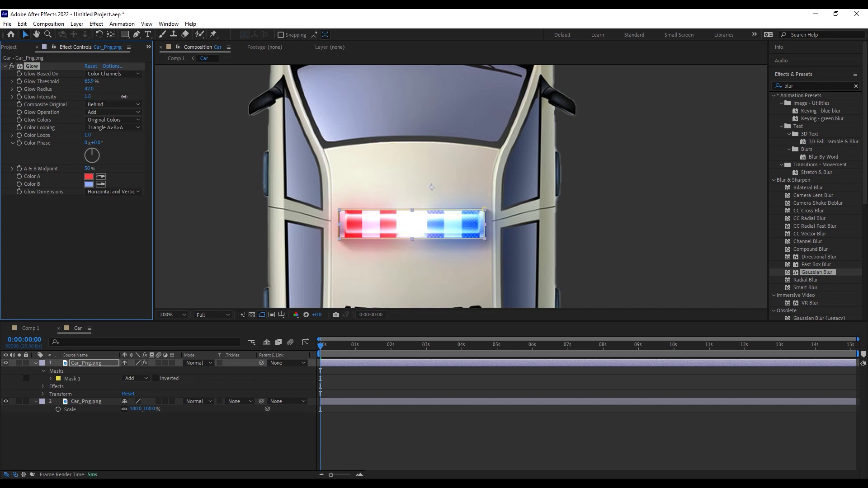
Toggle the Glow effect off and on to compare the light bar with and without it.
click(12, 66)
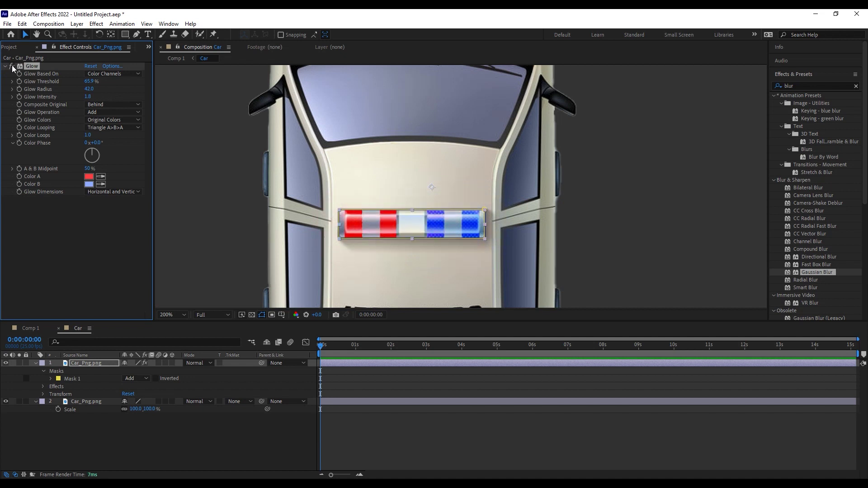
click(12, 66)
click(12, 66)
click(13, 67)
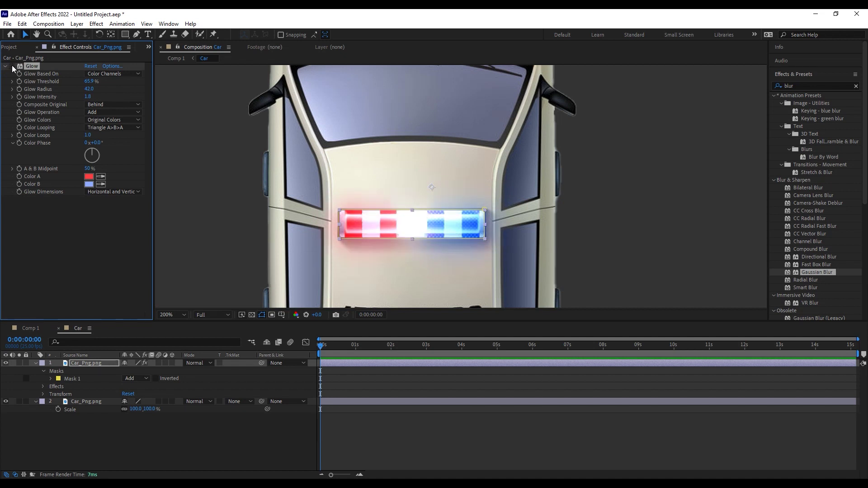
click(12, 67)
click(12, 66)
Rename the masked light bar layer as Car_Light.
click(83, 364)
right_click(84, 364)
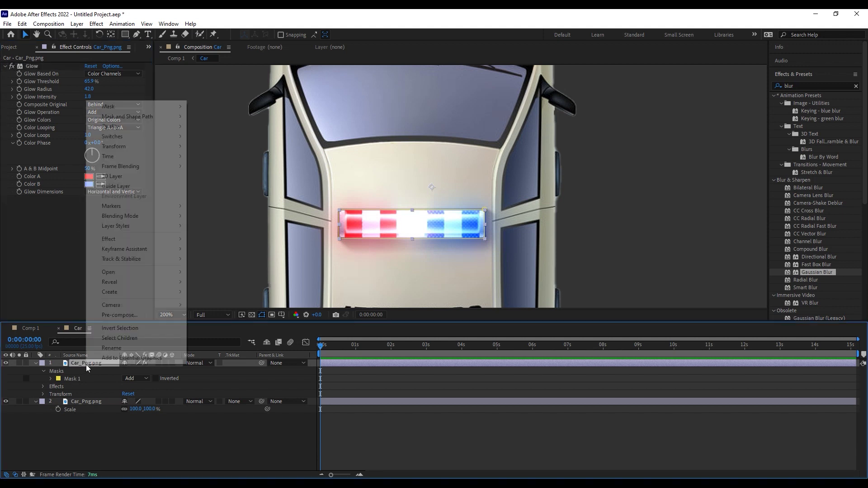
click(122, 350)
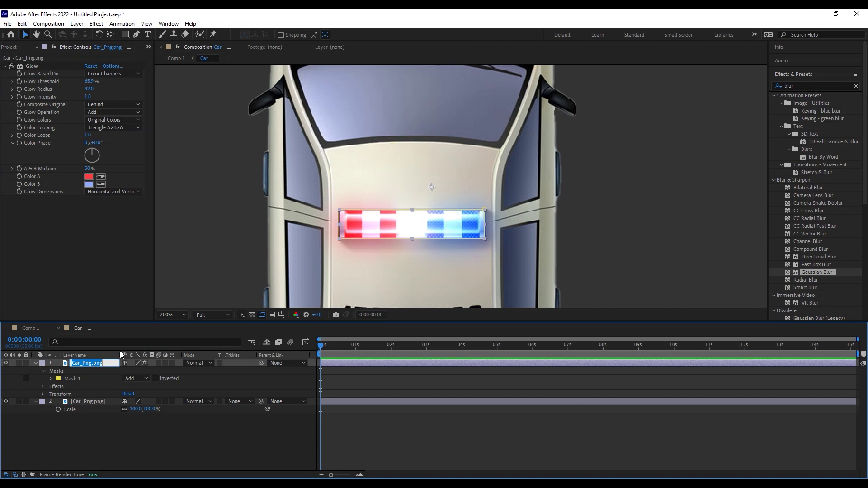
text(Car_Light)
click(89, 388)
Keyframe the Car_Light layer's opacity at 100% on frame 0 and 0% on frame 3.
click(87, 363)
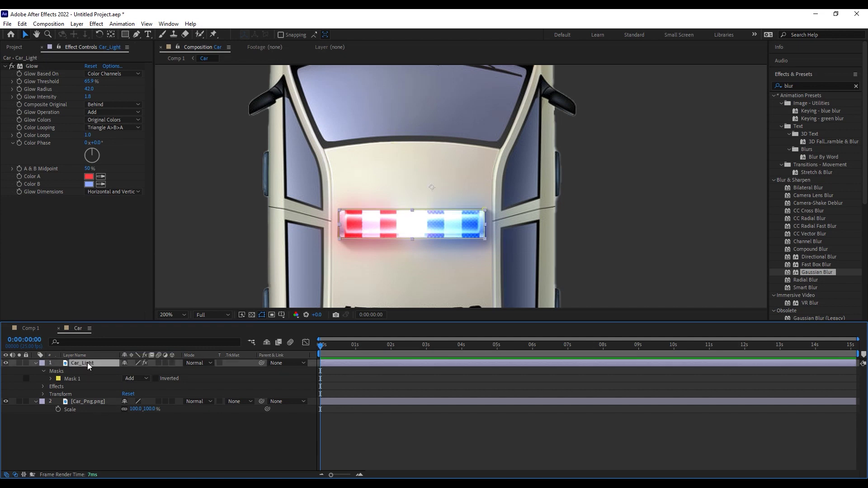
key(t)
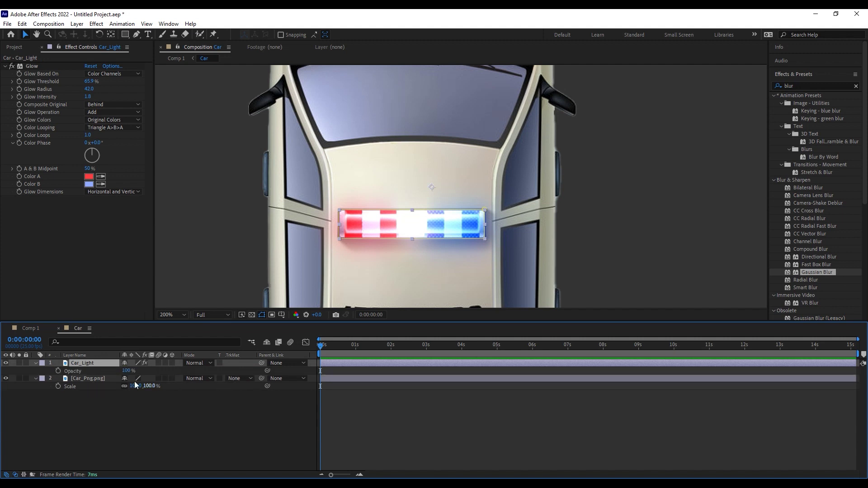
click(59, 371)
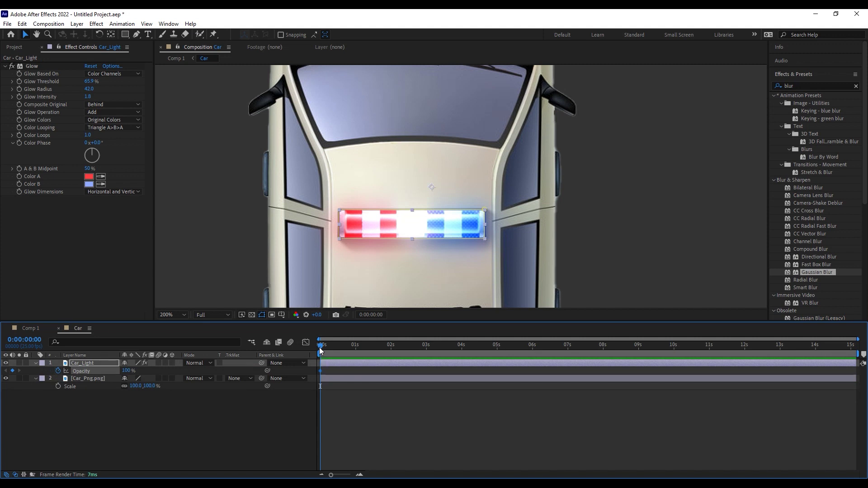
key(Page_Down)
key(Page_Down)
key(Page_Down)
click(12, 370)
drag(126, 371, 4, 372)
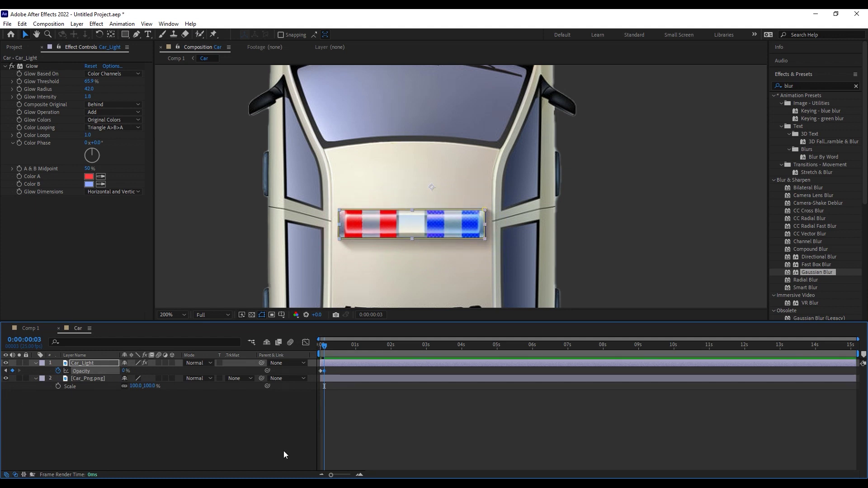
Add an opacity keyframe of 100% on frame 6 of the Car_Light layer.
key(Page_Down)
key(Page_Down)
key(Page_Down)
click(12, 371)
drag(122, 373, 189, 375)
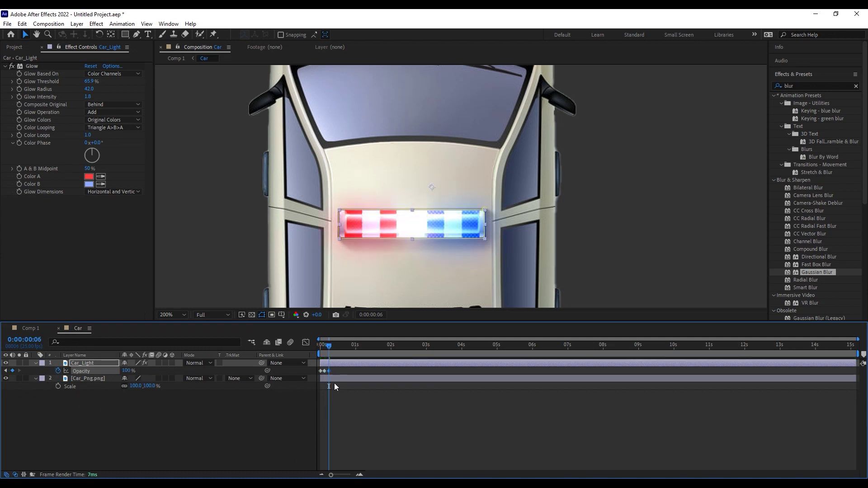
Copy the Car_Light opacity keyframes and paste them at frame 6, then copy the extended series and paste it at frame 12.
drag(335, 372, 313, 373)
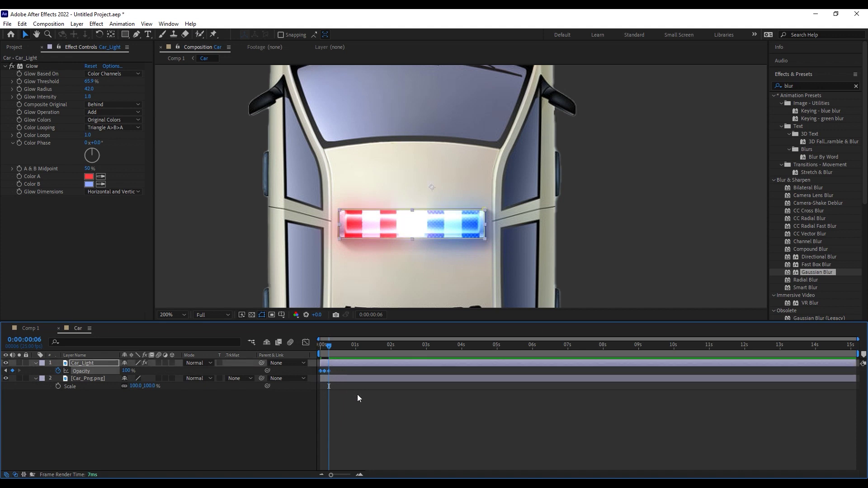
key(ctrl+v)
drag(346, 370, 317, 374)
click(20, 371)
click(20, 370)
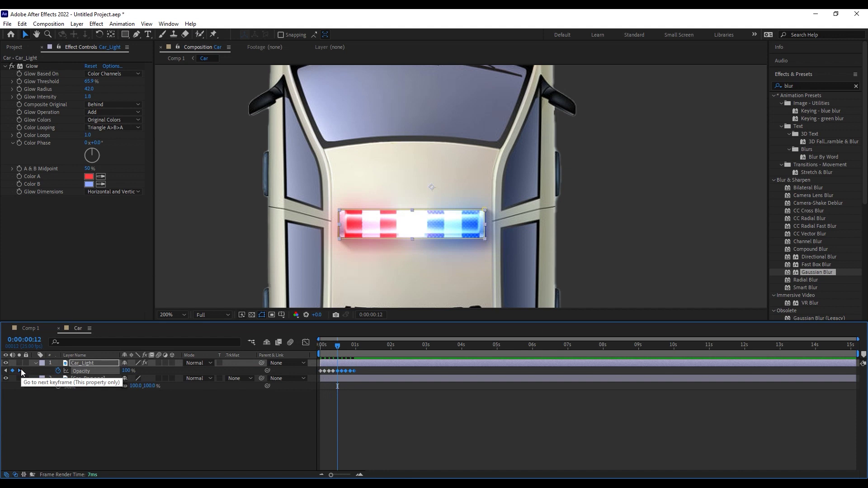
Paste the copied opacity flash keyframes again at 0:00:00:24 and 0:00:01:11.
click(21, 369)
click(20, 369)
click(21, 369)
click(21, 369)
key(ctrl+v)
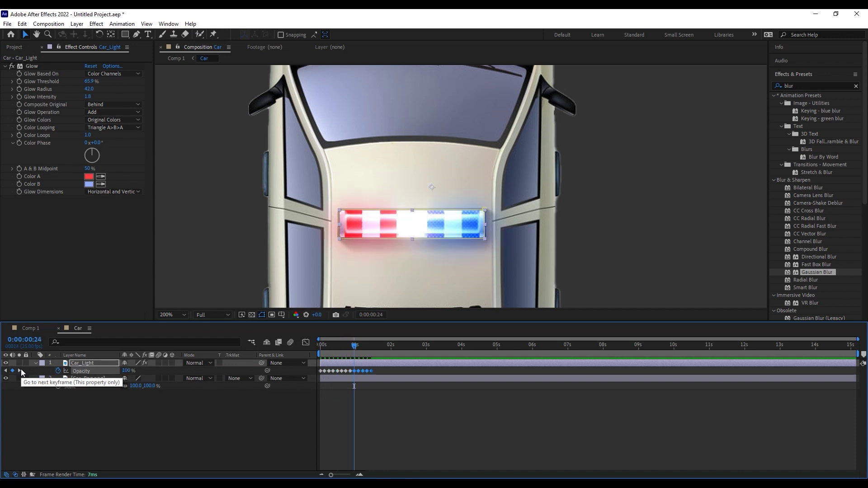
click(21, 369)
click(21, 369)
click(21, 368)
click(21, 369)
key(ctrl+v)
Copy all of the Car_Light opacity keyframes and paste them at 0:00:01:23.
drag(398, 371, 308, 373)
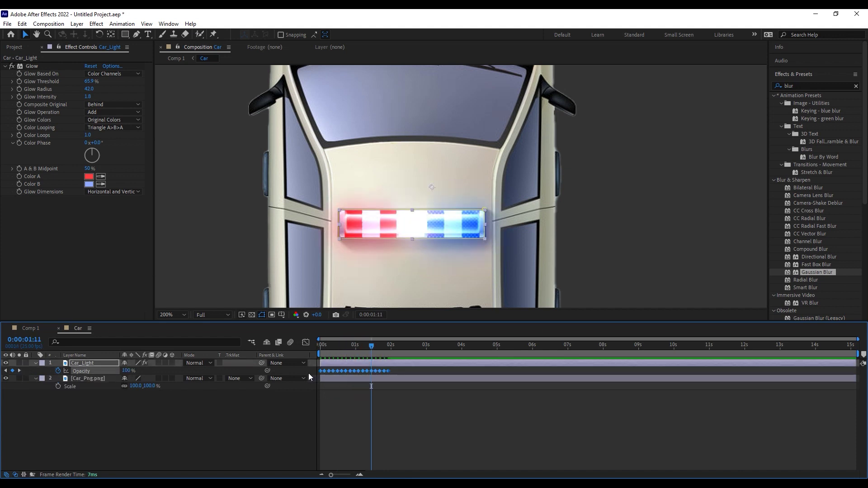
click(19, 370)
click(19, 370)
click(19, 369)
click(18, 370)
key(ctrl+v)
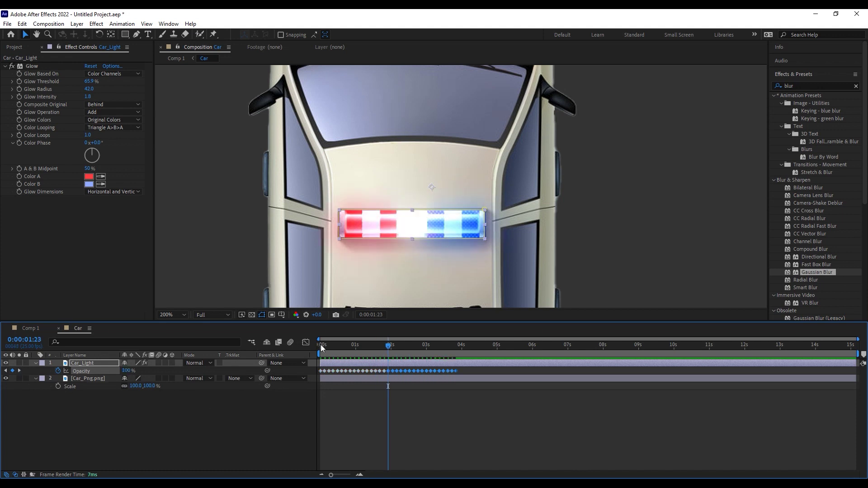
Preview the flashing light bar from the start of the Car composition.
click(320, 347)
key(space)
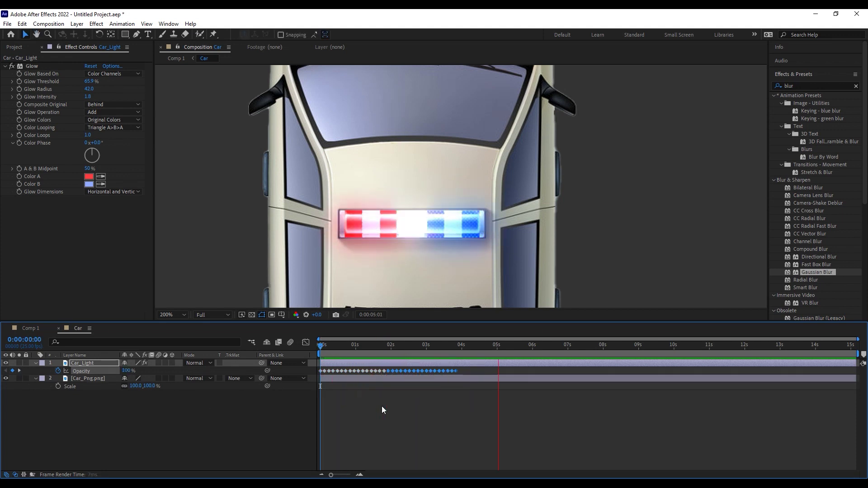
key(space)
Copy the full opacity keyframe series and paste it at 0:00:03:21, then repeat at 0:00:07:17 to fill the composition's length.
click(391, 347)
drag(465, 369, 303, 375)
drag(391, 345, 456, 346)
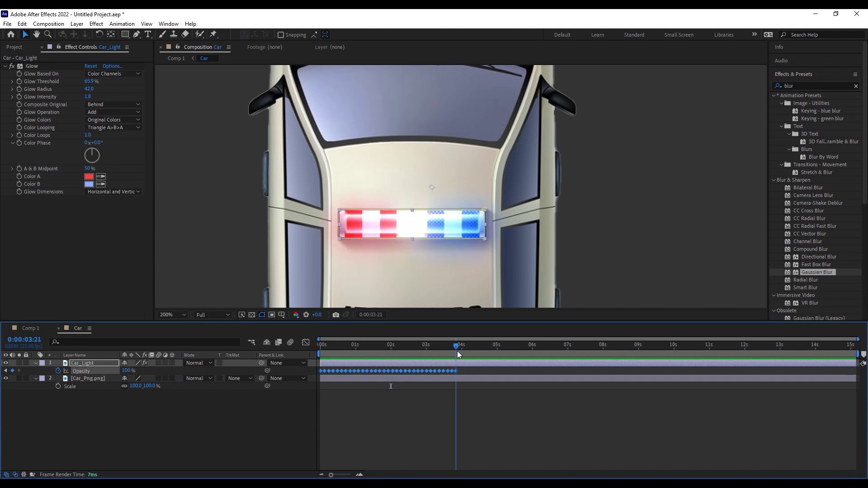
key(ctrl+v)
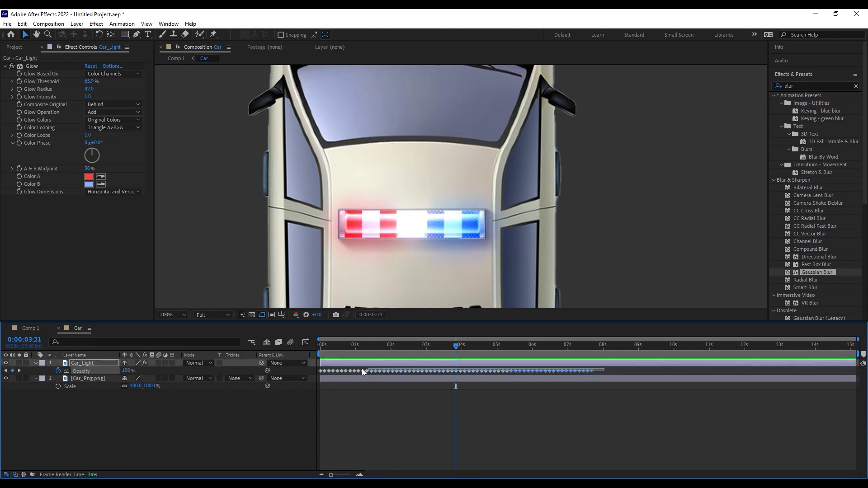
drag(457, 345, 592, 347)
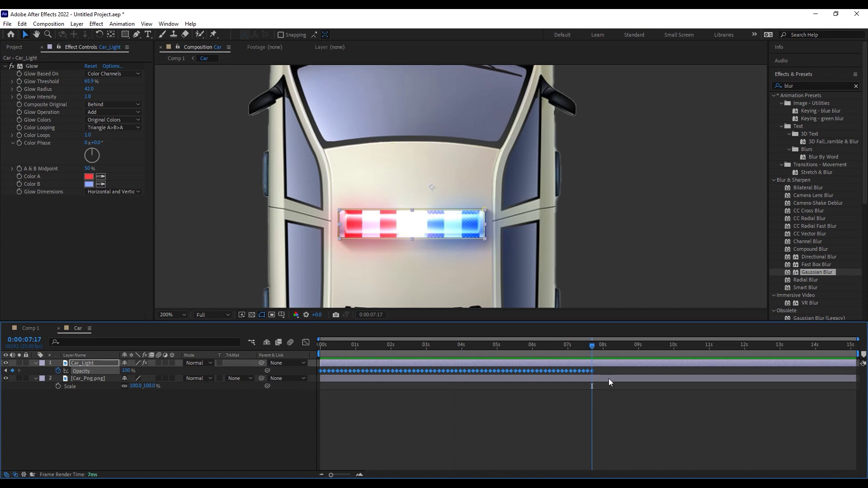
key(ctrl+v)
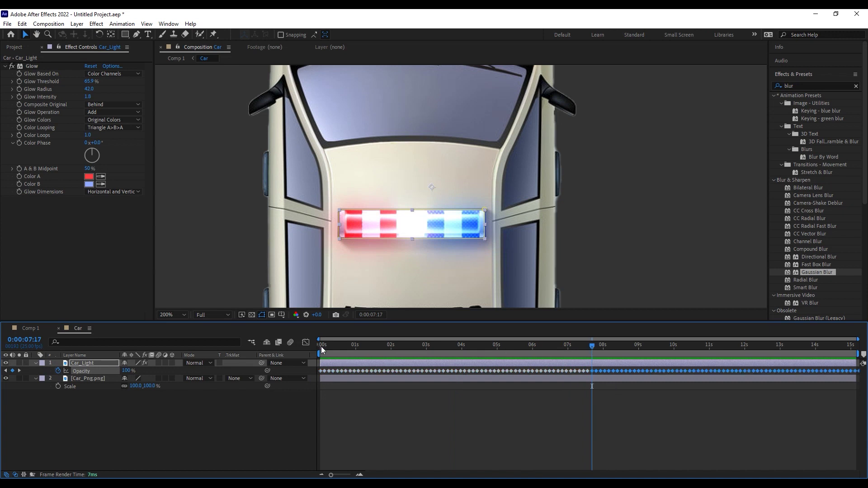
Play the Car composition from the beginning with the whole car in view to check the extended light flashing.
key(Home)
key(space)
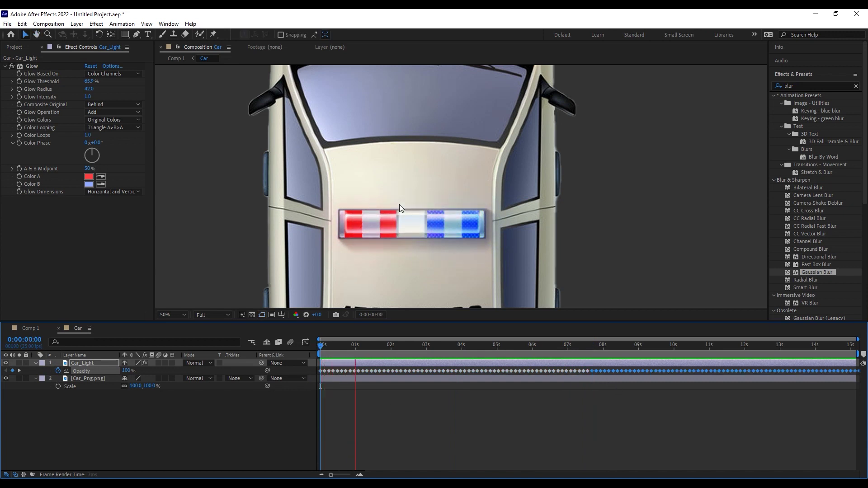
scroll(399, 204, down, 5)
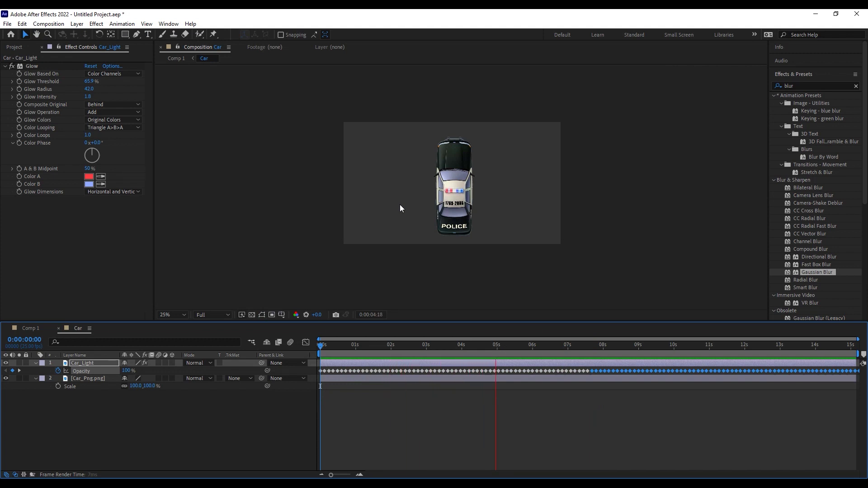
key(space)
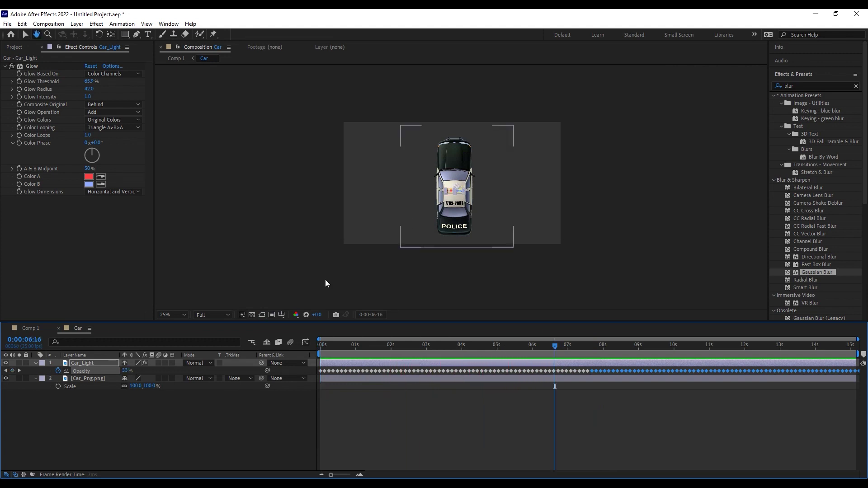
In Comp 1, scale the Car layer to 51% and preview the composition.
click(30, 329)
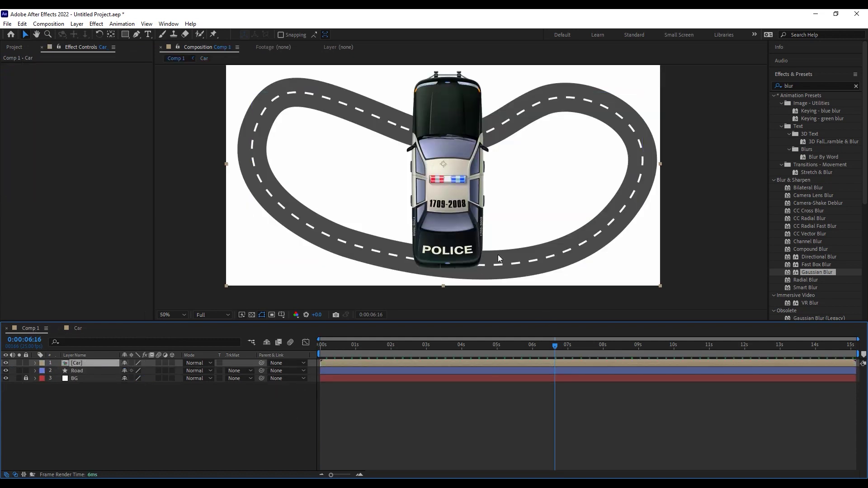
key(s)
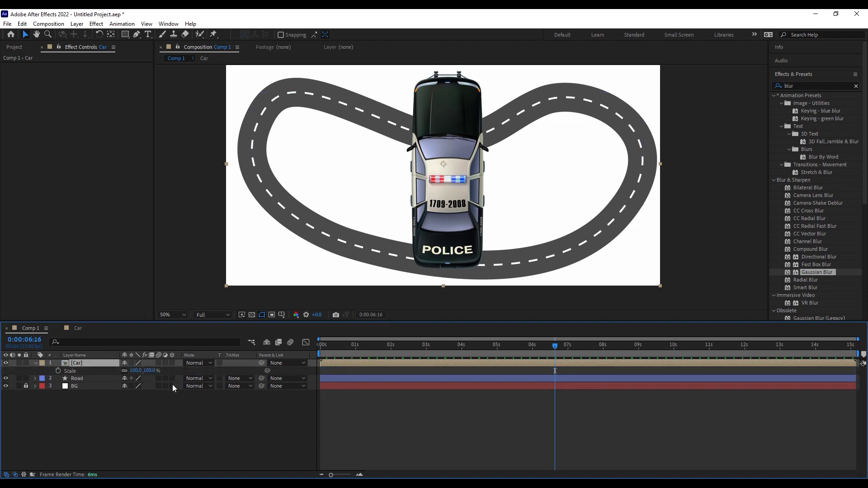
drag(147, 370, 128, 371)
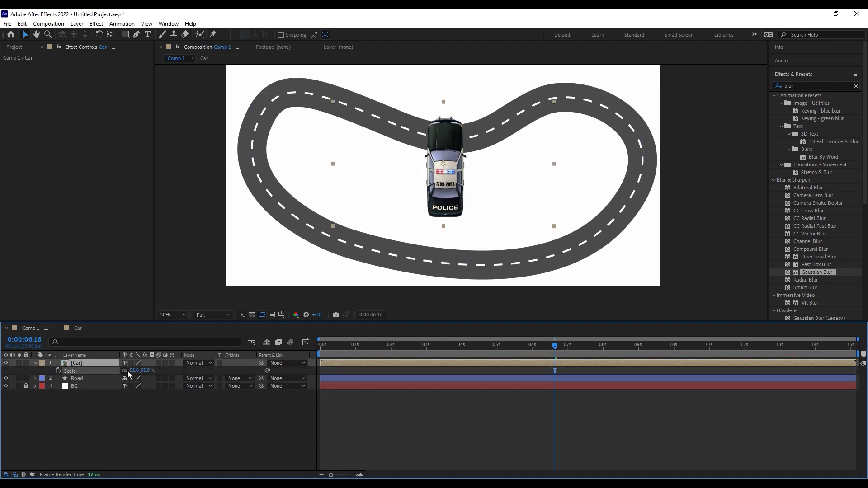
key(space)
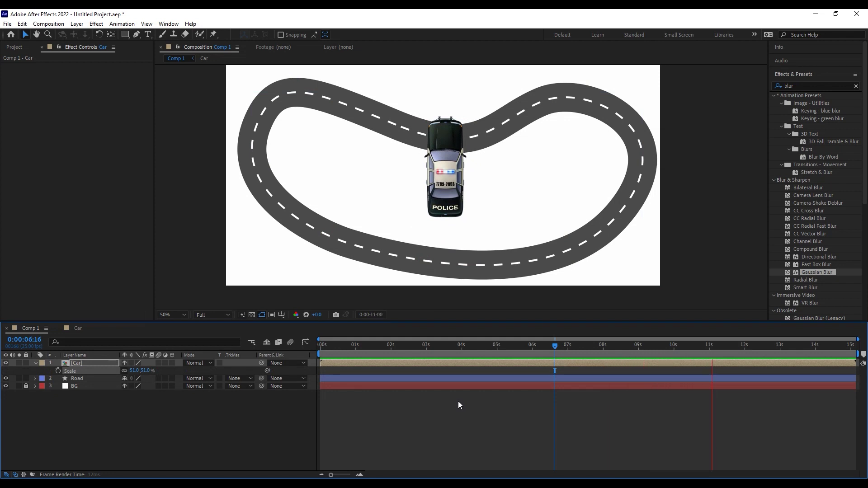
key(space)
At 0:00:00:00, shift the car slightly down and copy the Path property of Shape 2's Path 1 in the Road layer.
drag(557, 347, 313, 355)
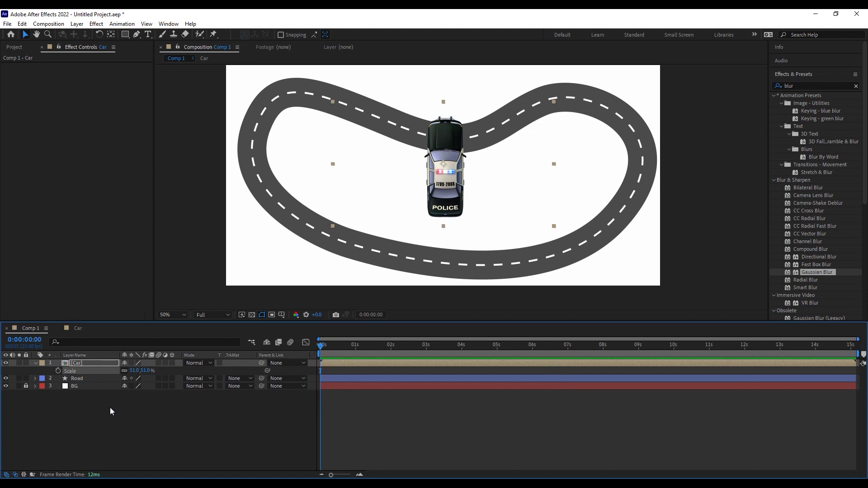
drag(460, 189, 457, 208)
click(90, 380)
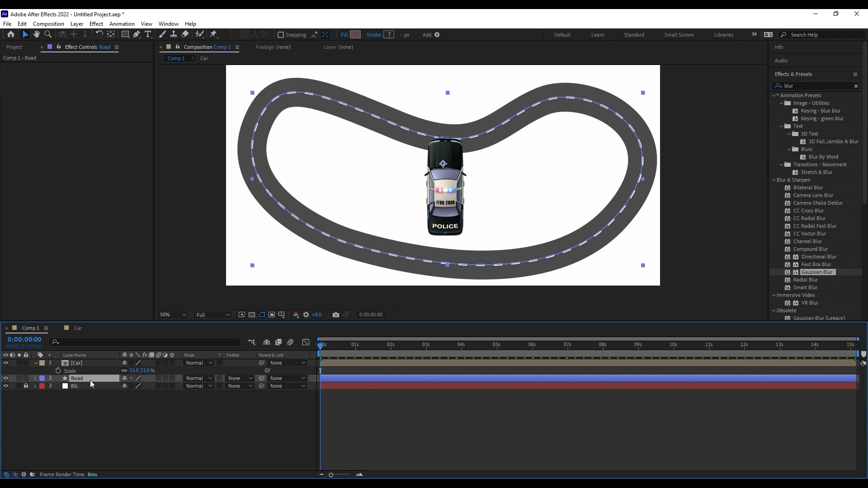
click(36, 378)
click(43, 386)
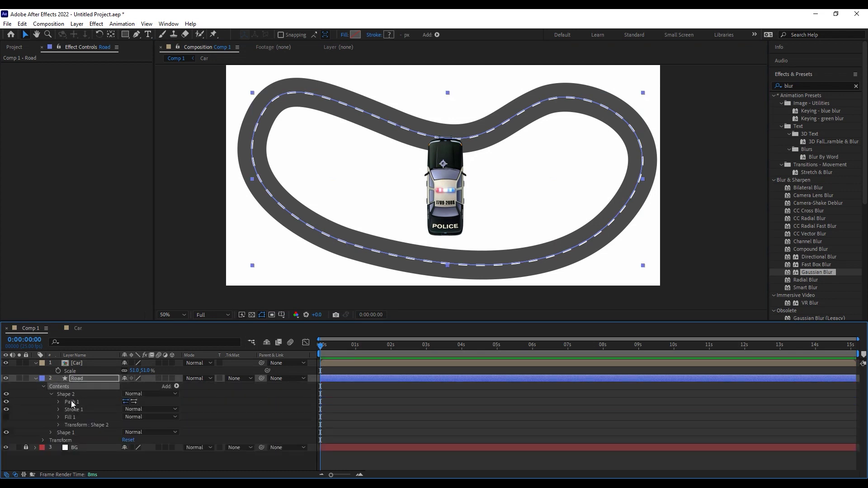
click(65, 401)
click(58, 401)
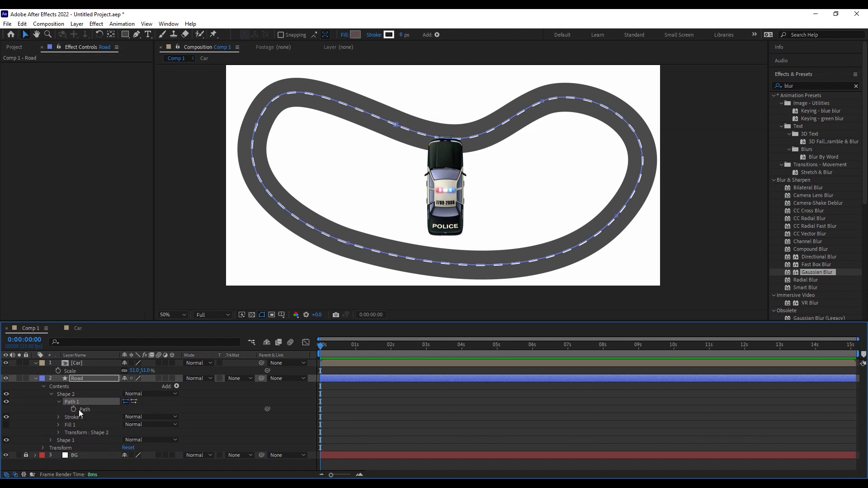
click(89, 410)
Paste the copied road path into the Car layer's Position at 0:00:00:00 and preview the car's motion.
click(82, 363)
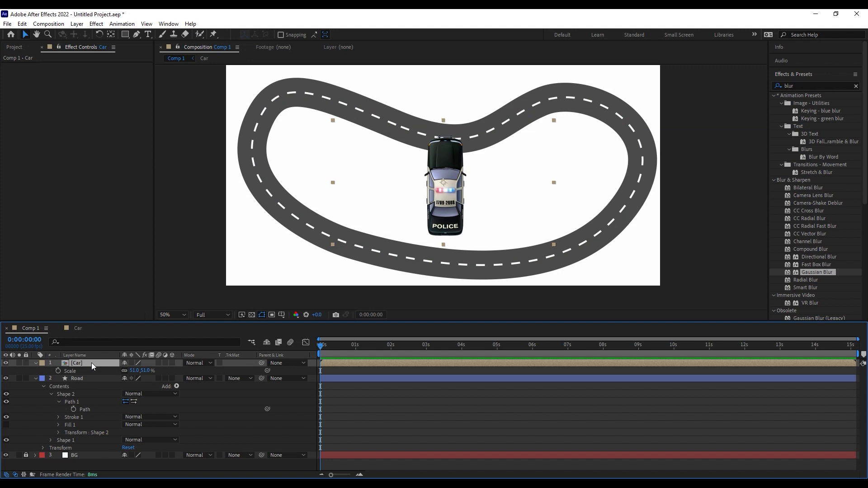
key(p)
click(75, 372)
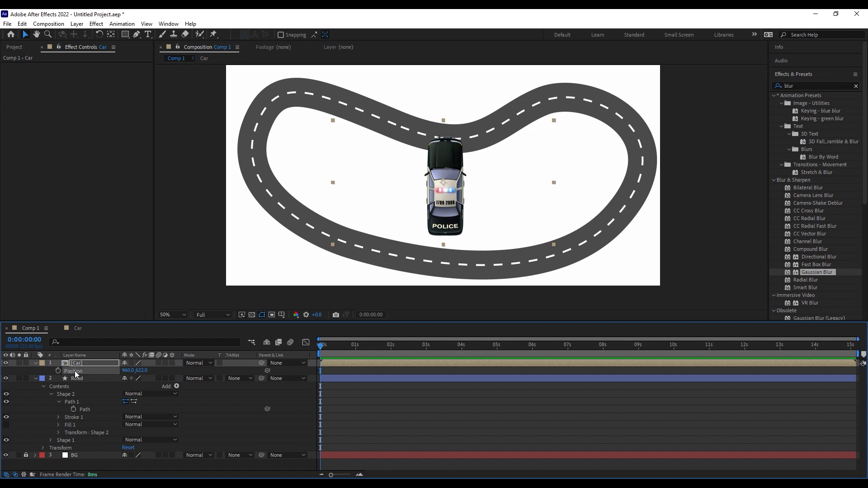
key(ctrl+v)
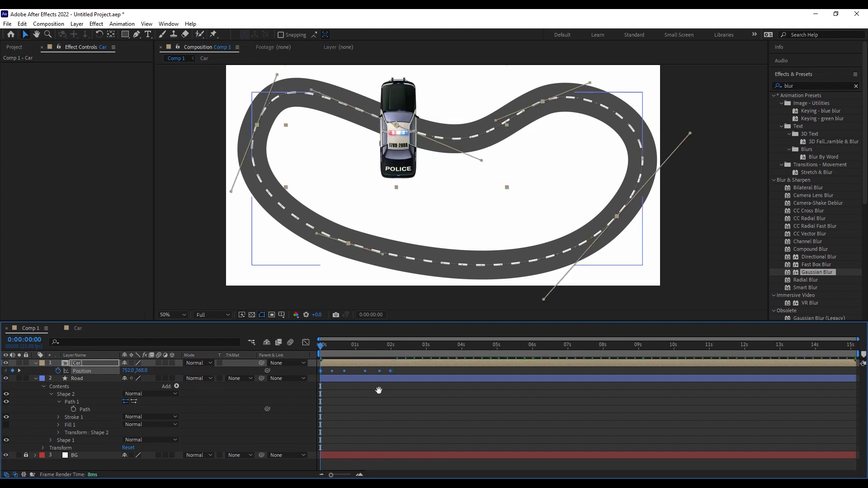
key(space)
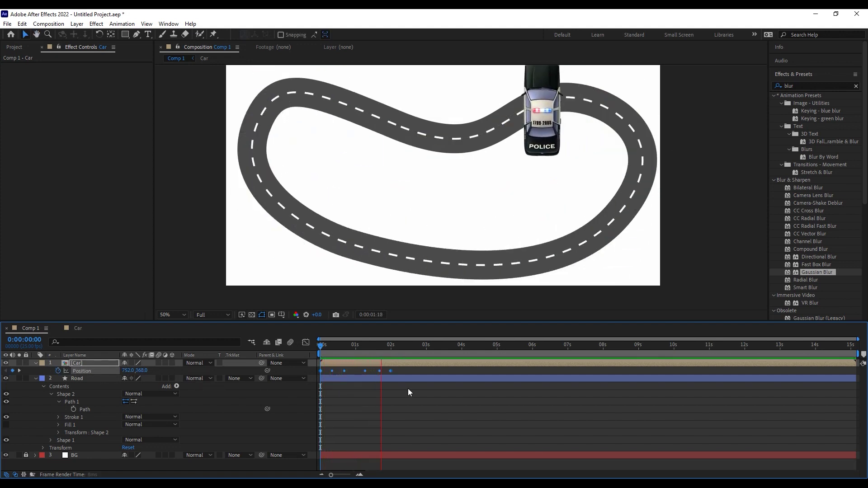
key(space)
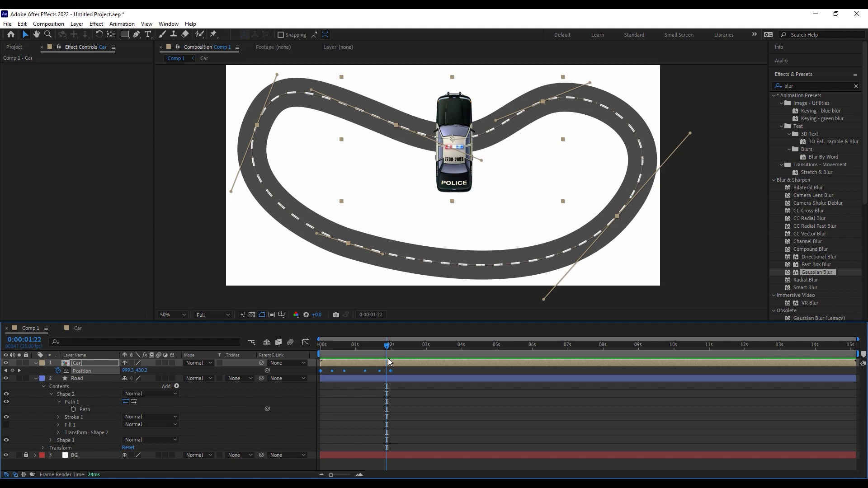
Set the Car layer's Auto-Orientation to Orient Along Path.
click(79, 365)
right_click(80, 368)
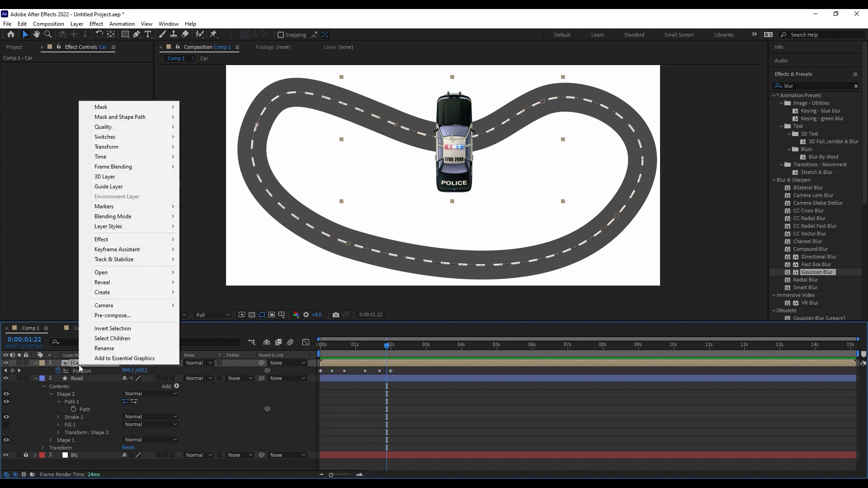
mouse_move(139, 148)
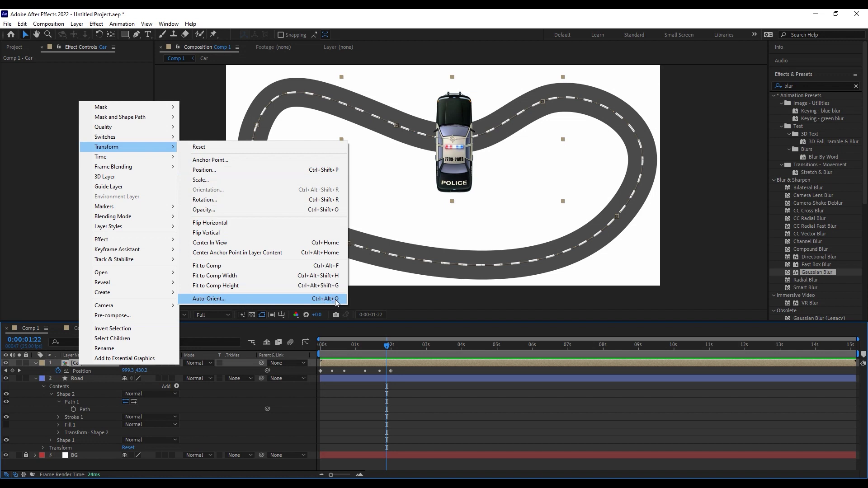
click(287, 299)
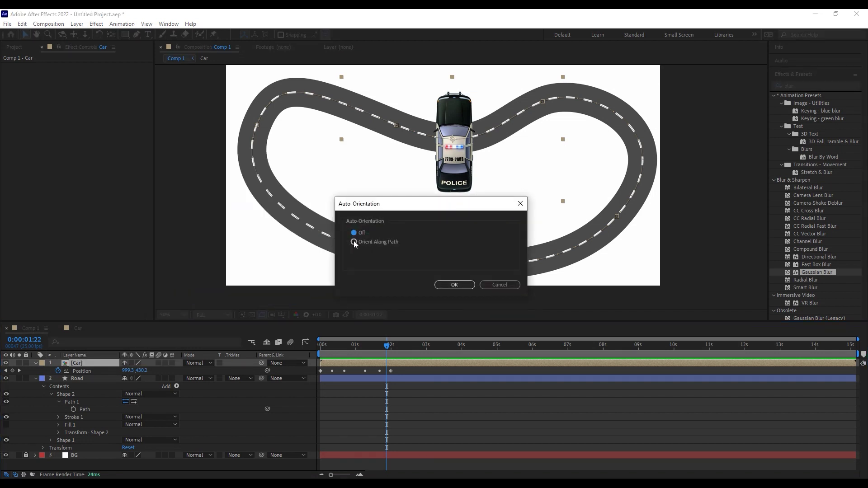
click(354, 243)
click(460, 286)
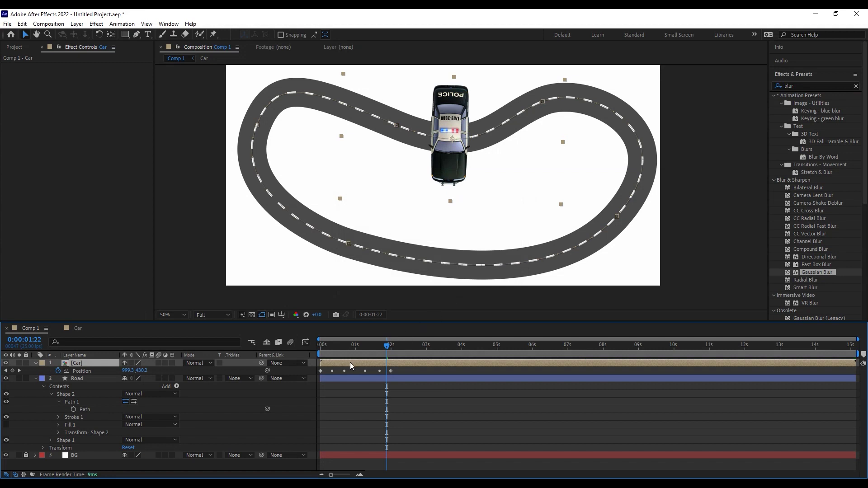
Set the Car layer's rotation to 91° and preview its travel along the road from the start.
key(r)
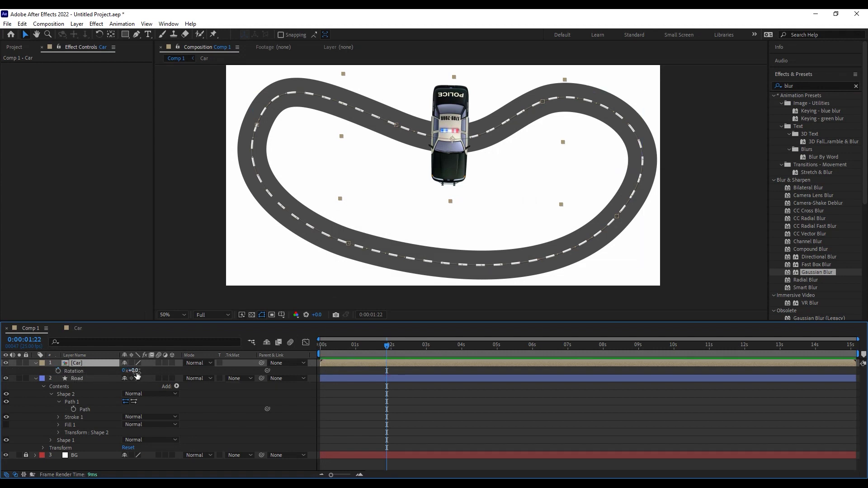
drag(135, 371, 178, 371)
key(space)
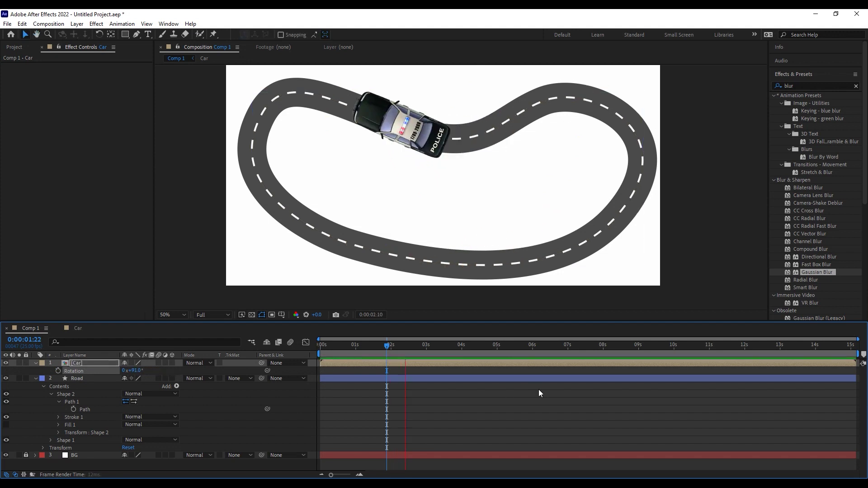
click(323, 346)
key(space)
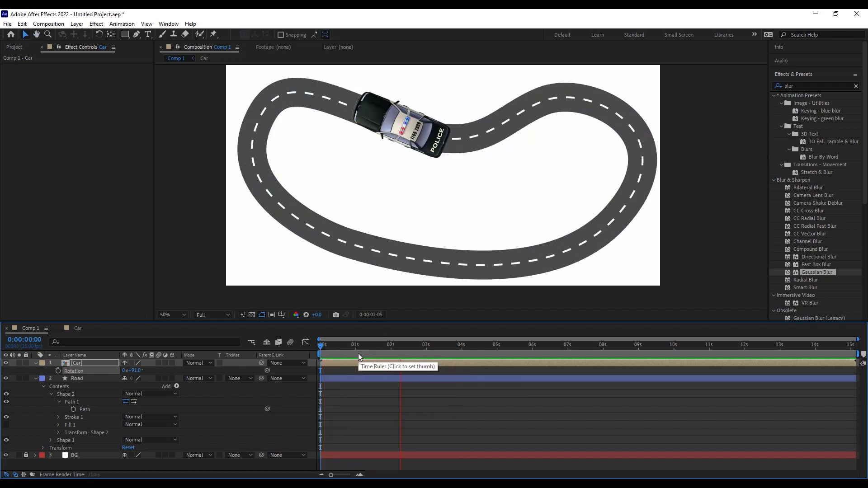
key(space)
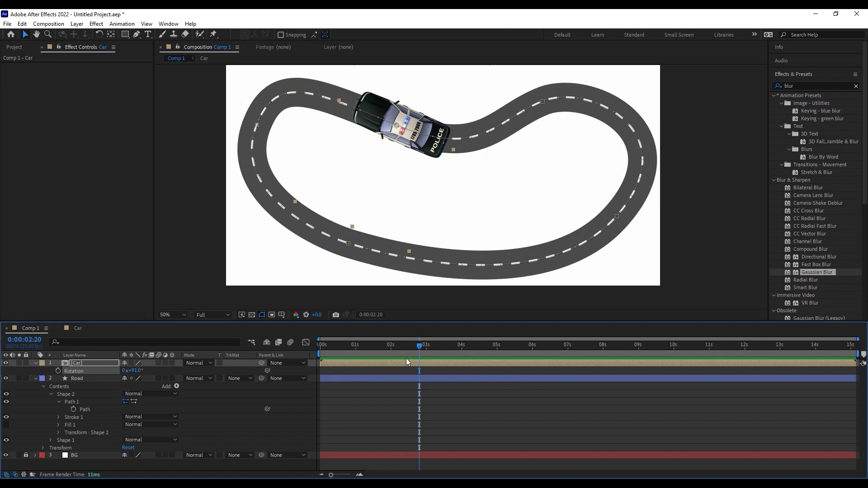
Scale the Car layer to 21% and nudge its lower-left, right, upper-right and left motion path points off the road's centre line.
key(s)
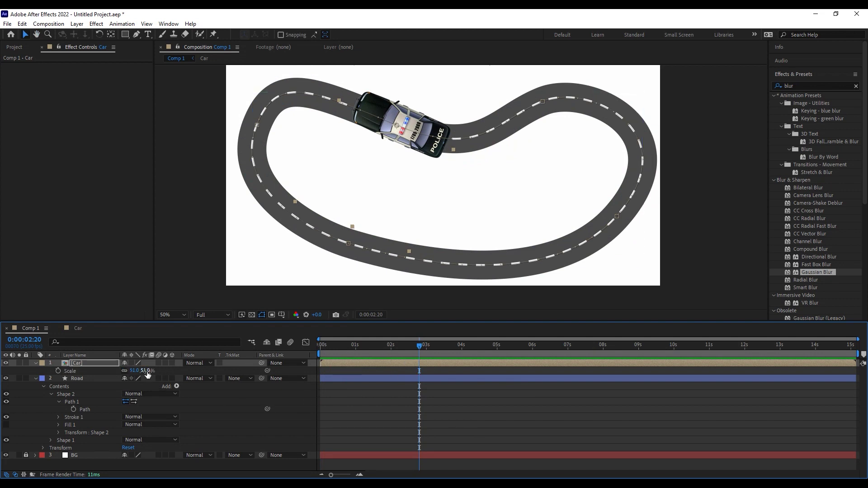
drag(145, 371, 132, 372)
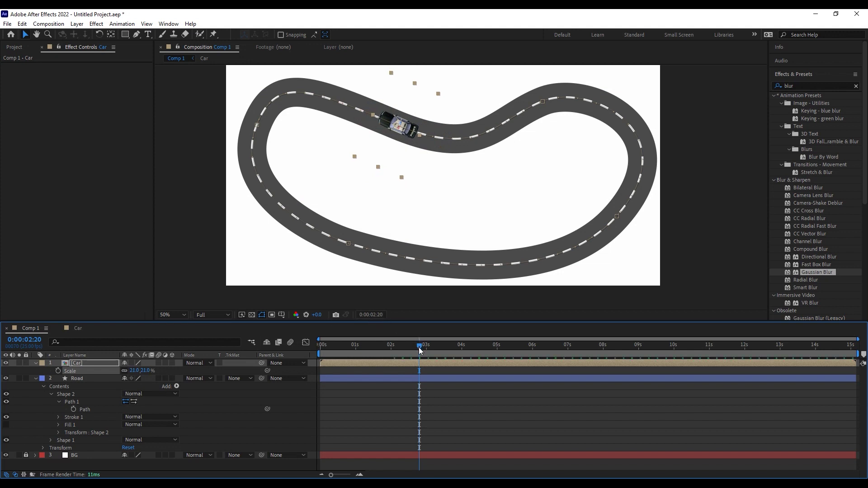
click(347, 245)
drag(346, 247, 344, 253)
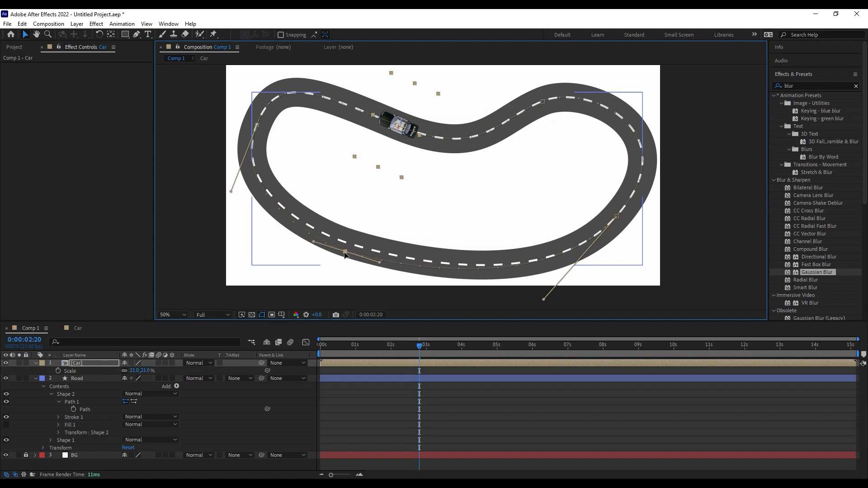
drag(623, 219, 619, 216)
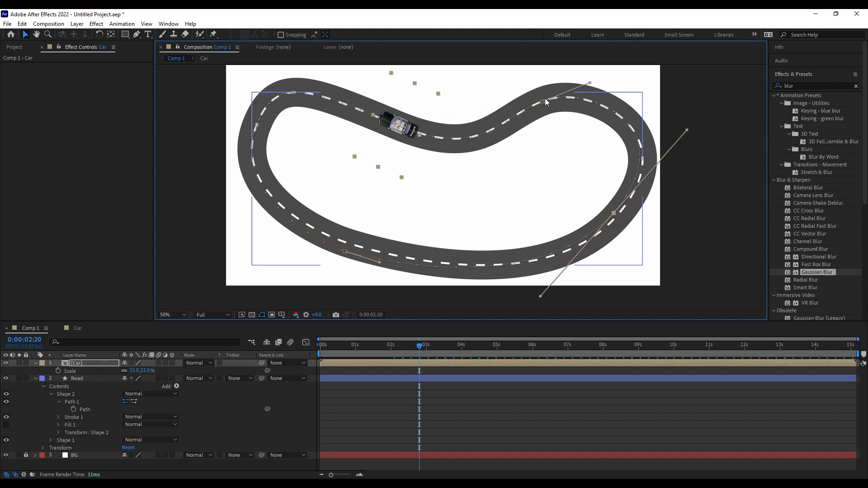
drag(543, 100, 545, 96)
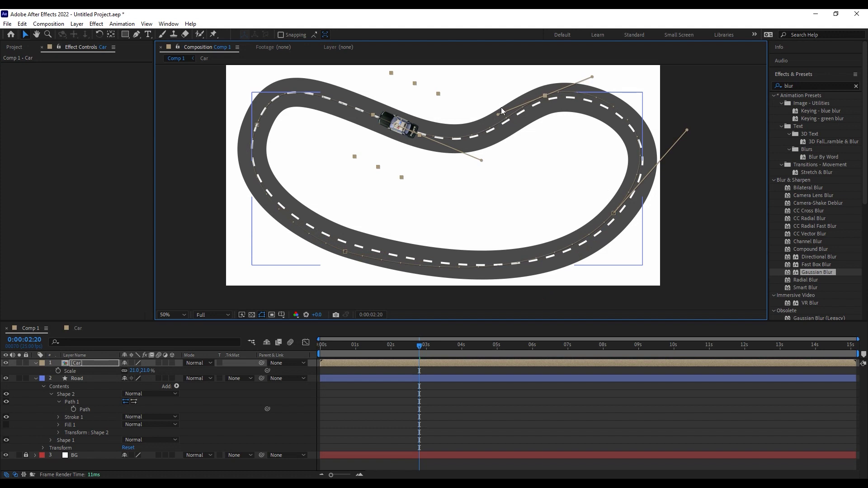
drag(257, 126, 251, 125)
Play the composition from the start and scrub to 0:00:00:16 to check the car's placement on the road.
key(space)
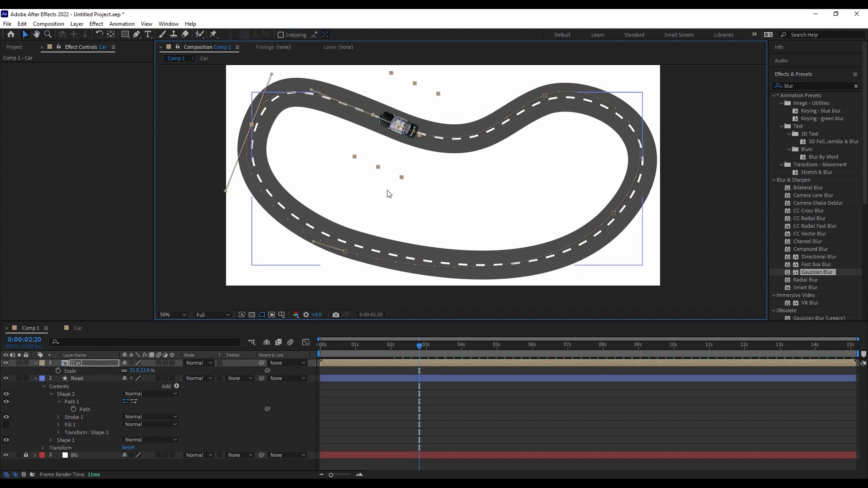
click(323, 346)
key(space)
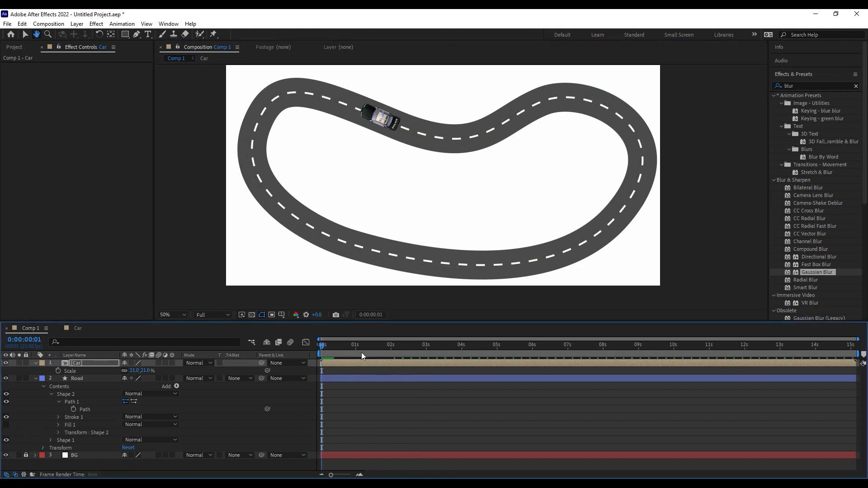
click(347, 349)
drag(348, 352, 342, 352)
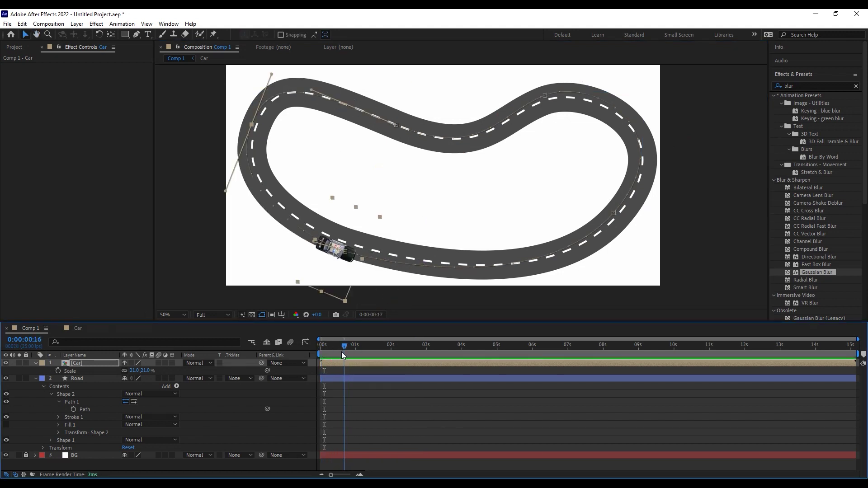
Nudge the lower-left motion path point slightly up toward the centre line and replay the animation from 0:00:00:00.
click(345, 251)
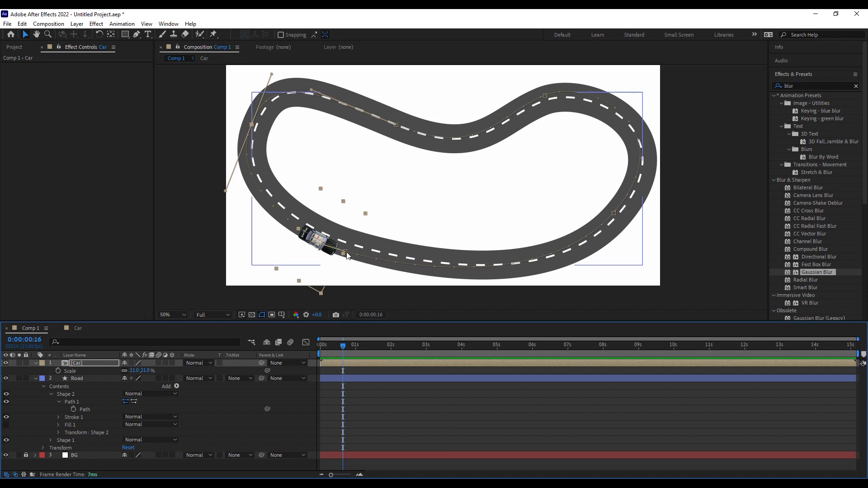
drag(346, 248, 347, 247)
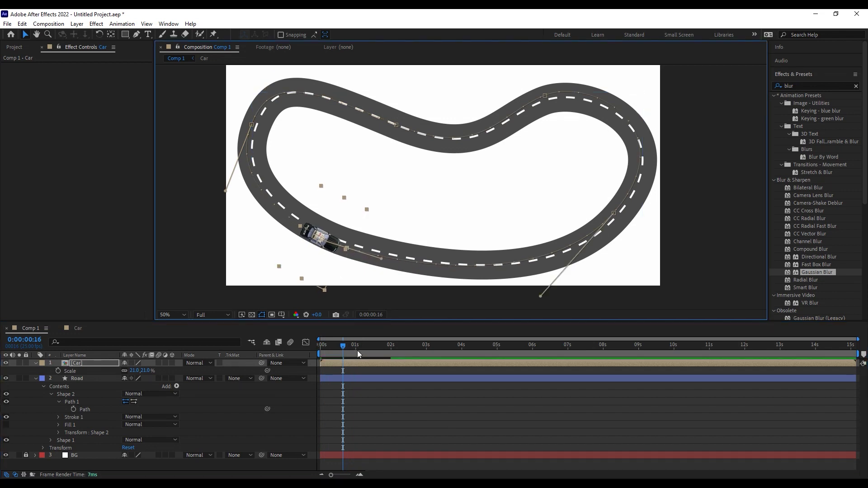
drag(328, 347, 319, 350)
key(space)
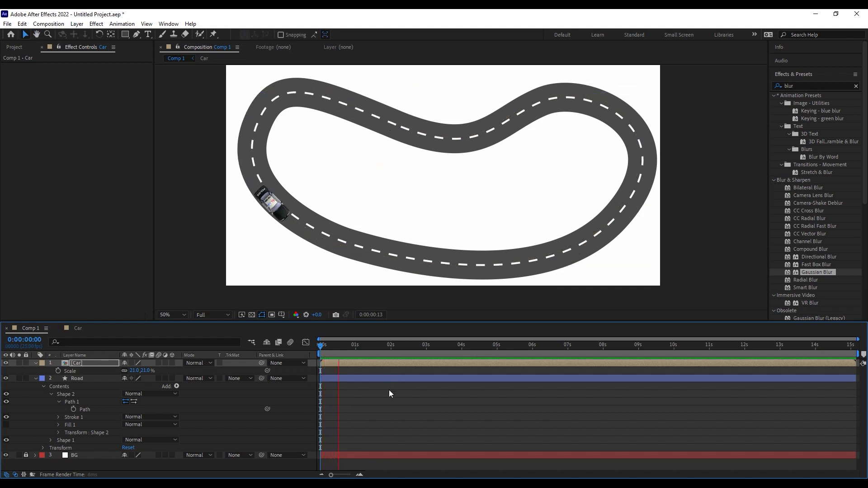
key(space)
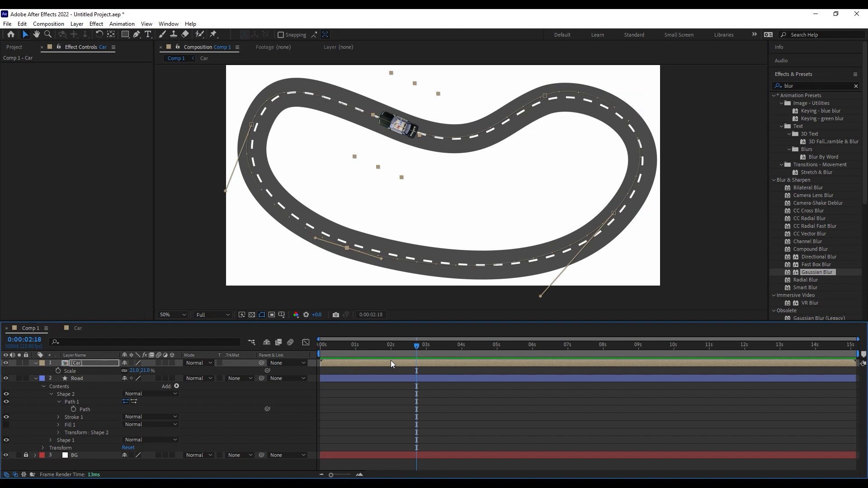
Move the Car layer's last Position keyframe to about 6 seconds and preview the drive from the start.
key(p)
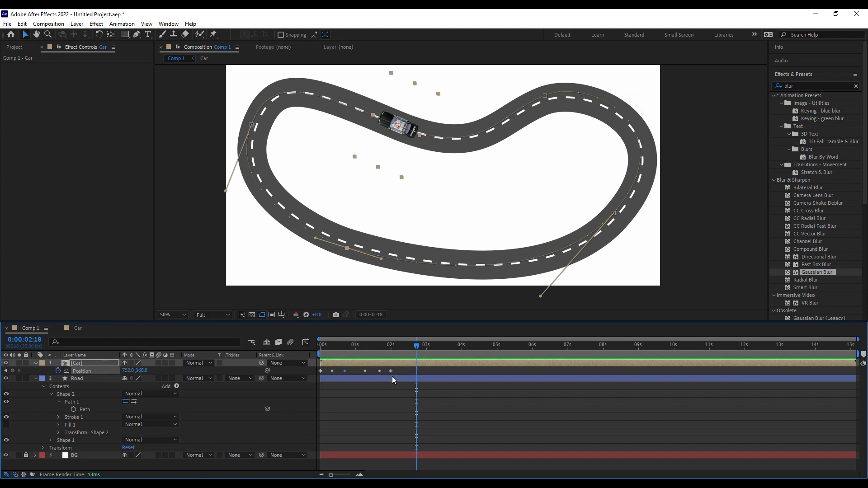
click(396, 371)
click(390, 371)
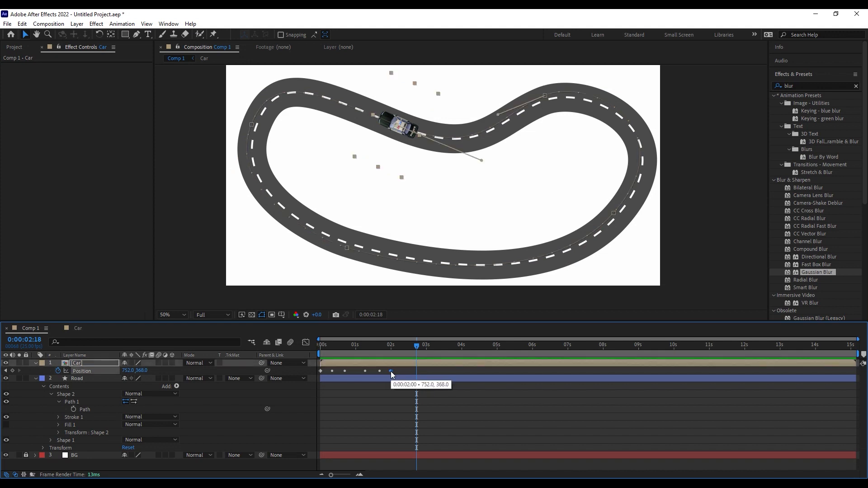
drag(392, 370, 534, 370)
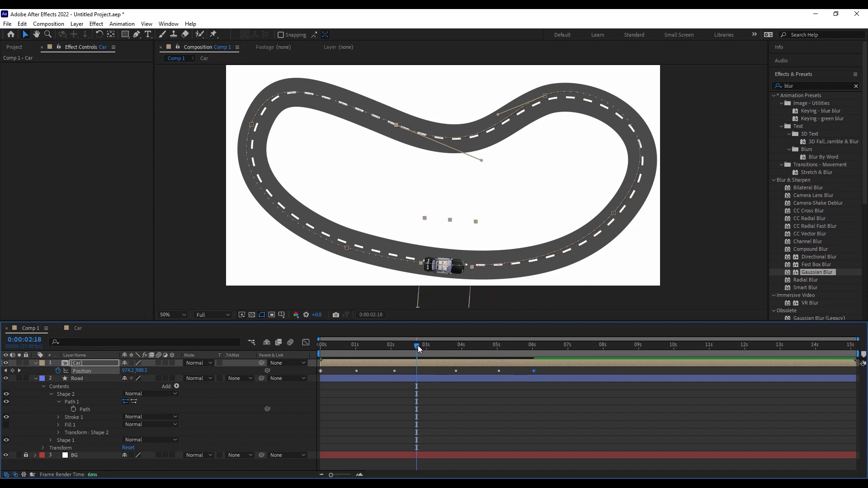
drag(417, 345, 310, 354)
key(space)
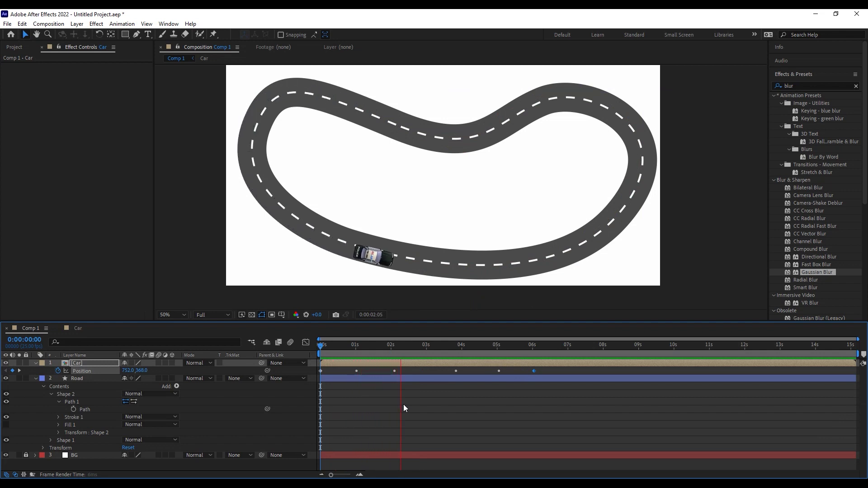
key(space)
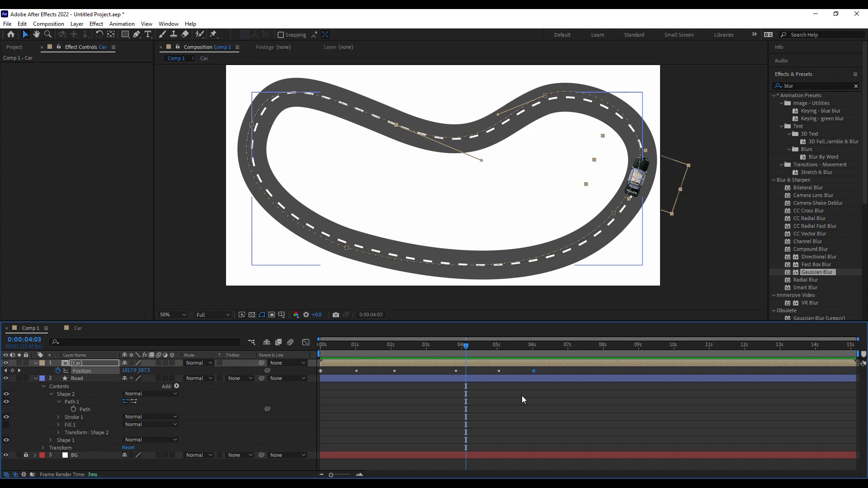
Stretch the Car's Position animation so its last keyframe sits at about 15 seconds, and preview it from the start.
drag(534, 371, 850, 370)
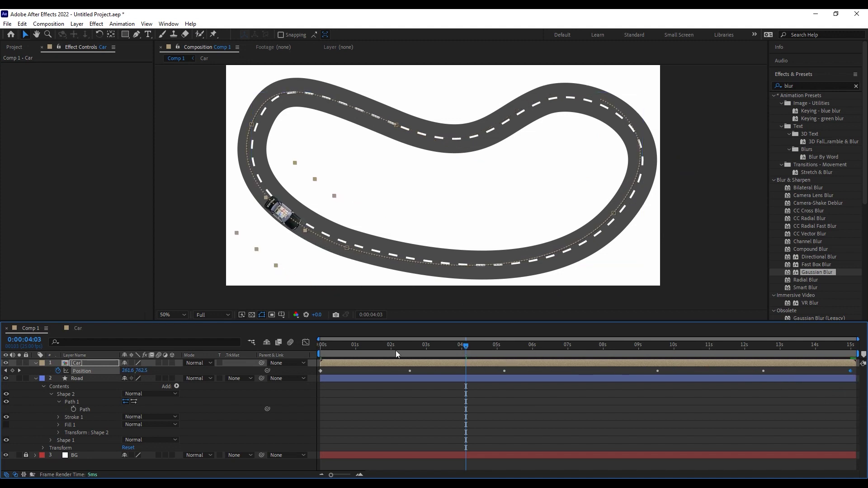
drag(393, 348, 288, 356)
key(space)
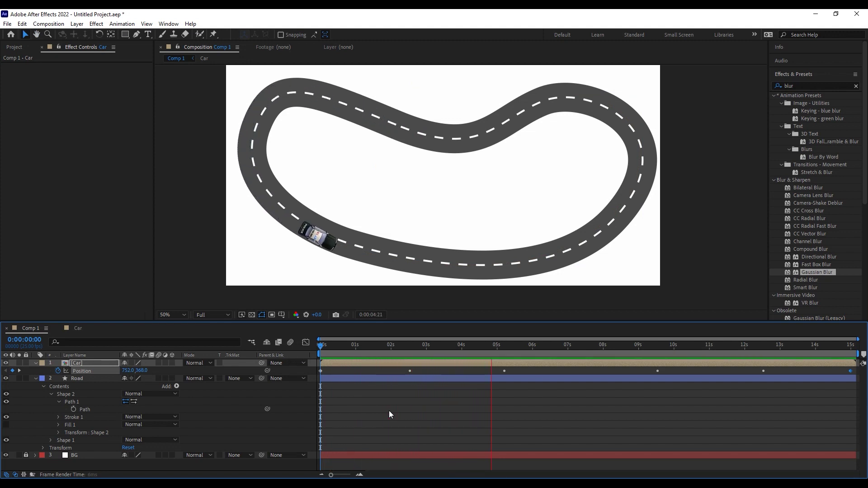
key(space)
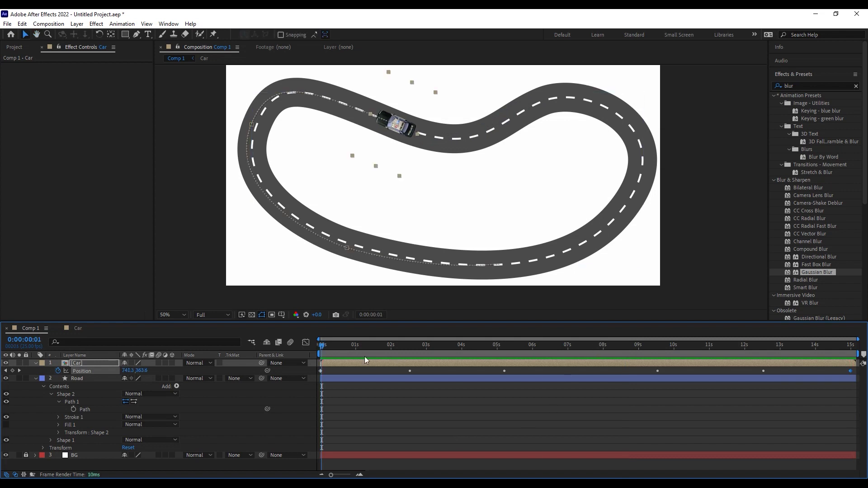
Search the effects for "drop" and apply Drop Shadow to the Car layer.
scroll(380, 129, up, 4)
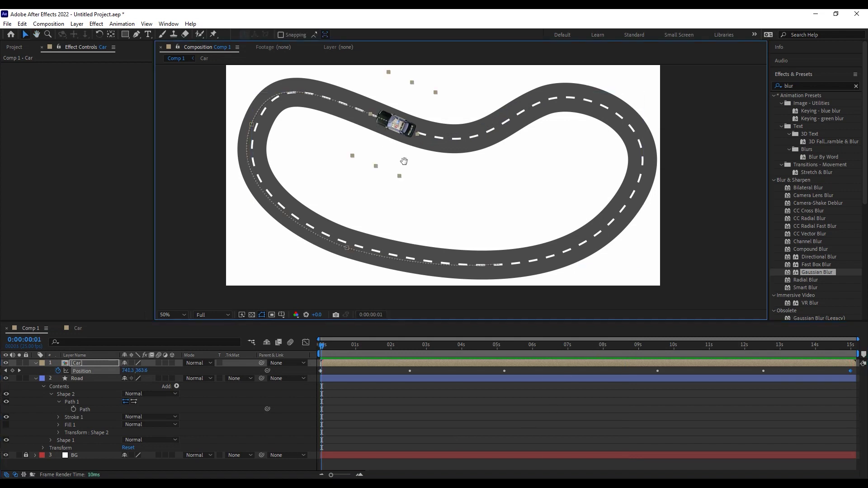
drag(366, 138, 419, 196)
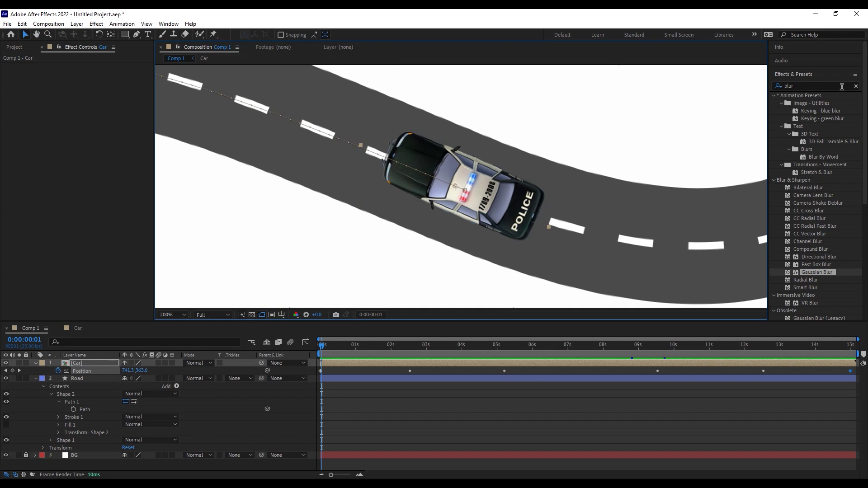
click(856, 86)
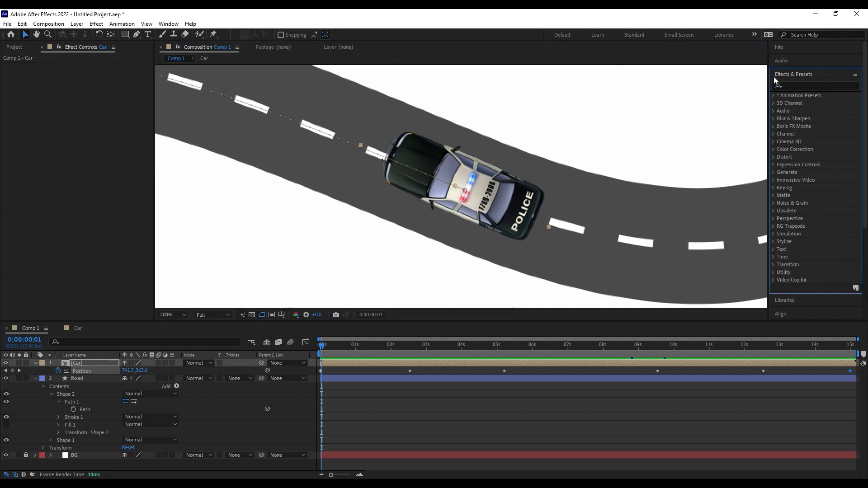
click(791, 85)
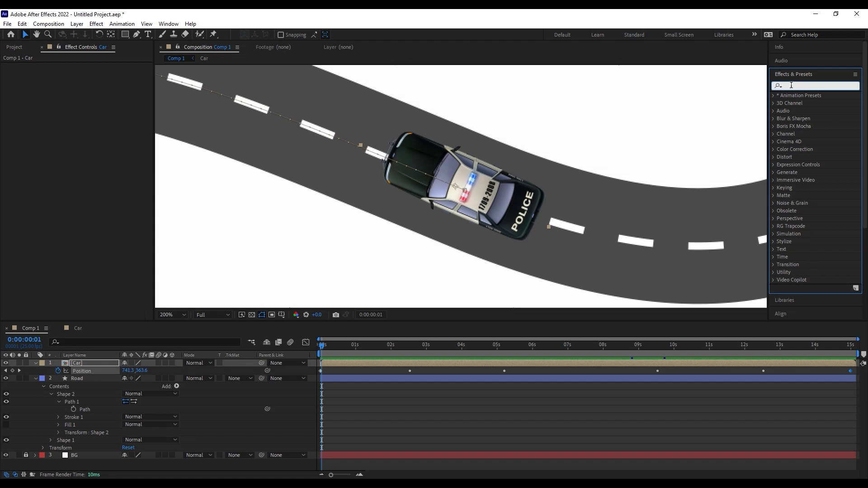
text(drop)
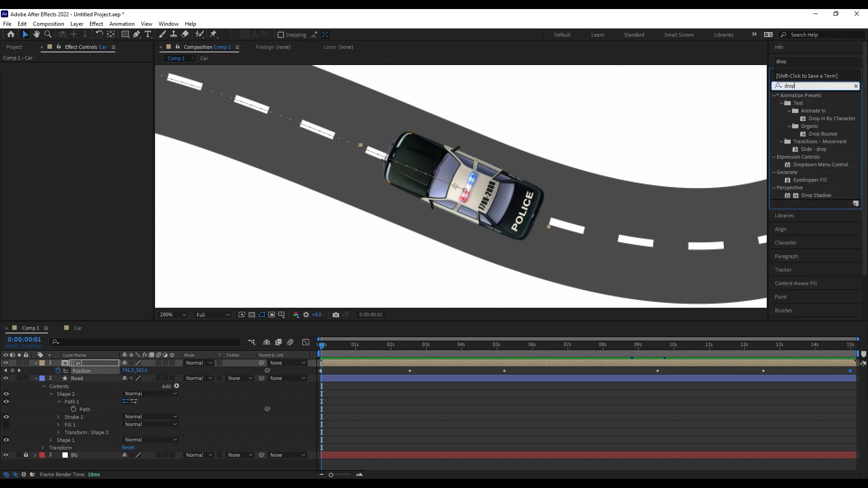
click(806, 194)
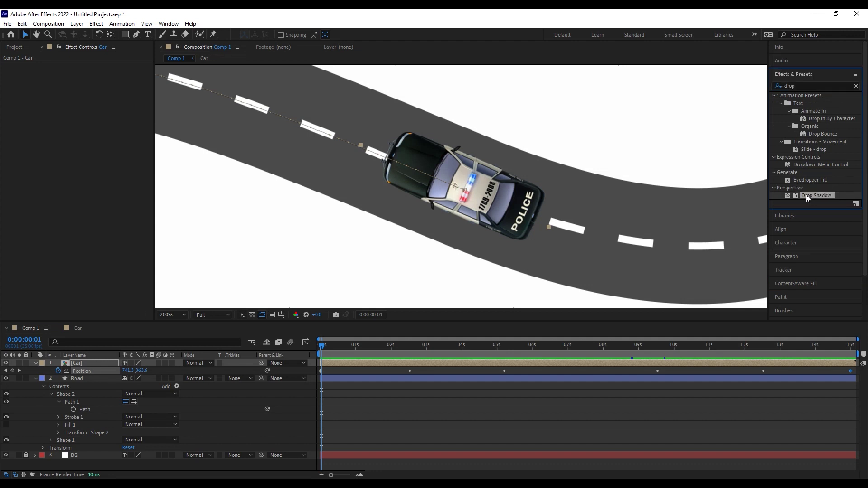
drag(810, 194, 478, 364)
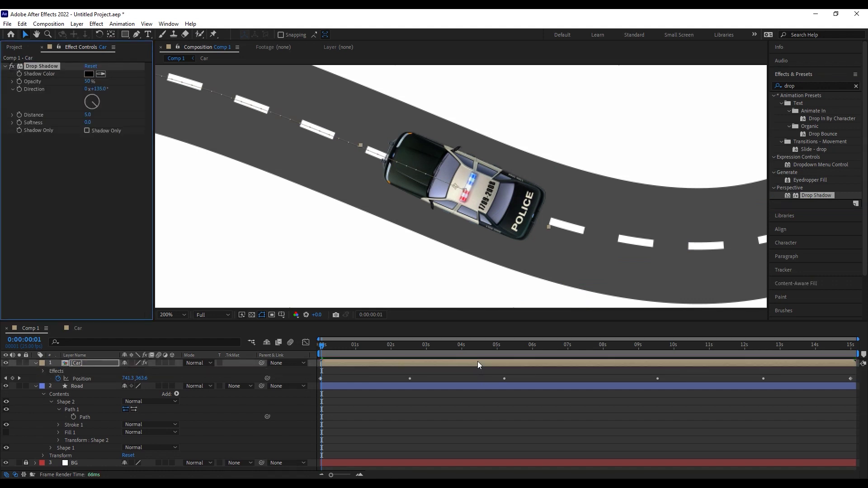
key(ctrl+z)
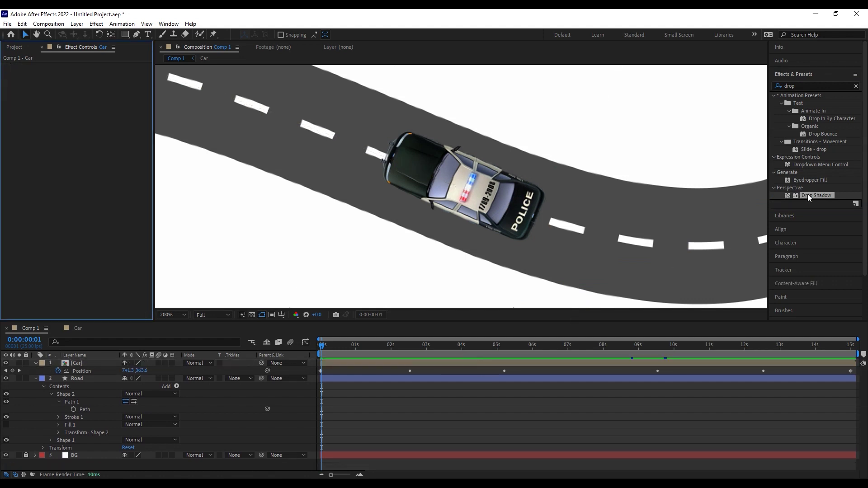
click(811, 196)
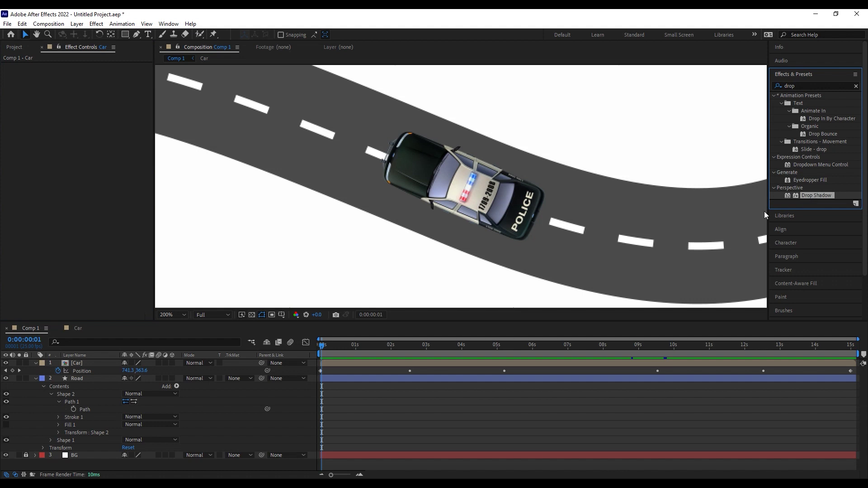
click(556, 363)
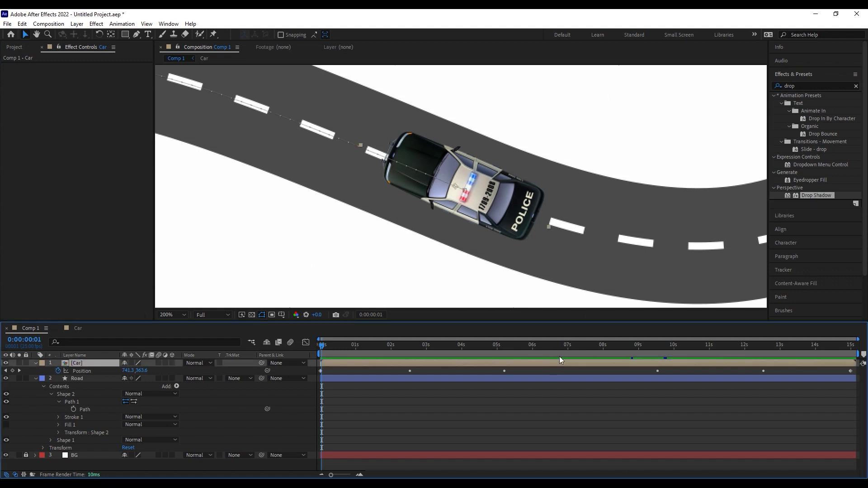
double_click(812, 195)
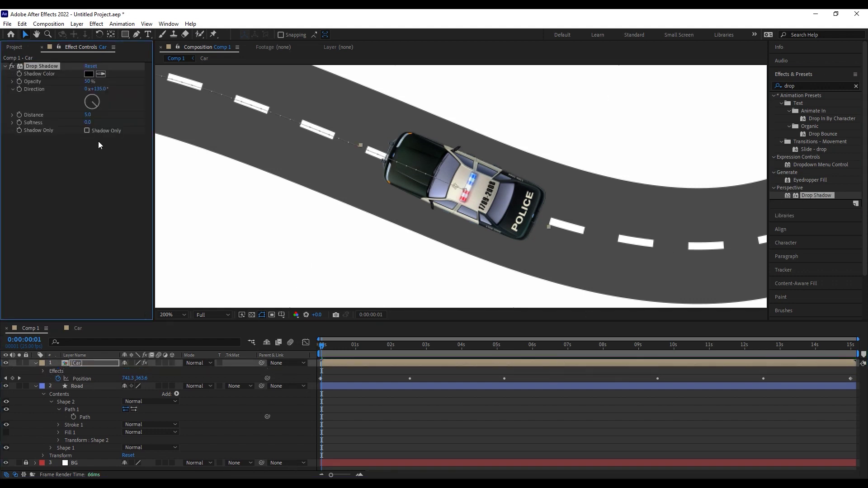
Set the car's Drop Shadow to distance 122, softness 121 and direction 105°.
drag(88, 115, 140, 126)
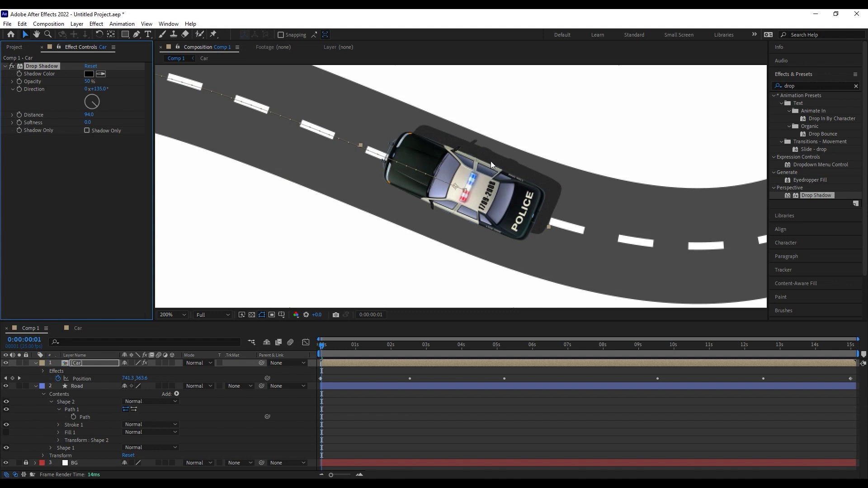
scroll(492, 165, down, 2)
drag(460, 251, 436, 188)
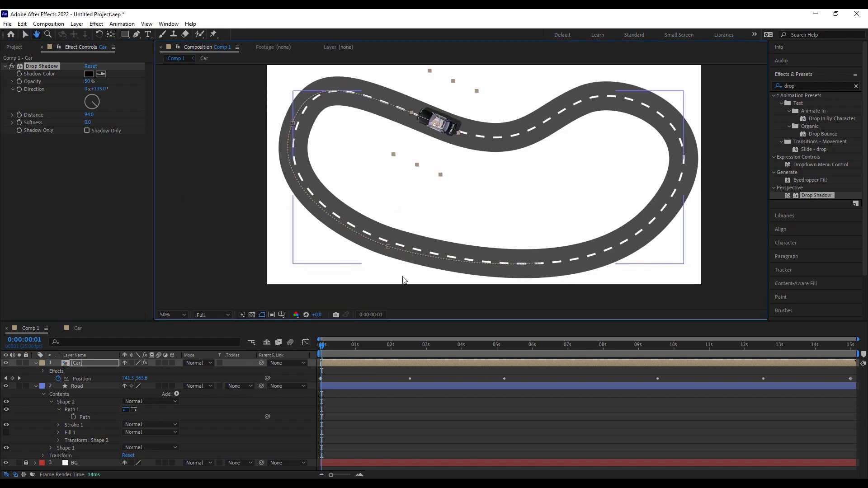
key(v)
key(period)
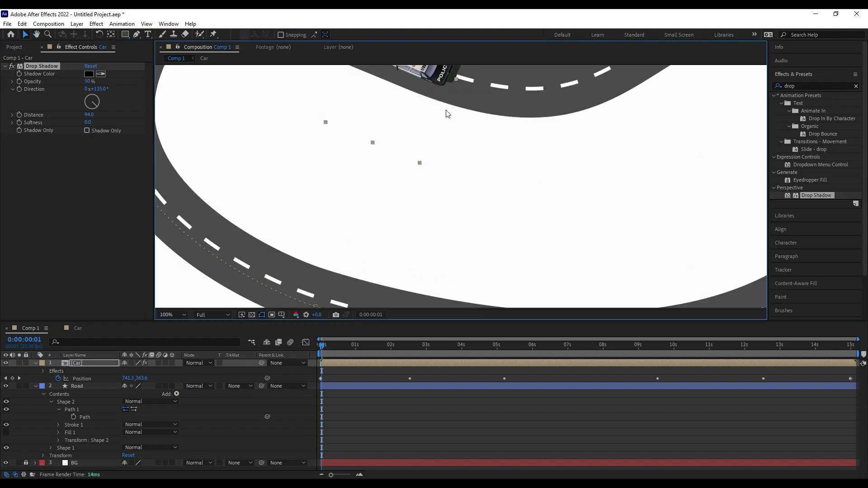
drag(446, 111, 457, 246)
scroll(432, 184, up, 1)
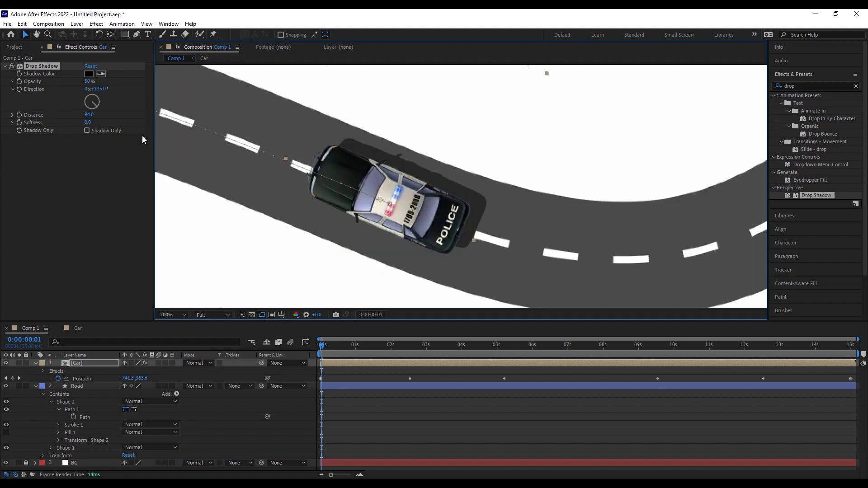
drag(91, 115, 134, 142)
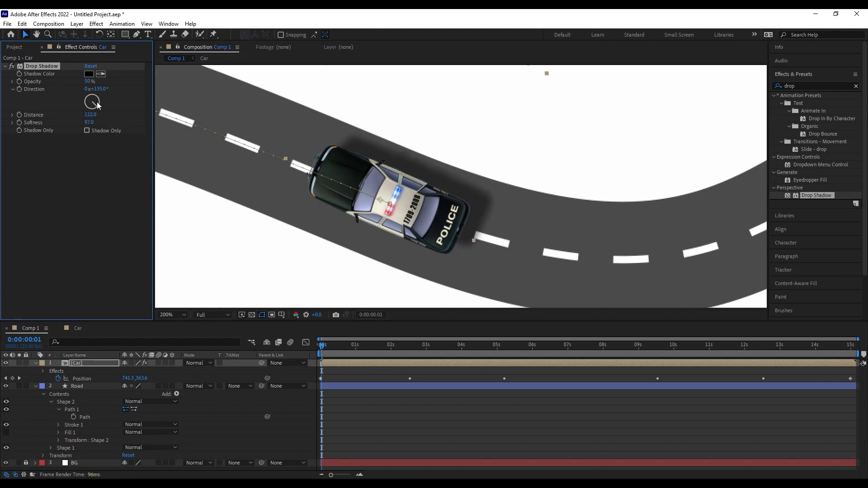
drag(97, 106, 100, 122)
Duplicate the Drop Shadow, disable the original, and set the copy to 100% opacity, distance 25 and softness 63.
click(45, 92)
click(40, 67)
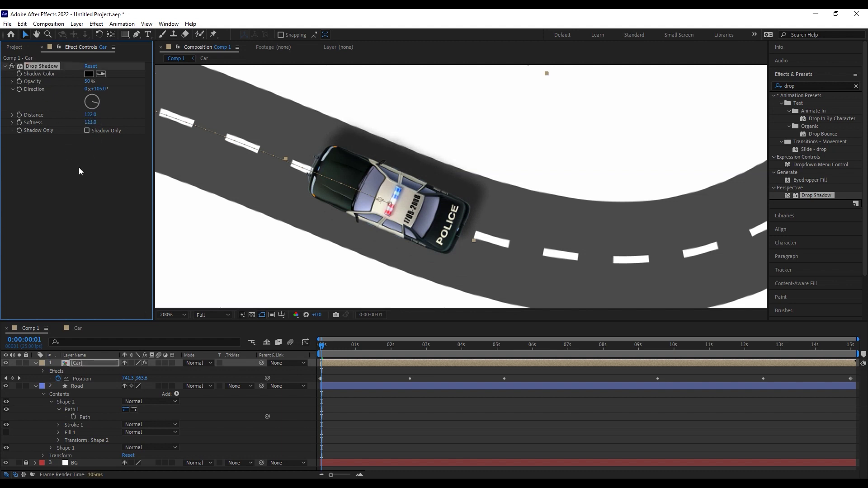
click(22, 24)
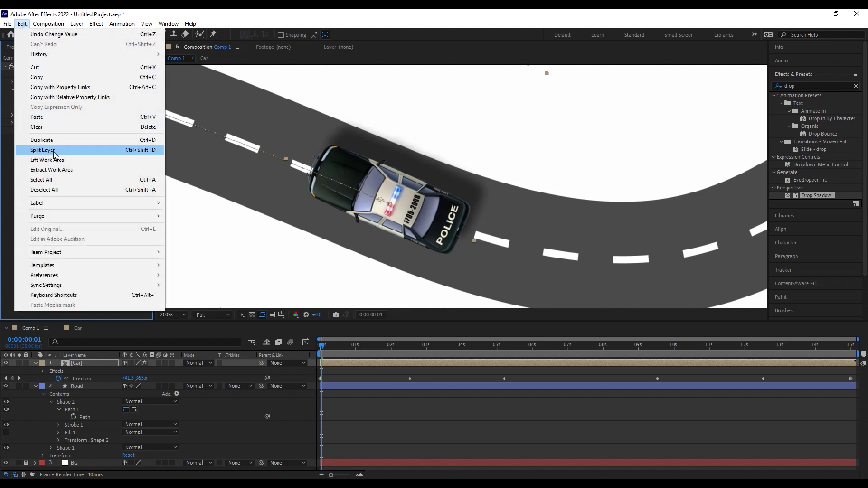
click(64, 140)
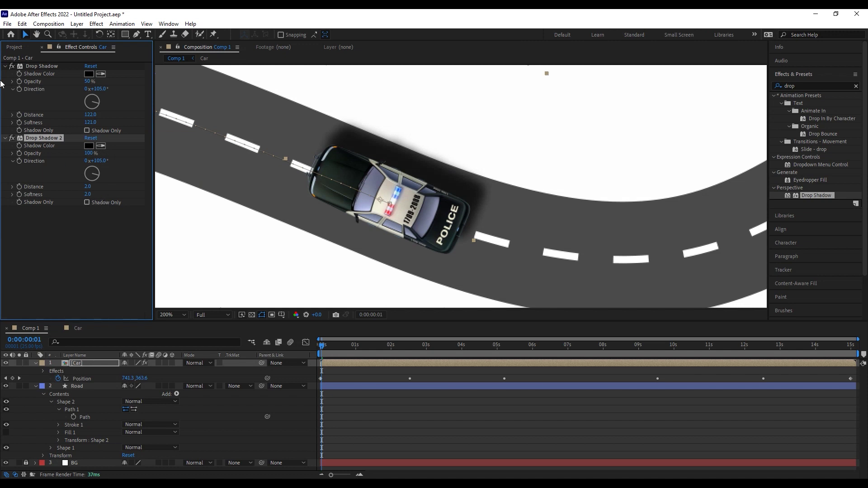
click(12, 67)
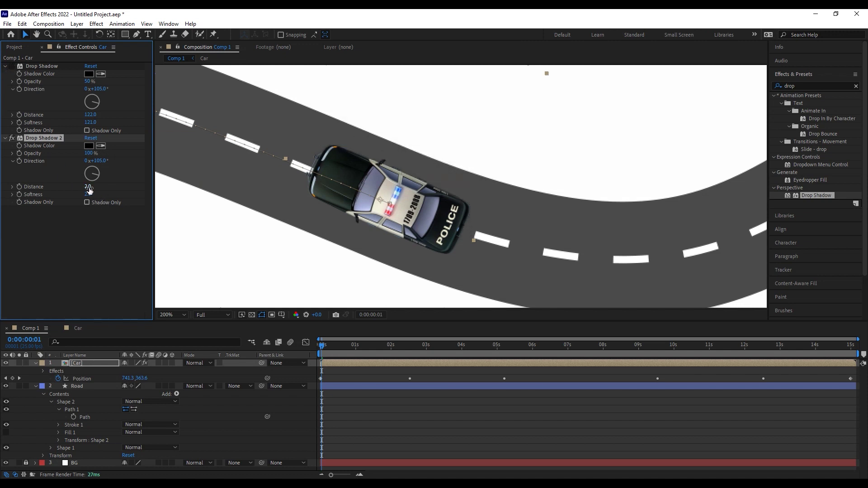
drag(89, 187, 115, 194)
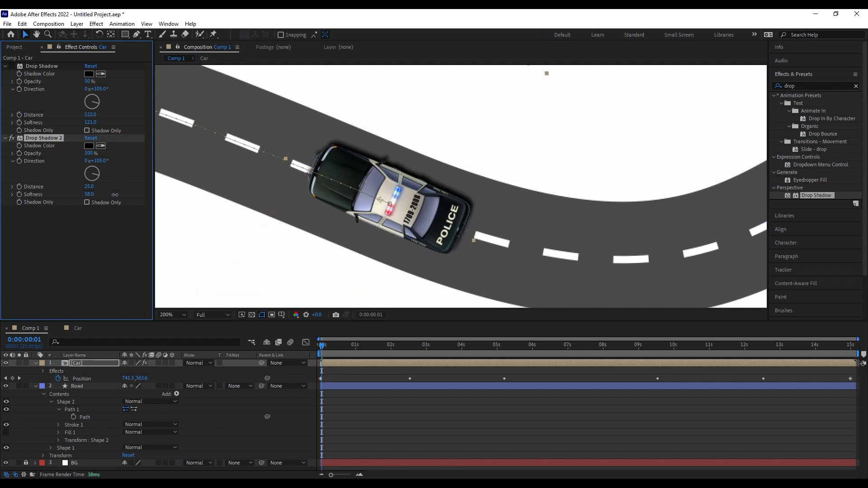
click(94, 258)
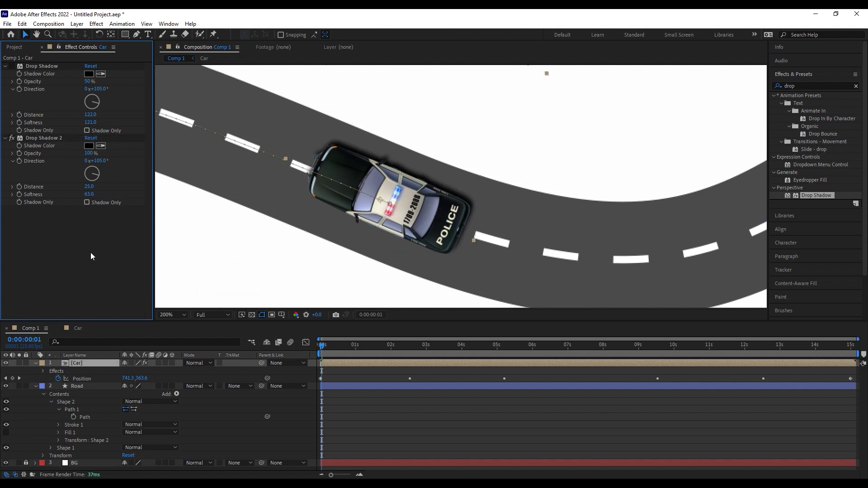
Re-enable the original Drop Shadow and set its opacity to 26%, checking the combined shadow around the car.
click(12, 66)
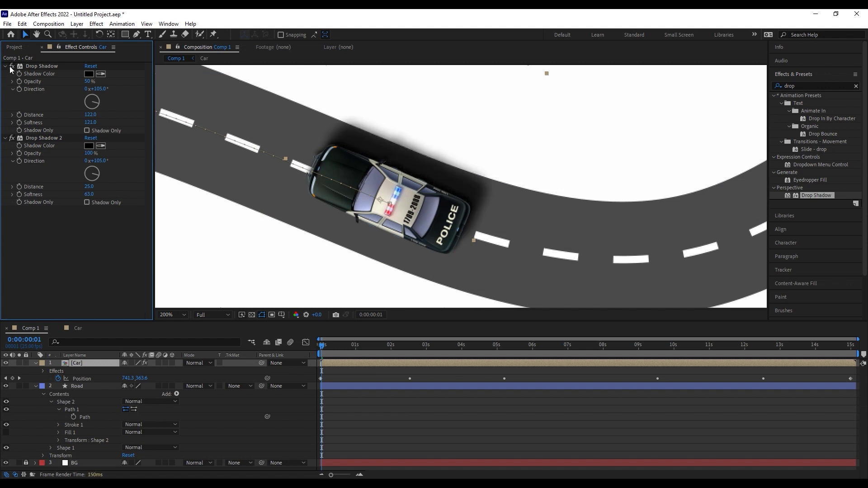
drag(88, 82, 68, 91)
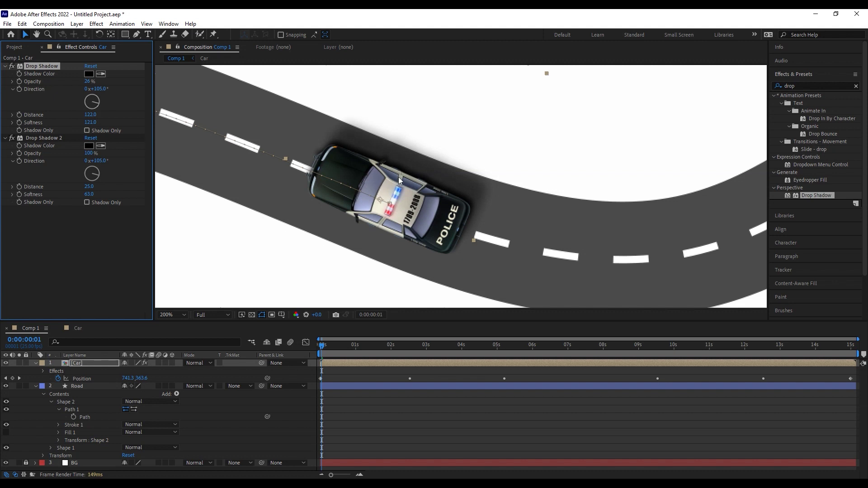
scroll(398, 177, down, 1)
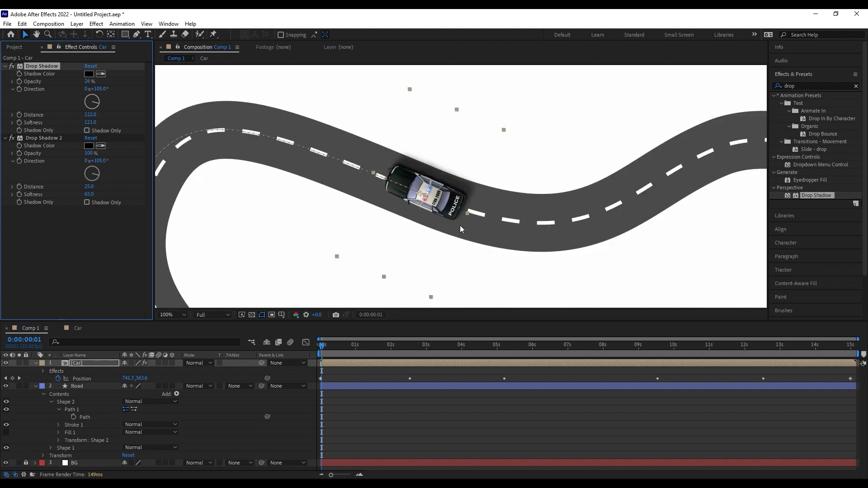
scroll(435, 194, up, 1)
scroll(435, 197, down, 1)
Scrub the composition to 0:00:03:24 to check the car's shadow as it travels along the road.
key(h)
drag(429, 230, 479, 198)
key(v)
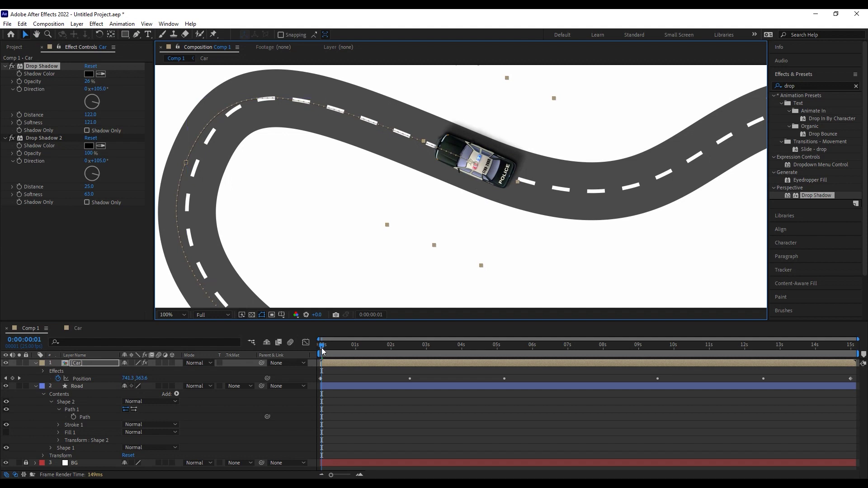
drag(322, 347, 460, 357)
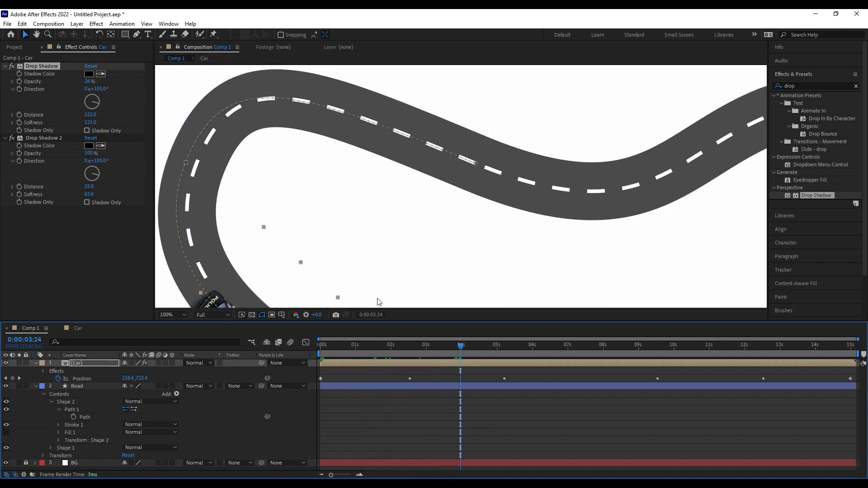
Examine the direction of the car's shadow on the bend at 0:00:03:24, both close up and in the whole frame.
key(h)
drag(300, 252, 378, 160)
key(v)
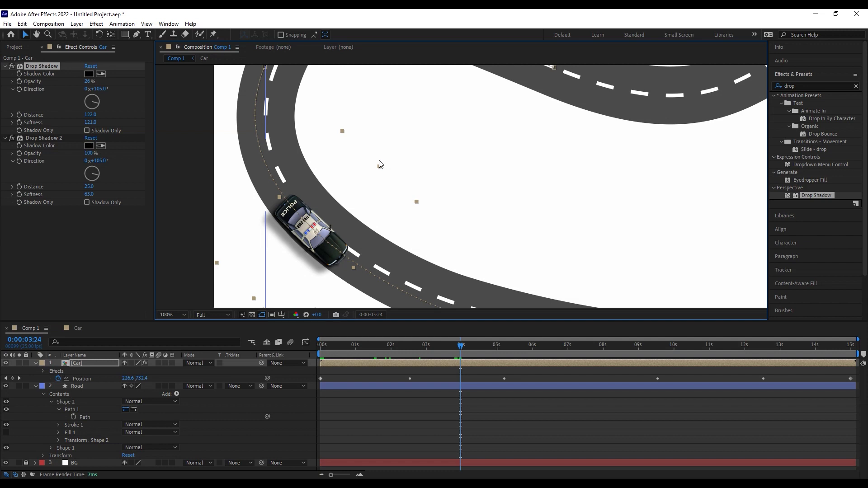
key(h)
drag(338, 215, 365, 202)
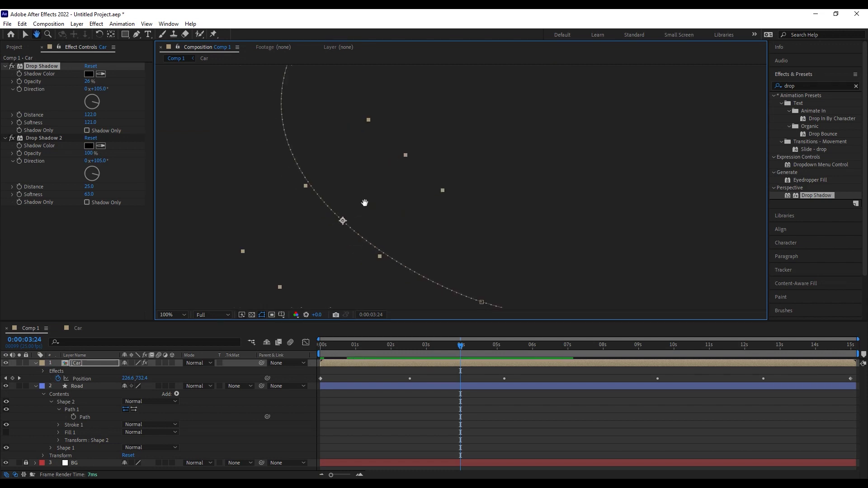
key(v)
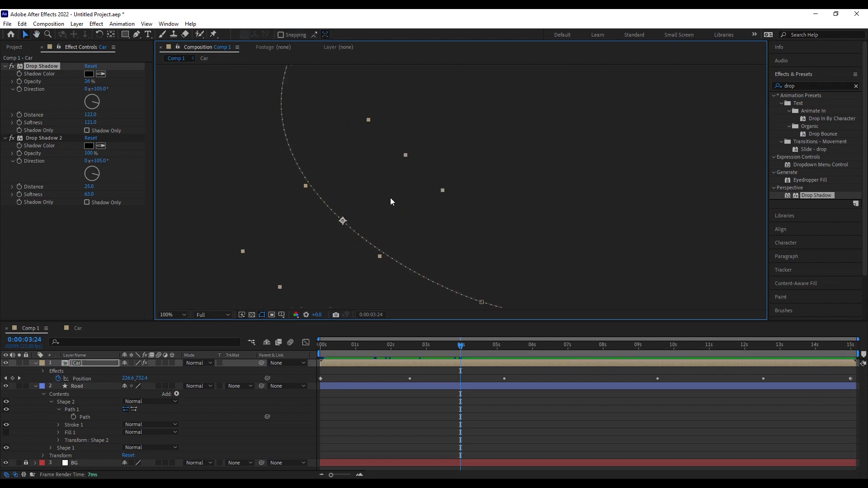
scroll(390, 198, down, 2)
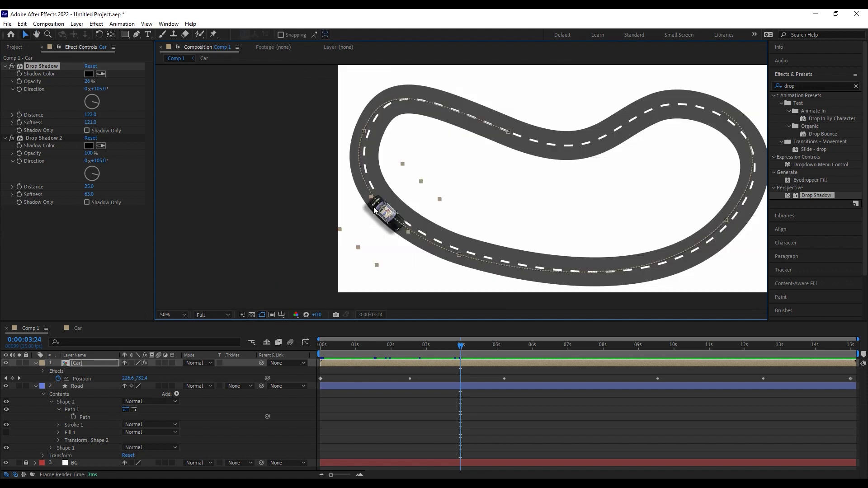
scroll(389, 217, up, 2)
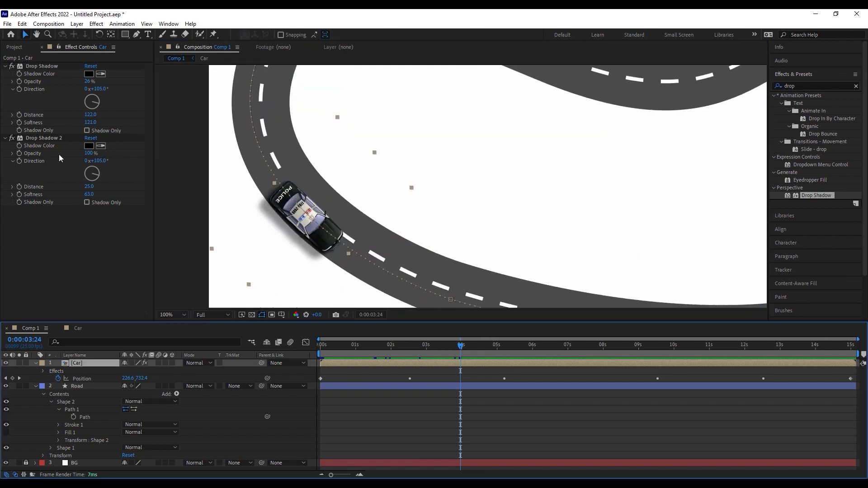
Cut both Drop Shadow effects from the Car layer.
click(41, 139)
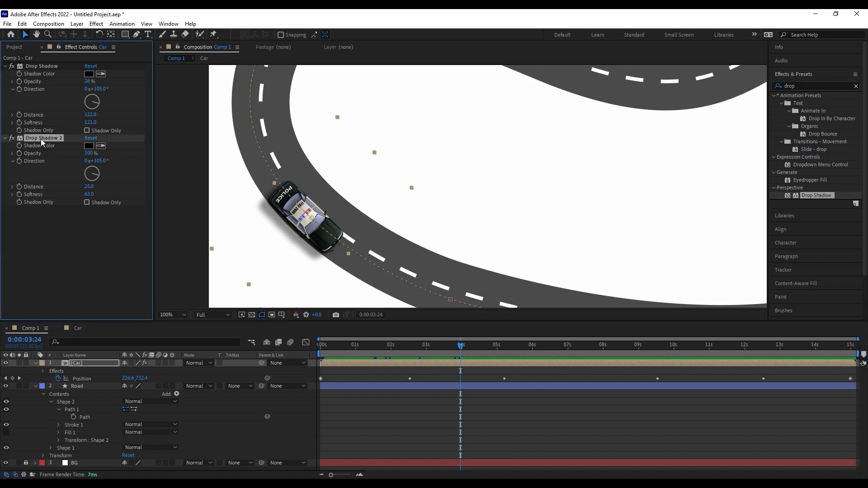
ctrl+click(37, 66)
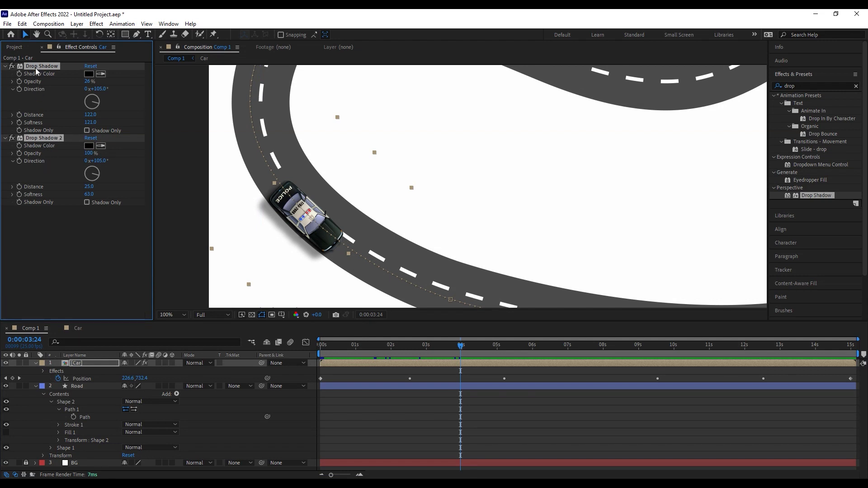
click(22, 23)
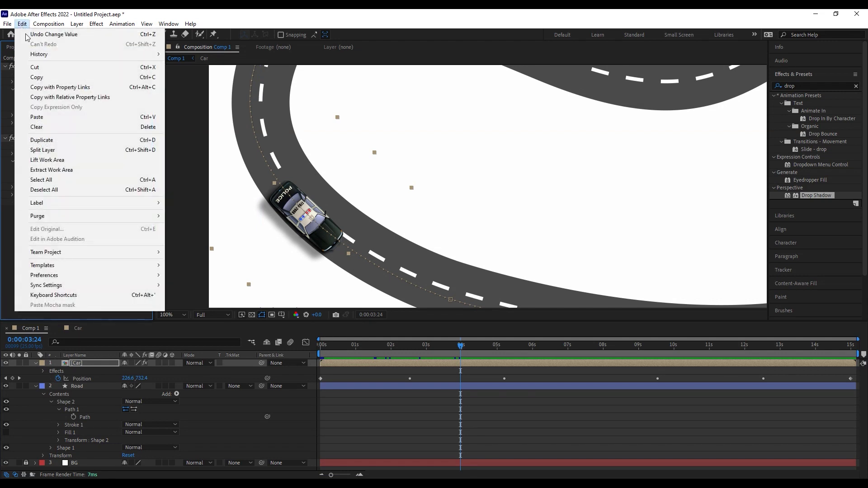
click(92, 68)
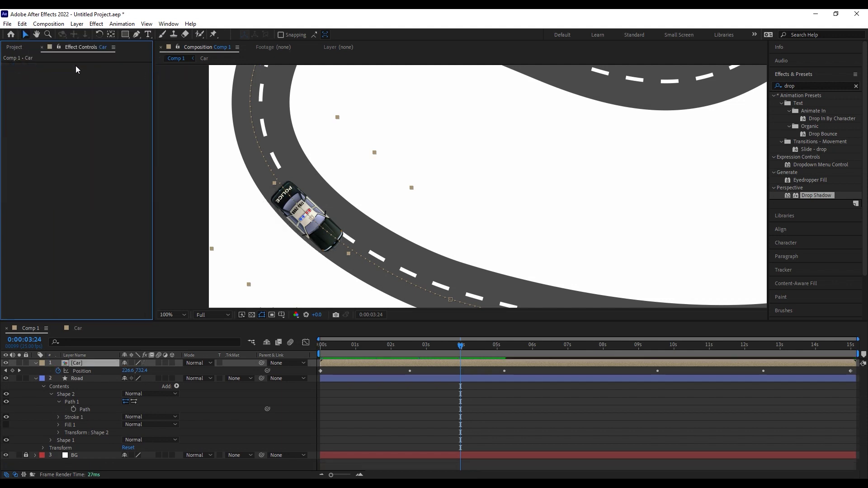
Pre-compose the Car layer as "Car_Shadow", moving all attributes into the new composition.
right_click(97, 362)
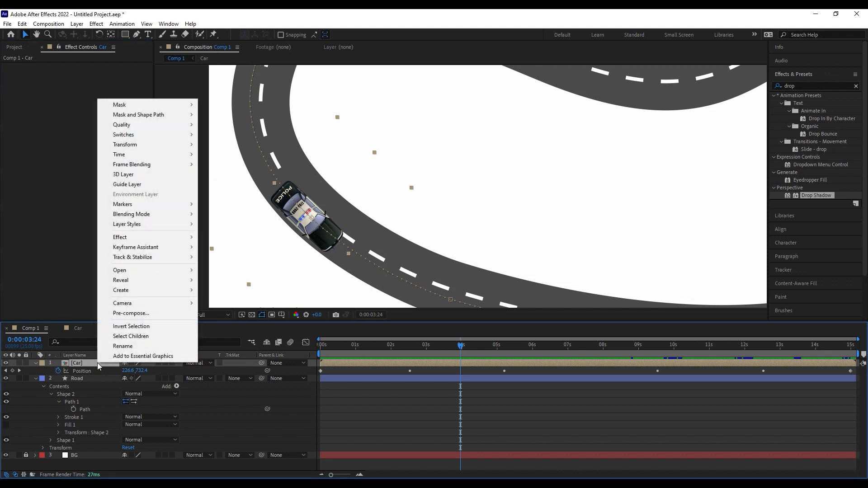
click(143, 315)
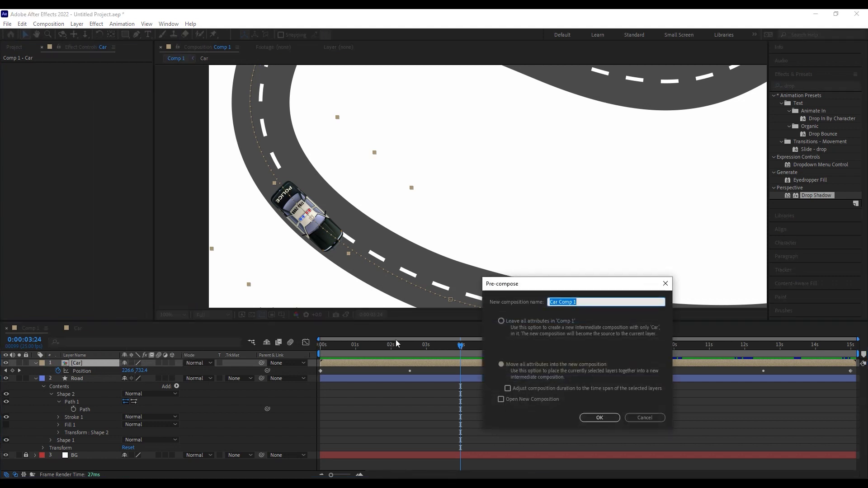
click(586, 301)
drag(585, 302, 539, 303)
text(Car_Shadow)
click(609, 417)
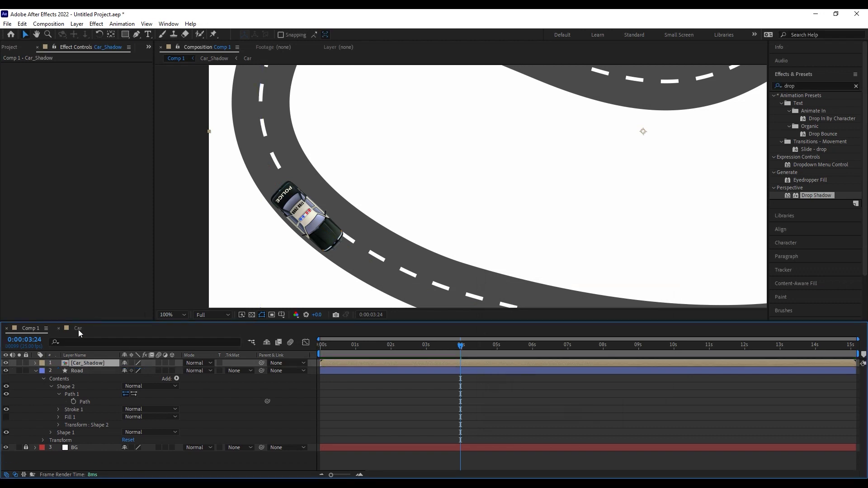
Paste the two cut Drop Shadow effects onto the Car_Shadow layer.
click(11, 47)
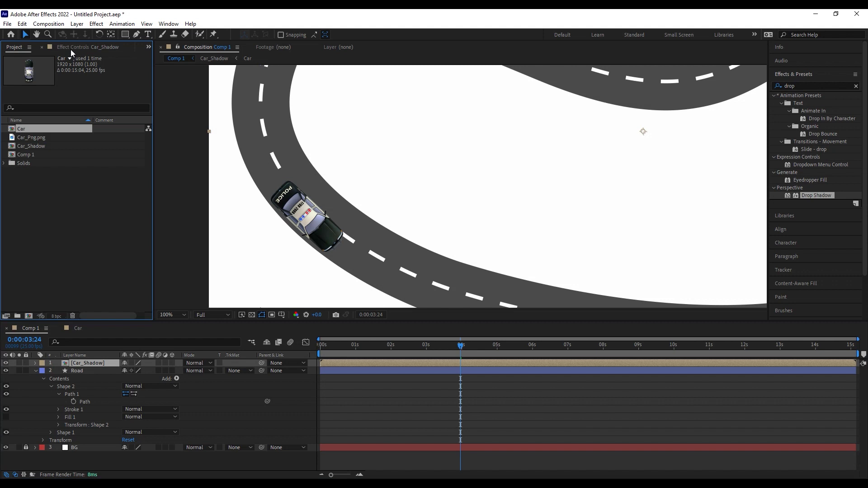
click(70, 48)
click(22, 24)
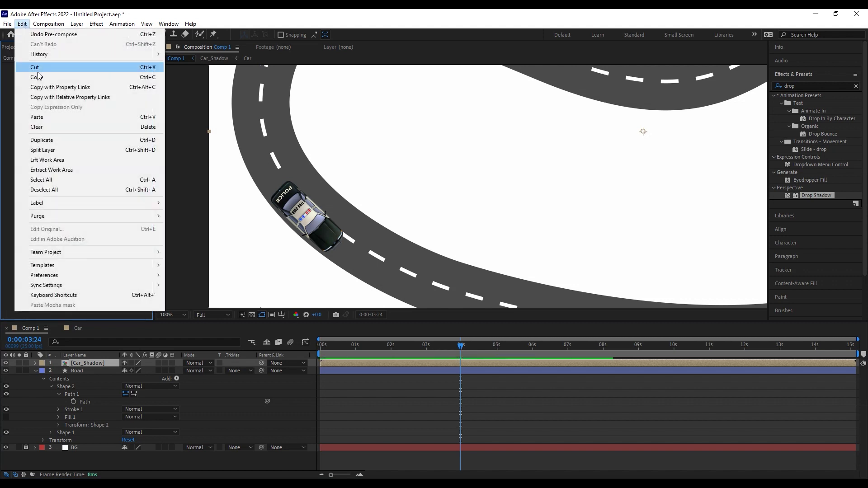
click(64, 117)
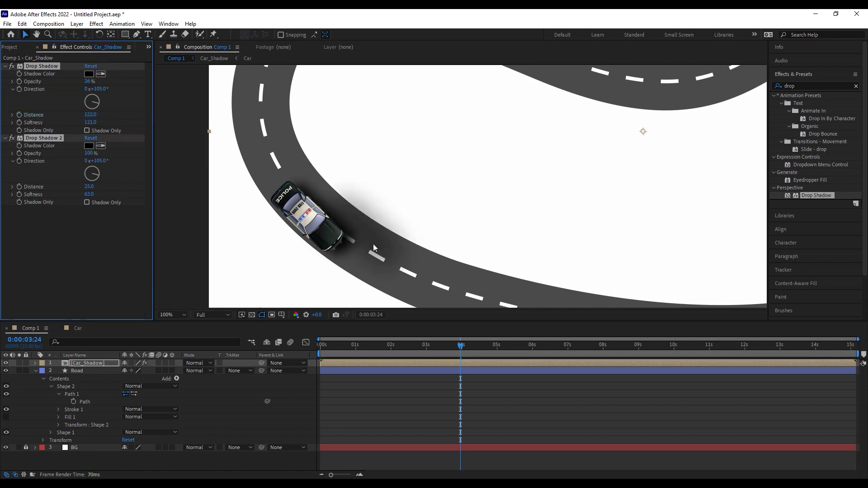
Scrub back to 0:00:00:18 to check the pasted shadows around the car on the upper stretch of road.
scroll(386, 200, down, 2)
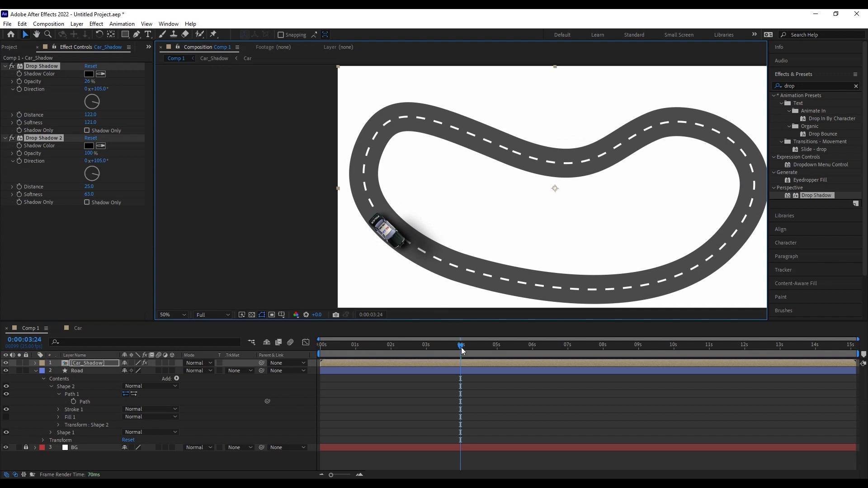
drag(464, 351, 347, 373)
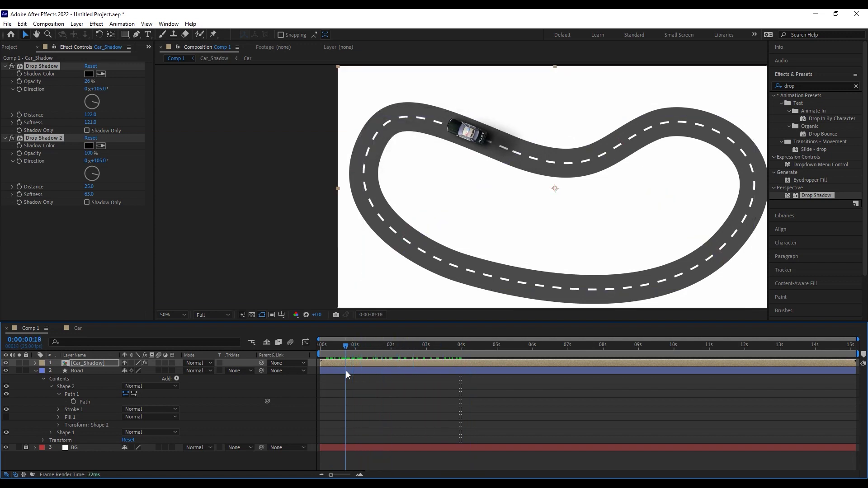
scroll(474, 136, up, 2)
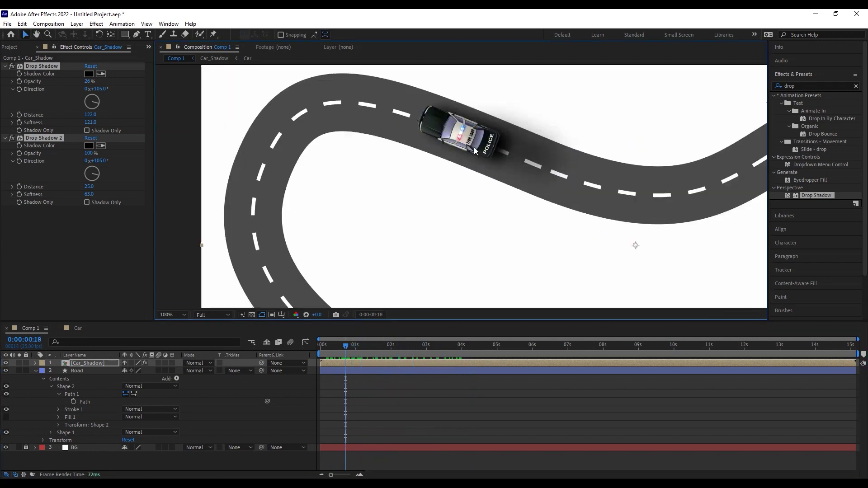
drag(440, 131, 415, 172)
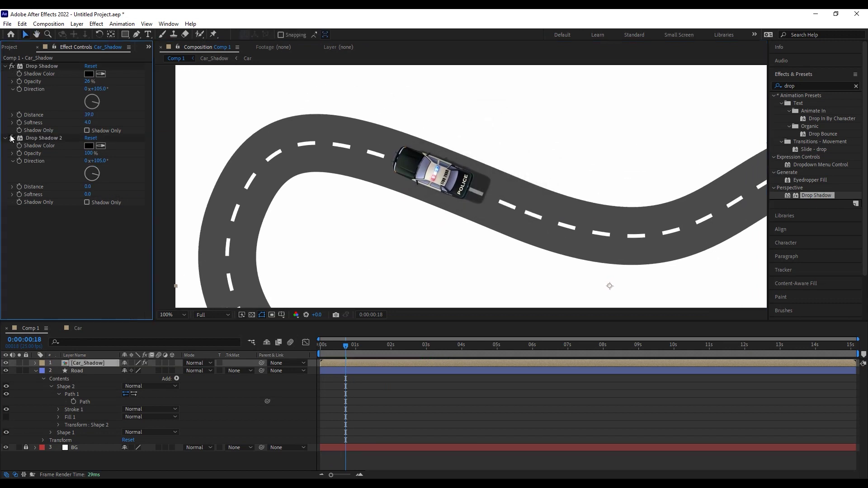
Disable Drop Shadow 2 and set the first Drop Shadow to opacity 35%, direction 40°, distance 42 and softness 40.
click(12, 138)
drag(89, 115, 102, 91)
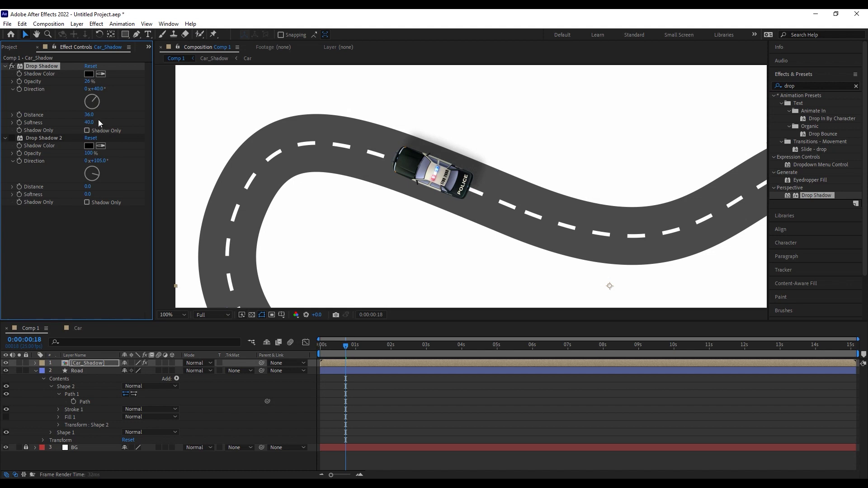
drag(89, 115, 92, 115)
drag(89, 82, 93, 81)
Re-enable Drop Shadow 2 with direction 58°, distance 11 and softness 43, and set the first Drop Shadow's opacity to 30%.
click(13, 138)
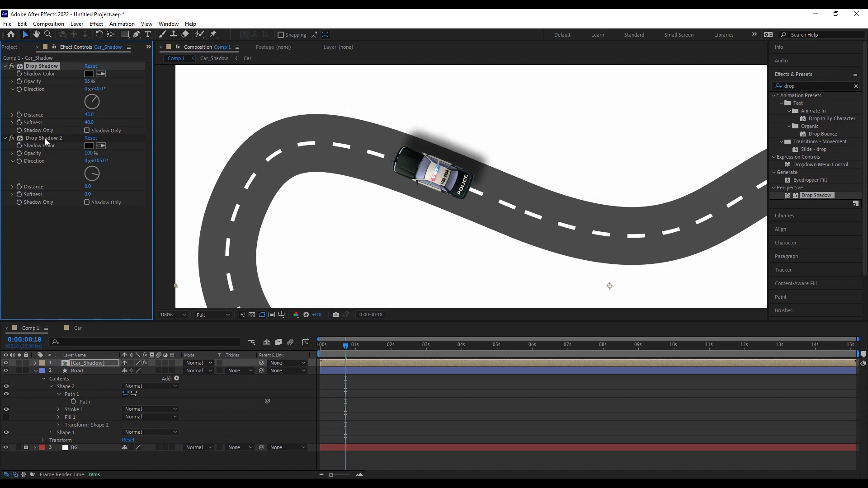
click(43, 138)
drag(88, 186, 106, 195)
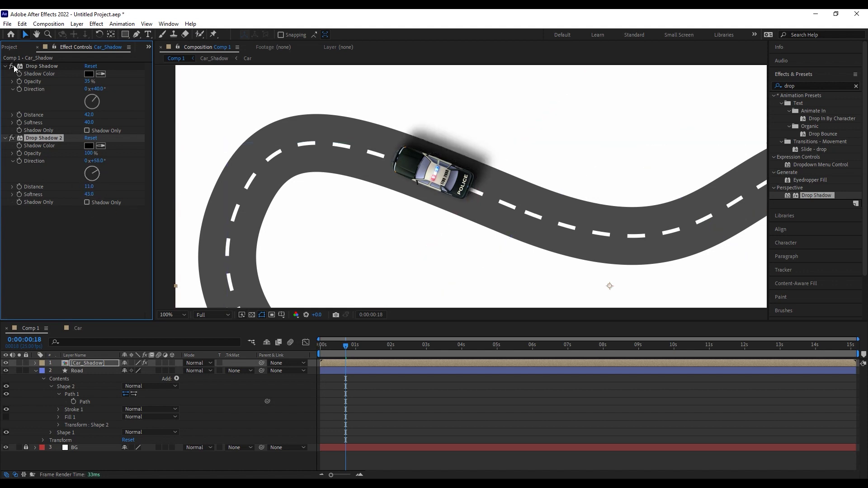
drag(88, 82, 82, 82)
Compare the car's shadow direction at 0:00:03:13 and 0:00:00:18 by scrubbing between the two times.
drag(428, 215, 462, 186)
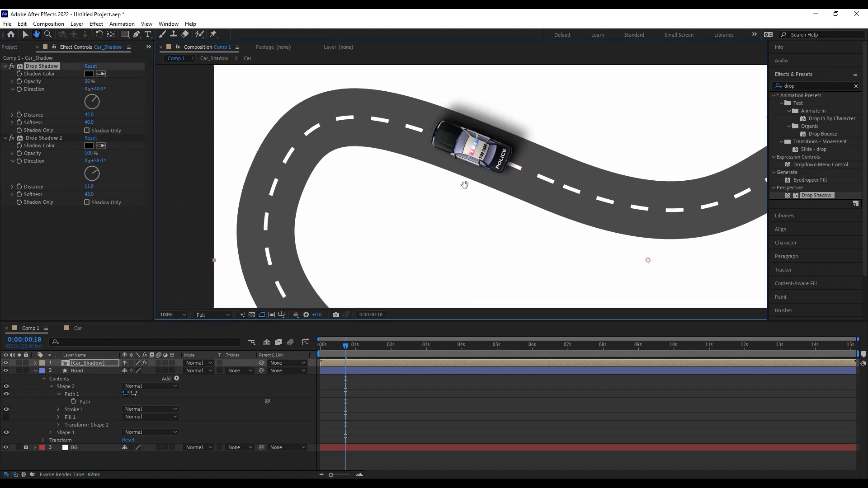
drag(347, 345, 446, 357)
drag(370, 252, 409, 159)
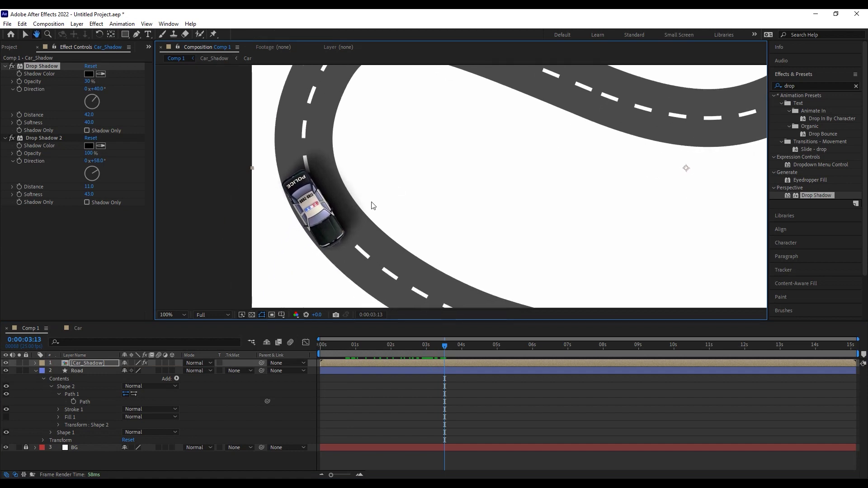
drag(446, 348, 345, 350)
drag(479, 127, 437, 224)
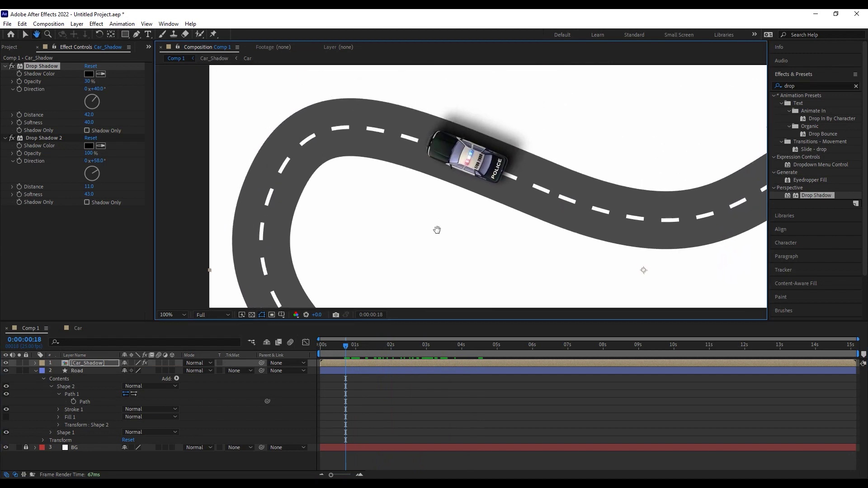
Search the effects for "bev" and apply Bevel Alpha to the Car_Shadow layer.
key(v)
scroll(464, 134, up, 1)
drag(490, 197, 495, 211)
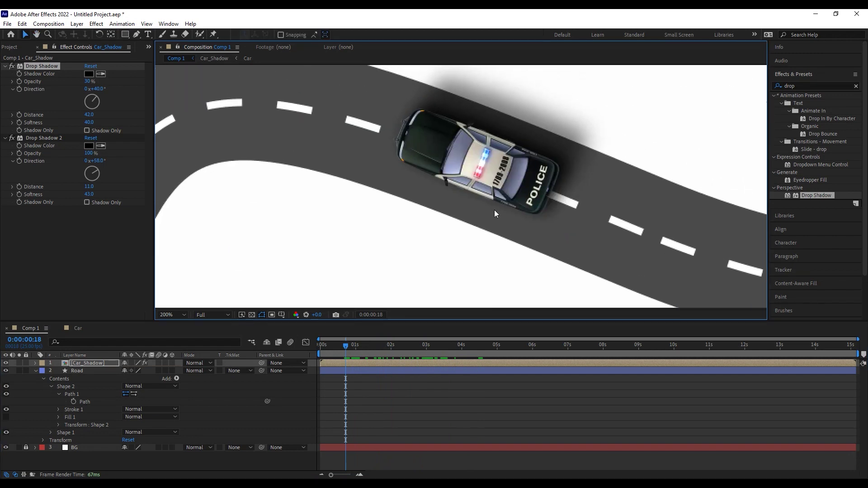
click(853, 85)
click(809, 86)
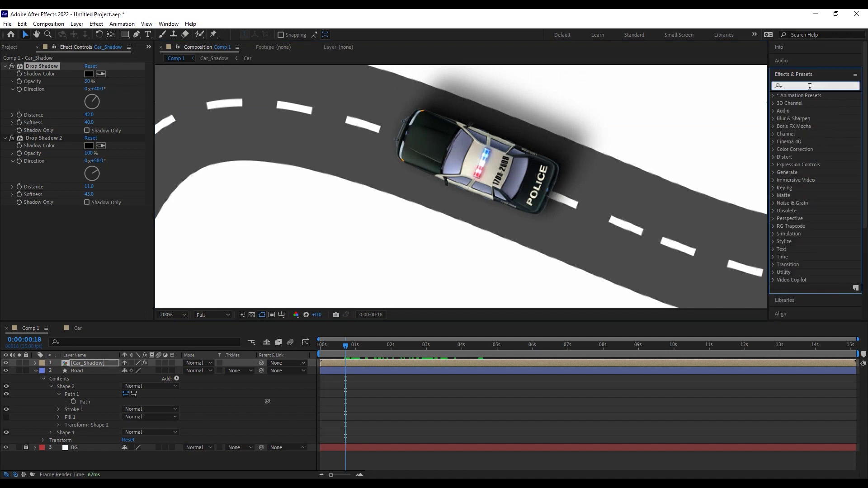
text(bev)
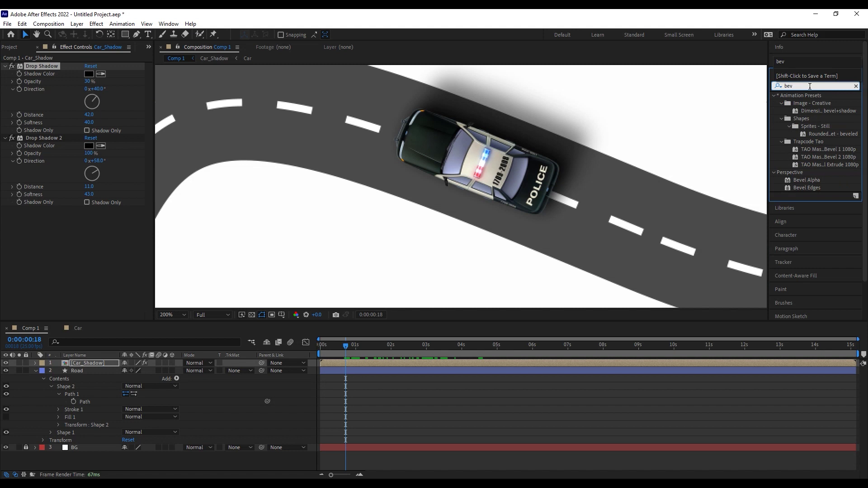
click(806, 180)
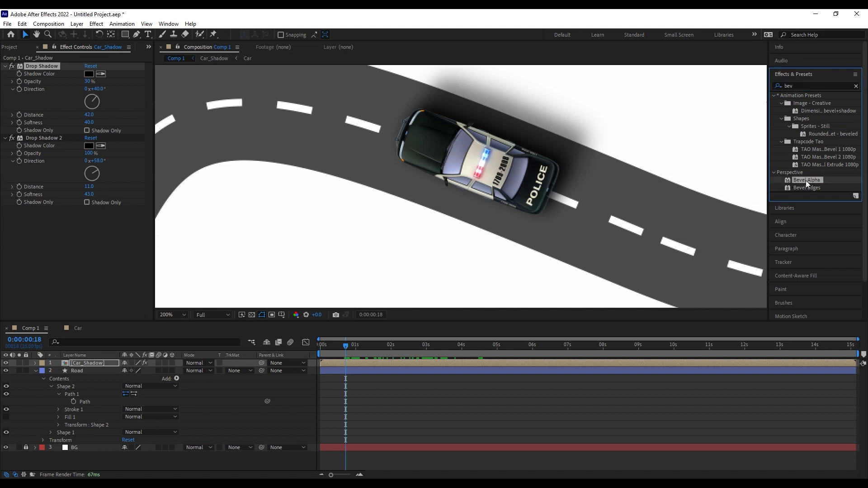
drag(807, 183, 426, 362)
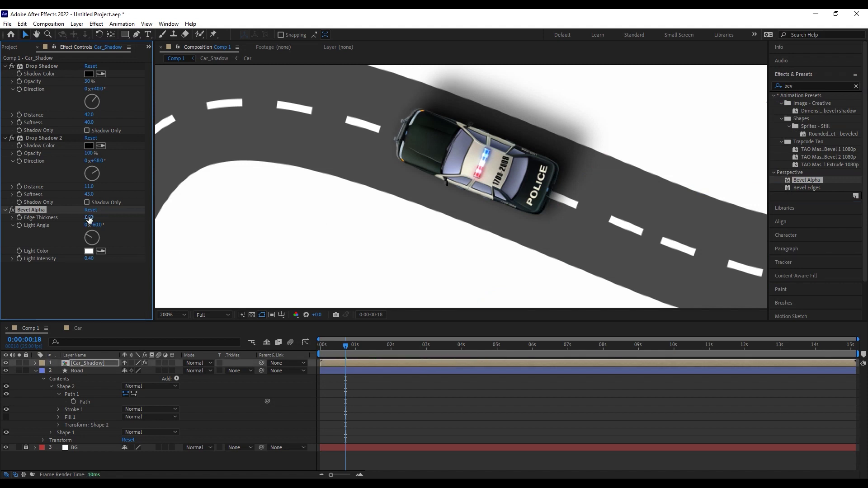
Set Bevel Alpha to edge thickness 9.60, light angle -105° and light intensity 0.39.
drag(92, 236, 131, 265)
drag(92, 218, 64, 245)
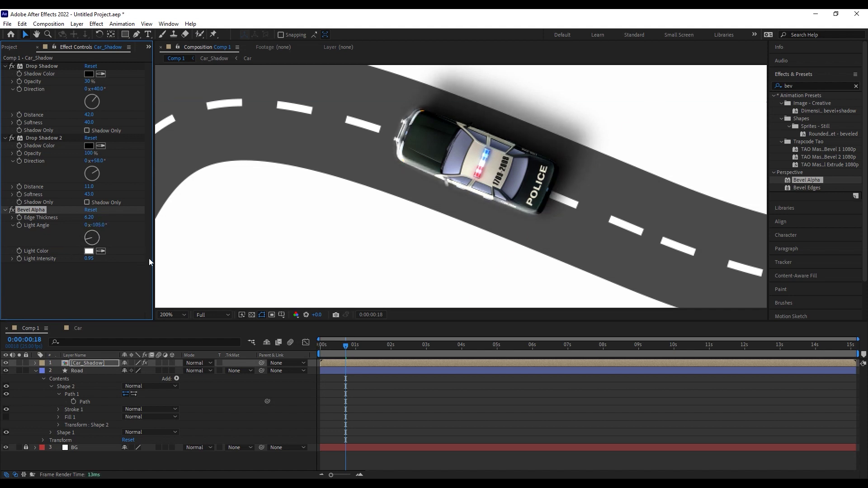
drag(89, 218, 105, 218)
drag(89, 259, 17, 251)
Scrub to 0:00:03:04 and back to 0:00:03:00 to check the car's bevel and shadow on the bend.
scroll(462, 185, down, 2)
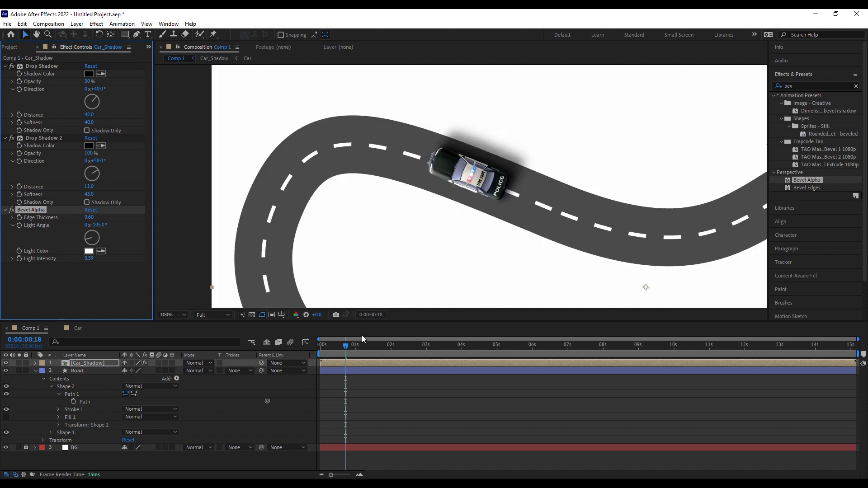
drag(344, 343, 431, 357)
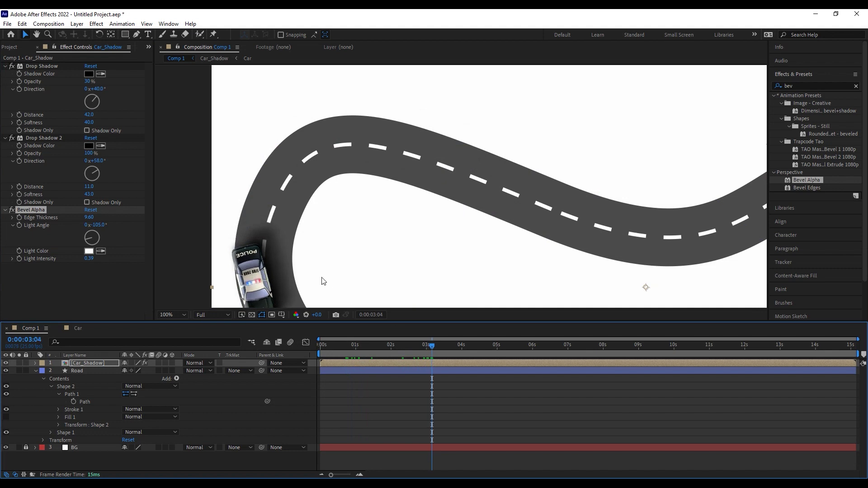
key(h)
drag(321, 281, 407, 183)
key(v)
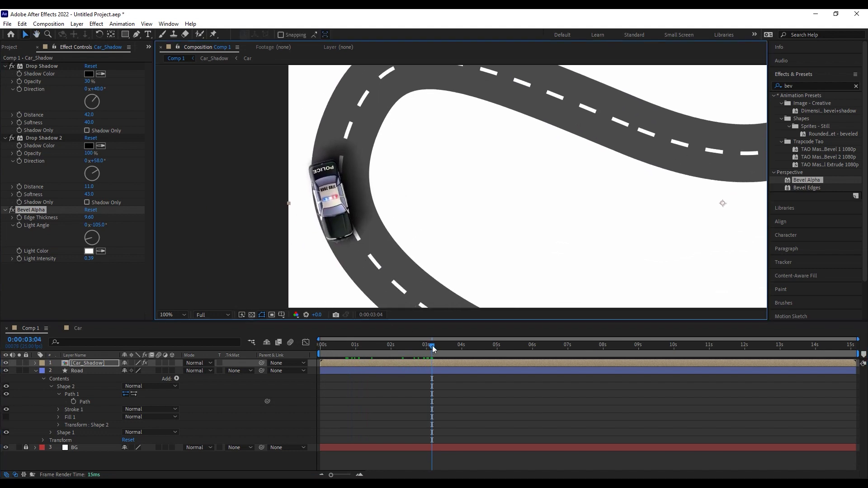
mouse_move(433, 348)
mouse_down()
mouse_move(378, 349)
mouse_move(426, 349)
mouse_up()
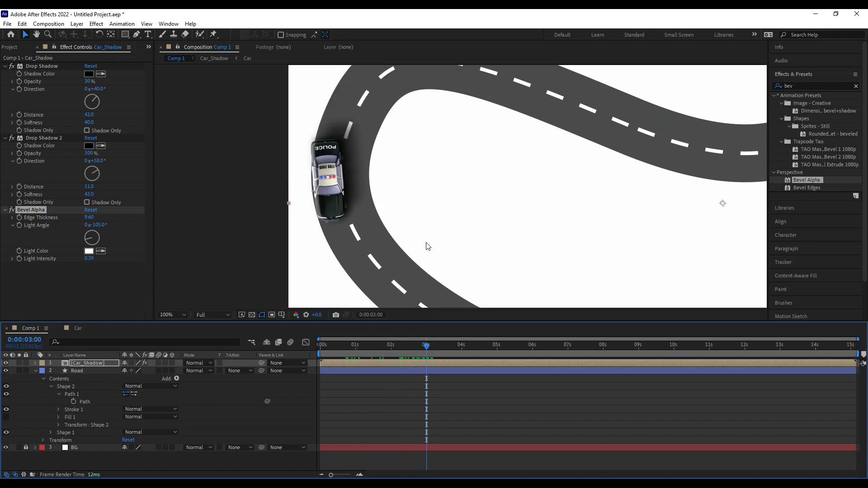
Collapse the Road layer's properties and add a new null object to Comp 1.
scroll(460, 204, down, 4)
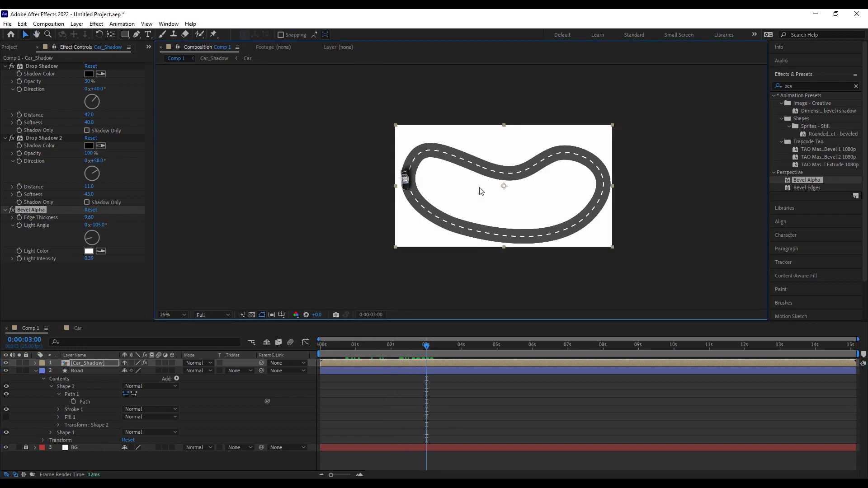
drag(533, 214, 485, 210)
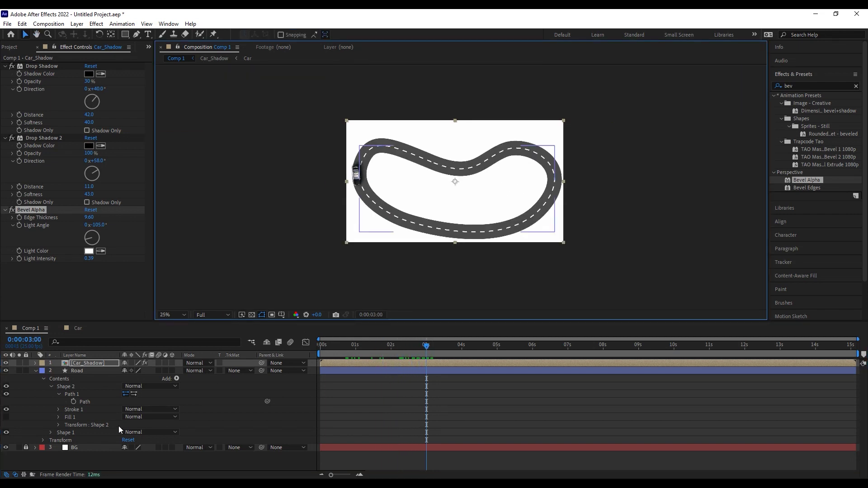
click(35, 370)
click(78, 407)
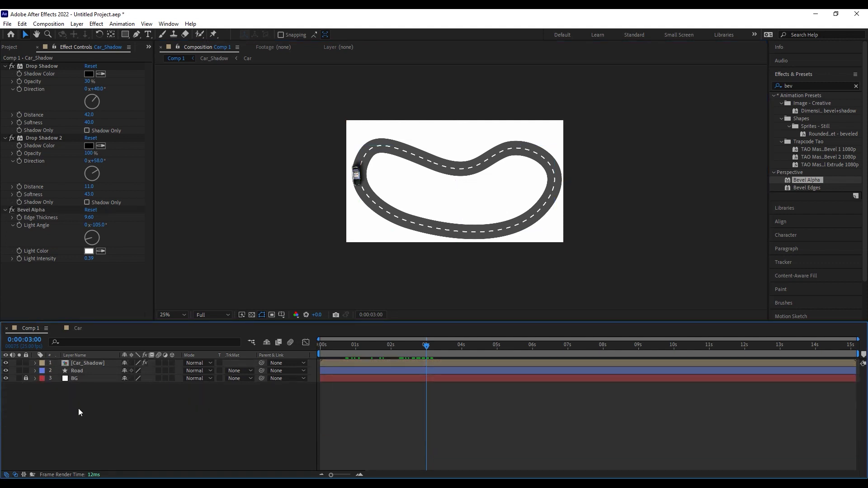
right_click(133, 418)
mouse_move(186, 311)
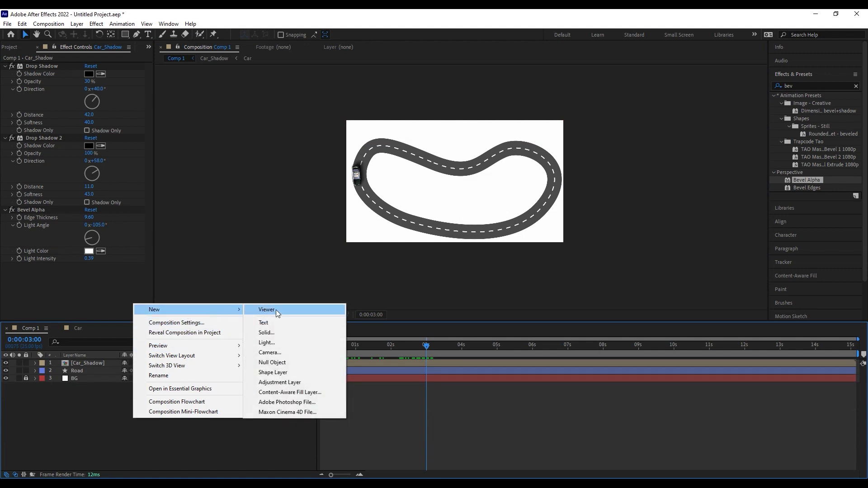
click(283, 363)
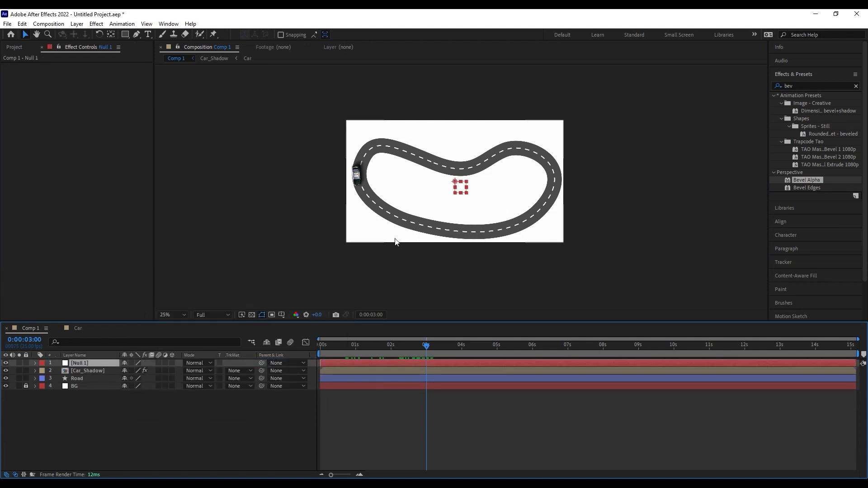
Copy the Path property of the Road layer's Shape 2 and paste it into Null 1's Position.
click(86, 378)
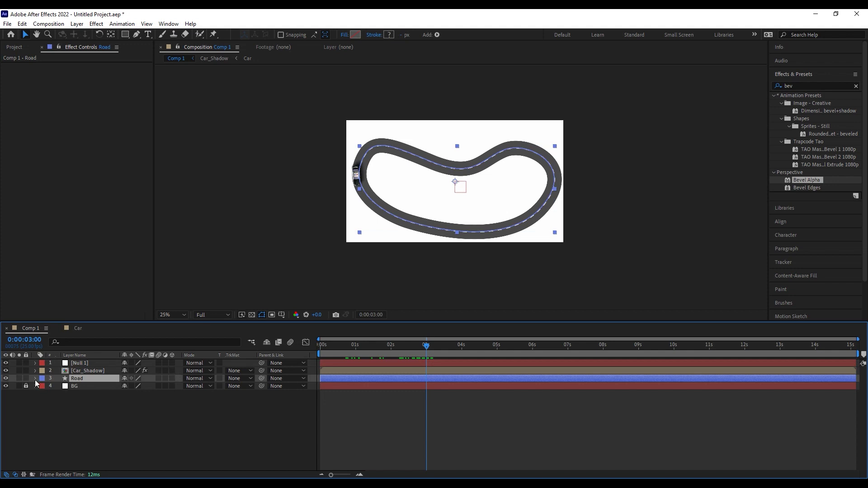
click(35, 379)
click(85, 410)
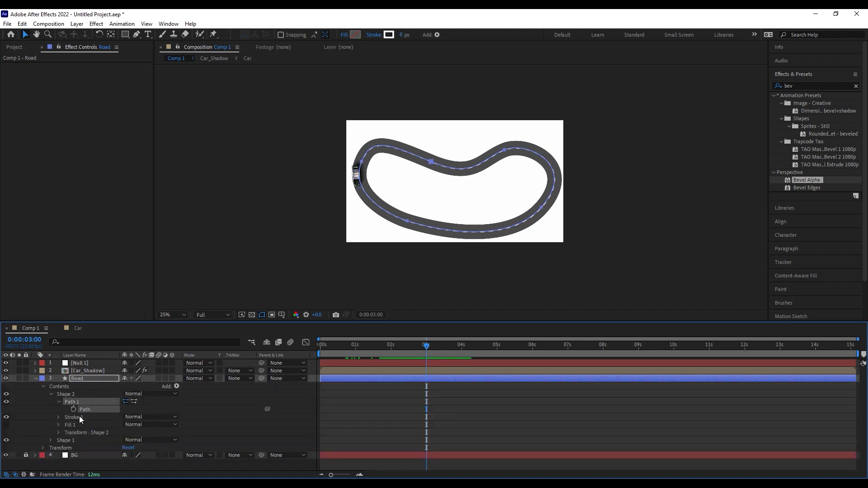
click(79, 363)
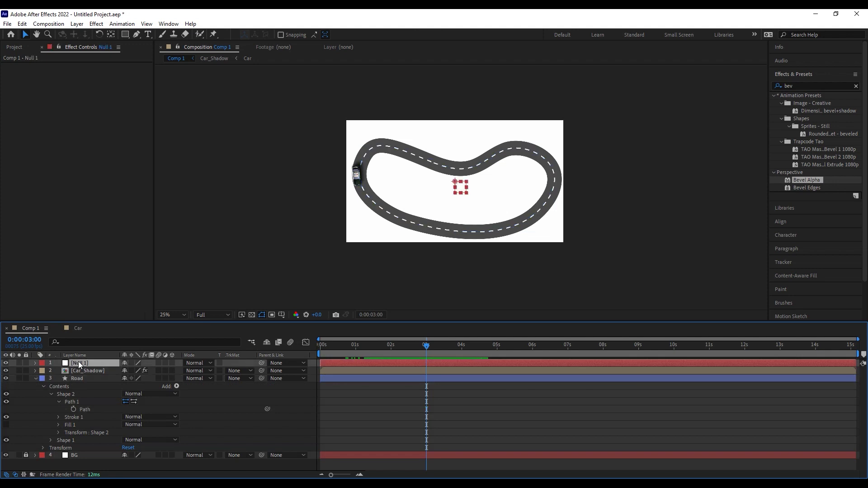
key(p)
click(73, 371)
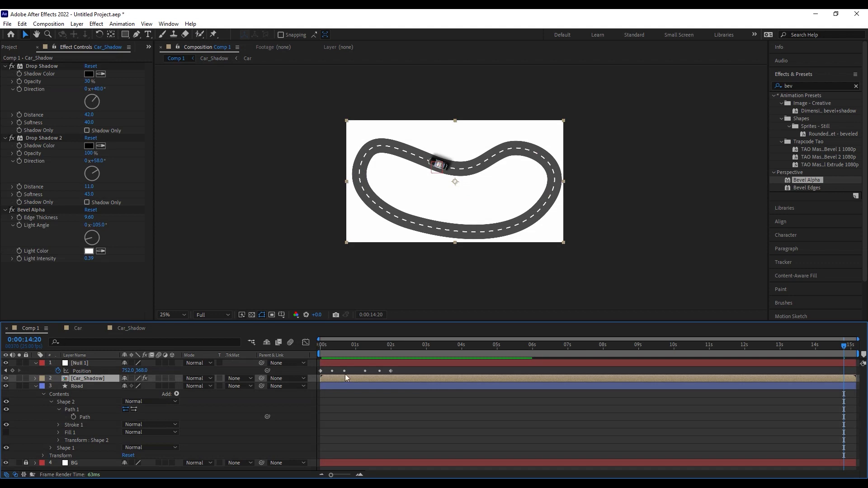
Stretch Null 1's position keyframes proportionally until the last one sits at about 15 seconds, and preview its travel with the car.
click(366, 362)
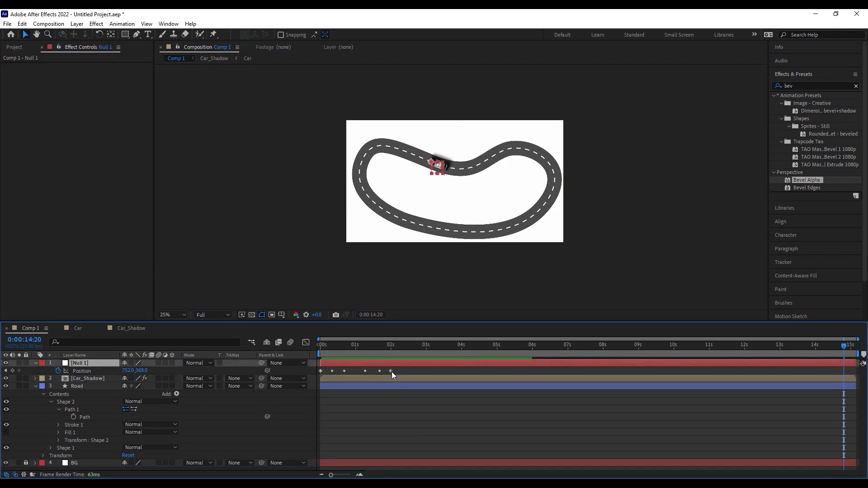
drag(391, 371, 512, 371)
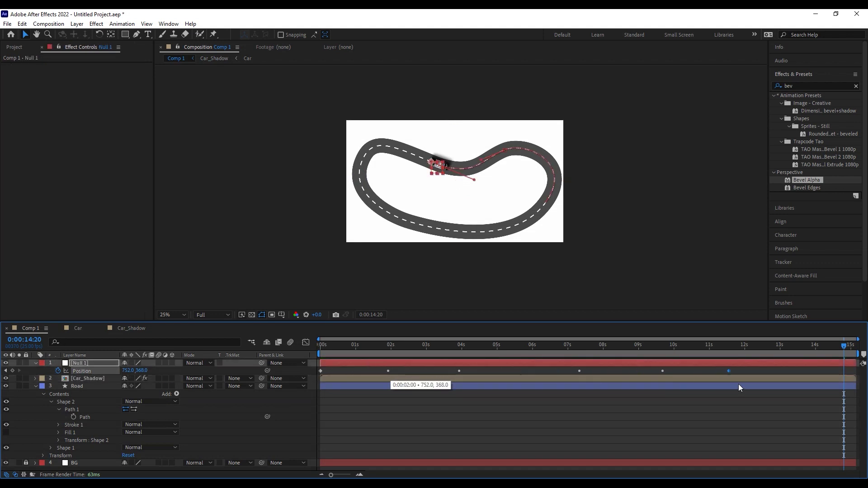
drag(845, 388, 850, 384)
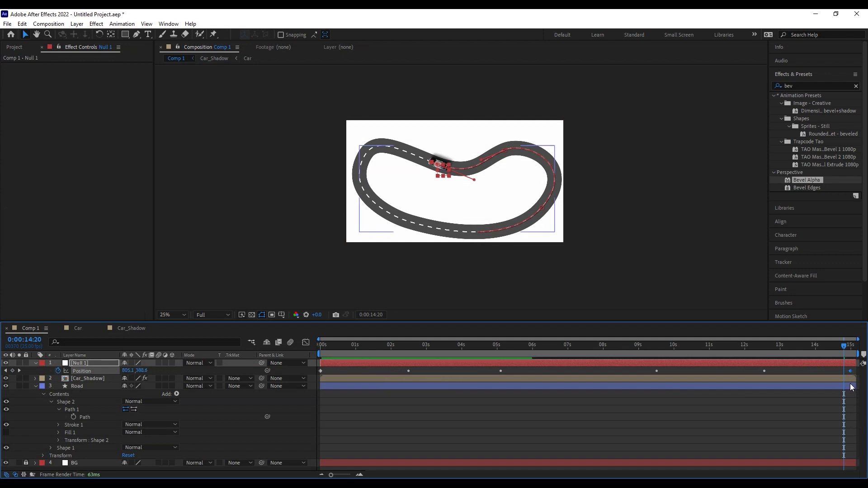
key(space)
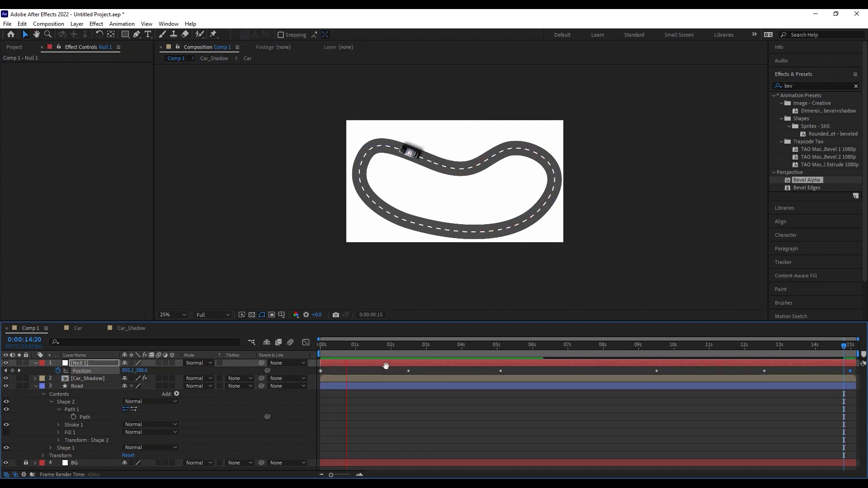
click(345, 346)
drag(346, 346, 502, 368)
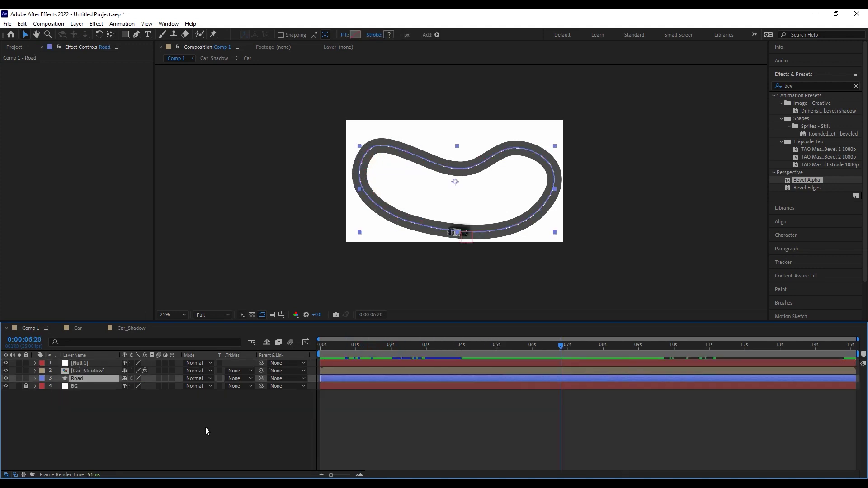
Add a new camera layer to Comp 1, accepting the camera settings and the 3D layer notice.
click(205, 428)
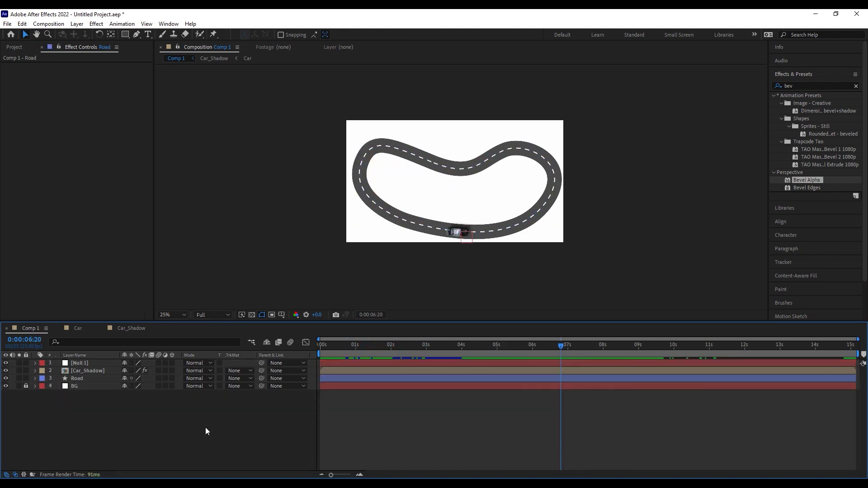
right_click(177, 428)
mouse_move(227, 320)
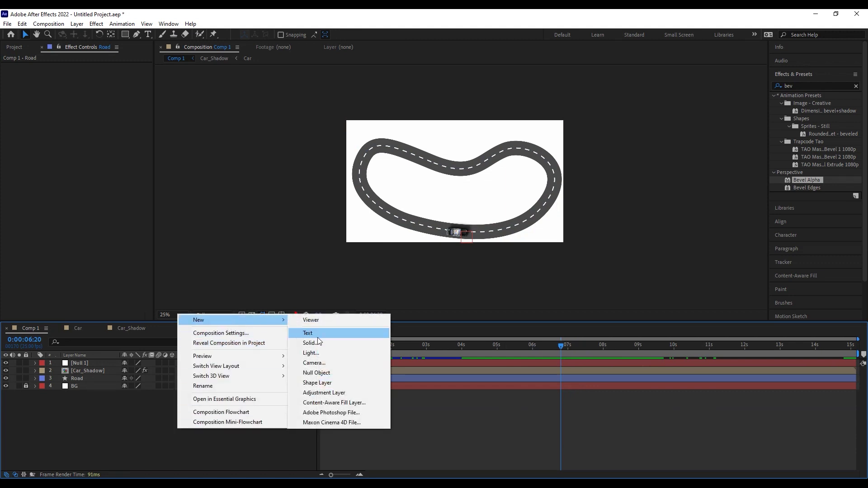
click(318, 363)
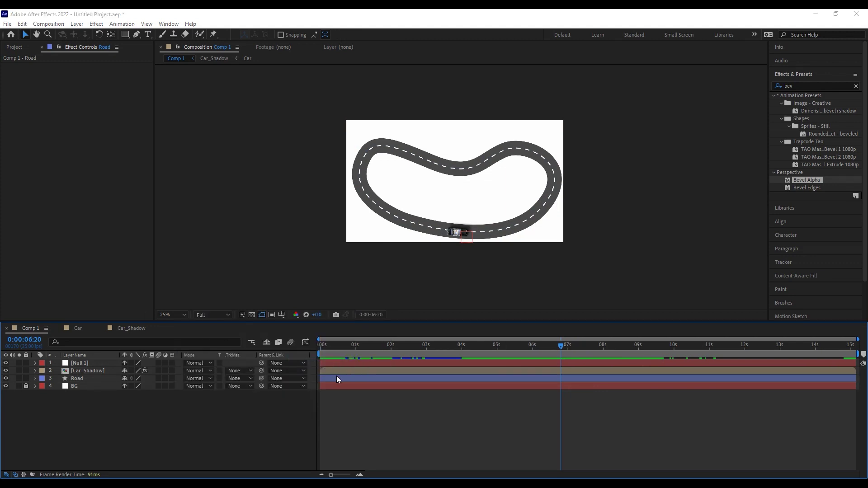
click(483, 344)
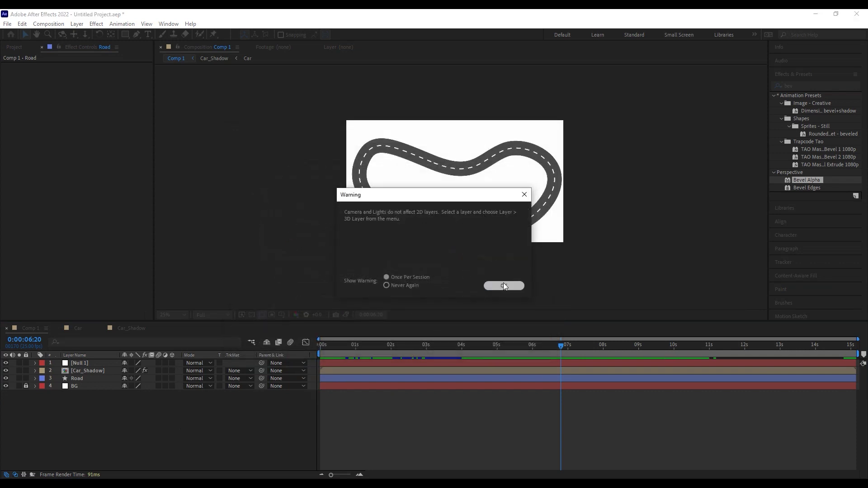
click(504, 284)
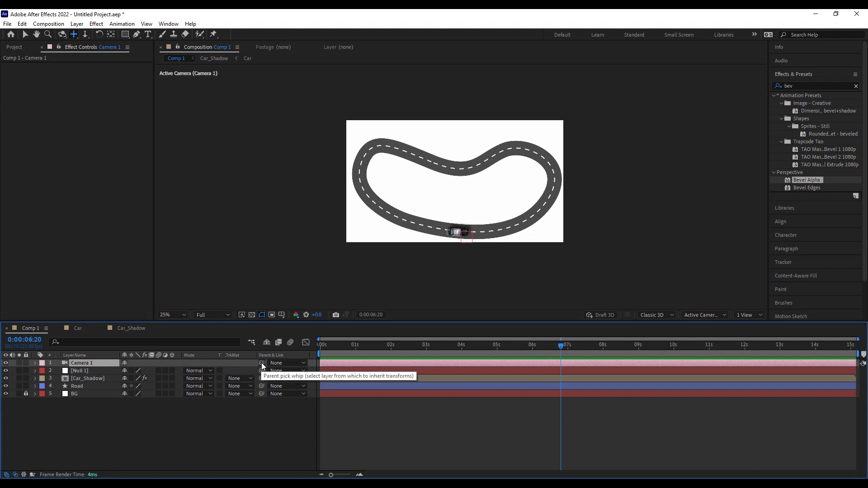
Parent Camera 1 to Null 1 and preview the animation from the start.
drag(261, 363, 93, 370)
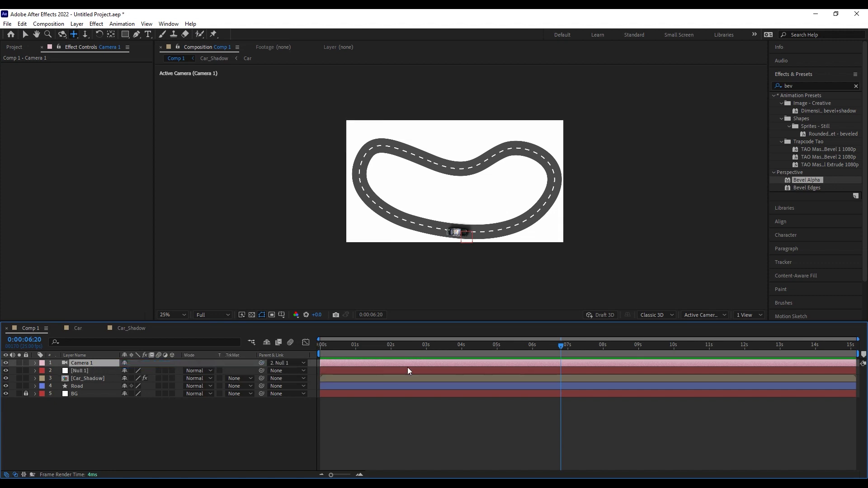
click(321, 346)
key(space)
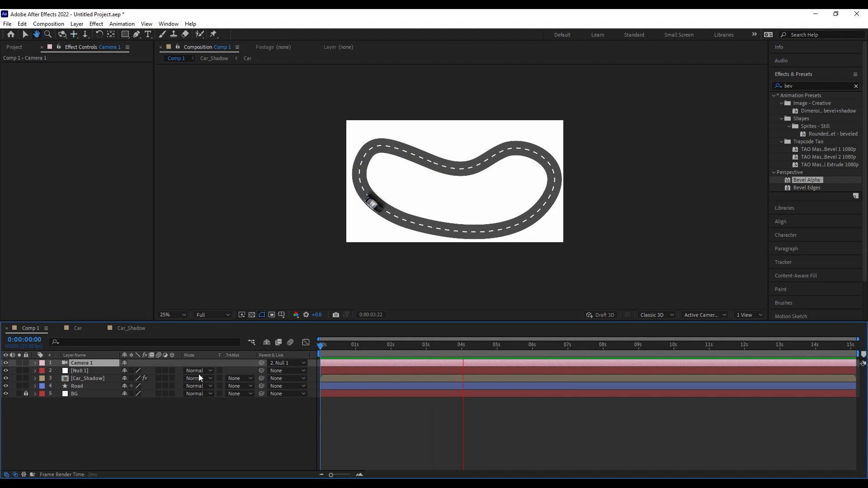
key(space)
Dolly Camera 1 in towards the scene and turn the Car_Shadow and Road layers into 3D layers.
click(86, 35)
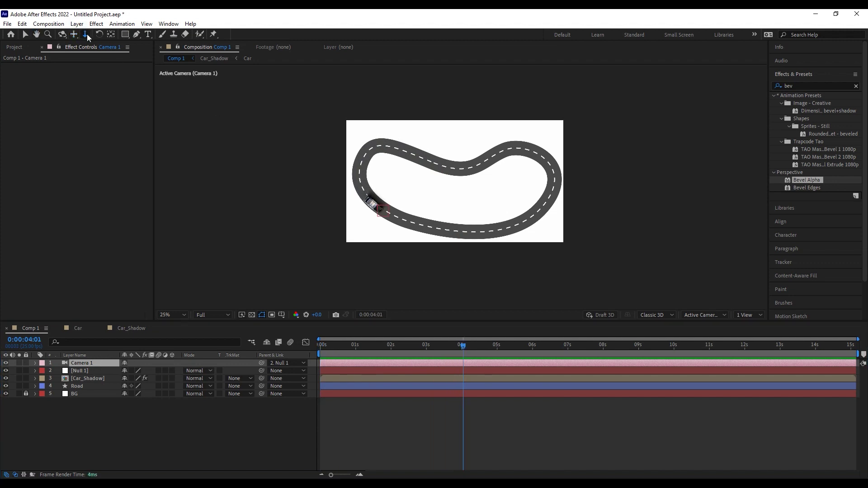
drag(390, 201, 390, 188)
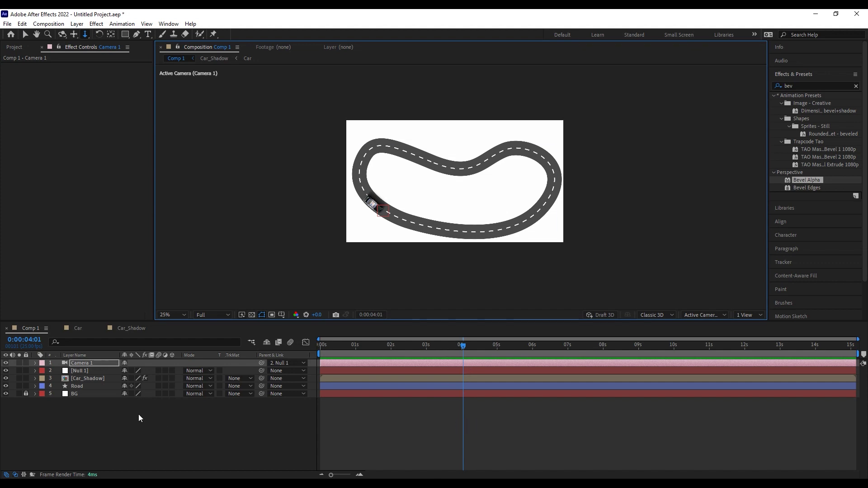
click(87, 377)
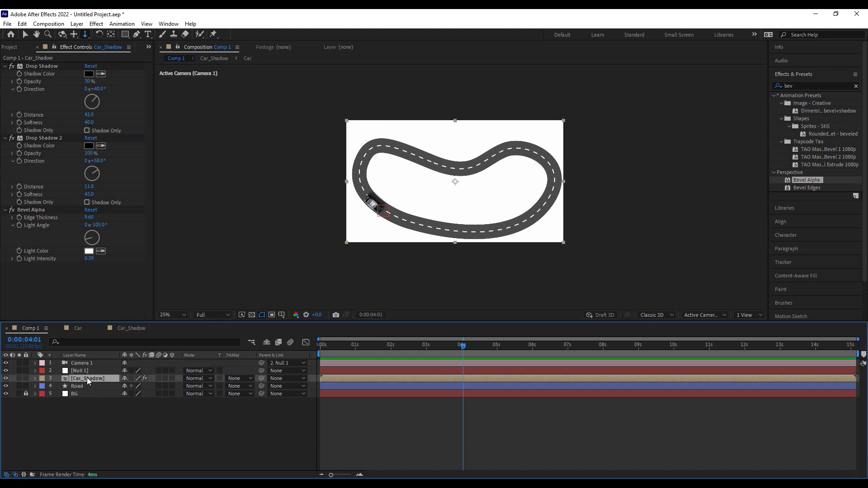
click(172, 378)
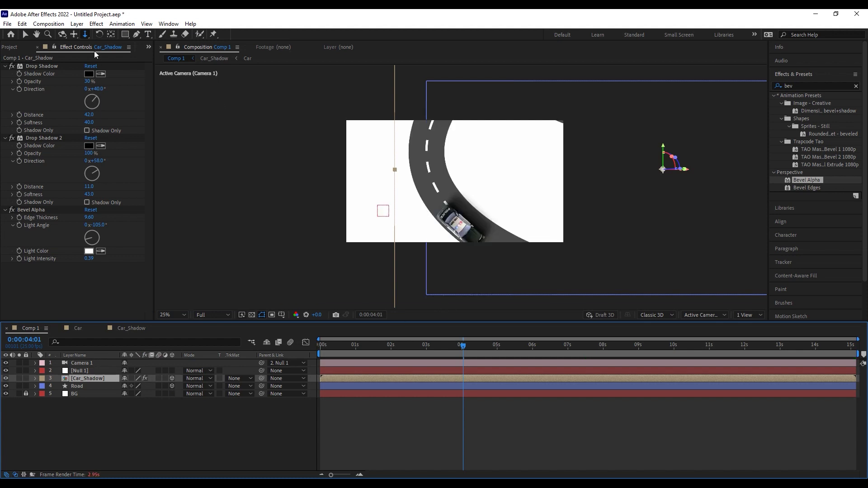
Pan the camera until the police car is centred in the frame, and preview the follow shot in a maximized composition view.
click(74, 34)
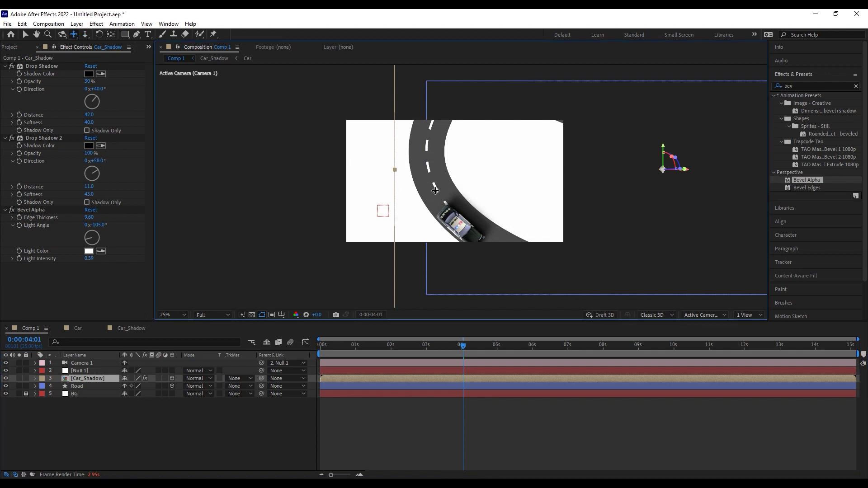
drag(435, 190, 477, 233)
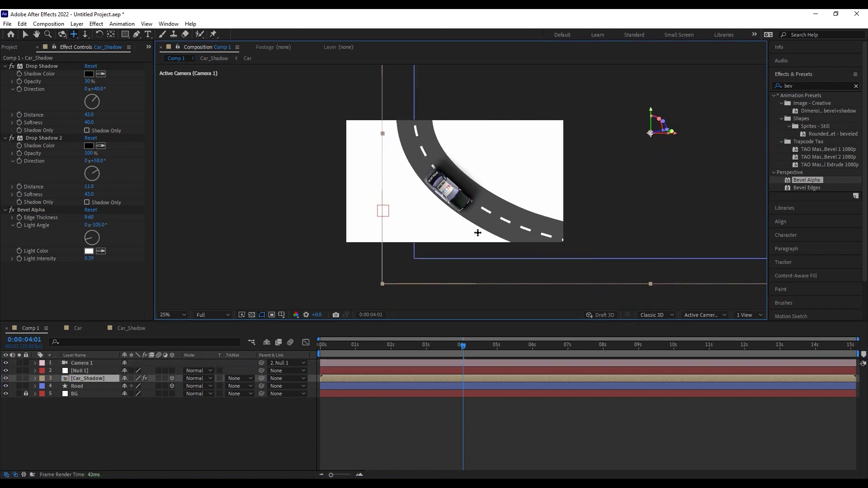
key(space)
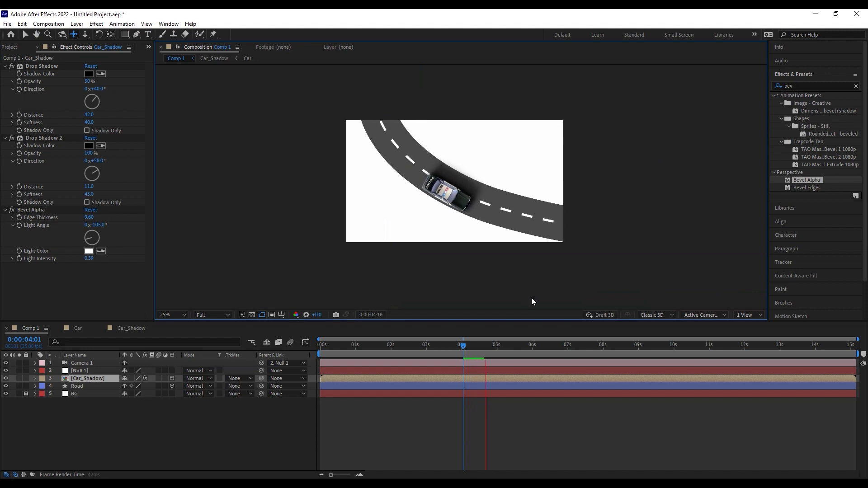
key(grave)
scroll(518, 274, up, 3)
key(space)
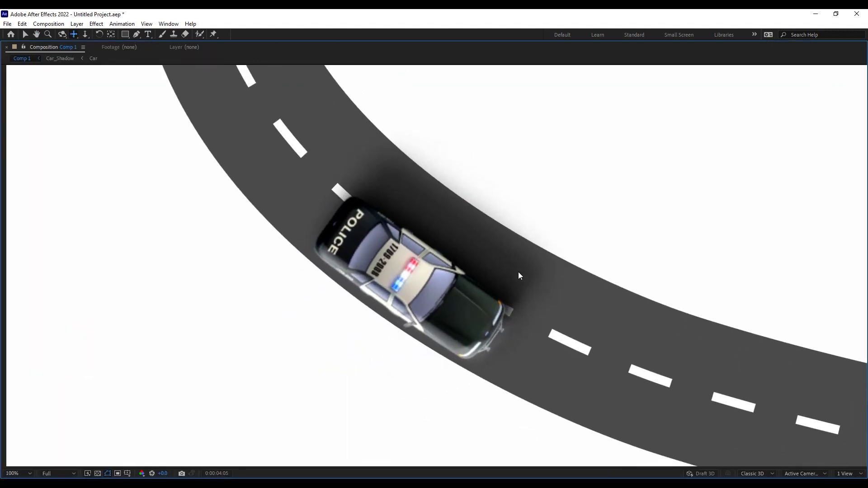